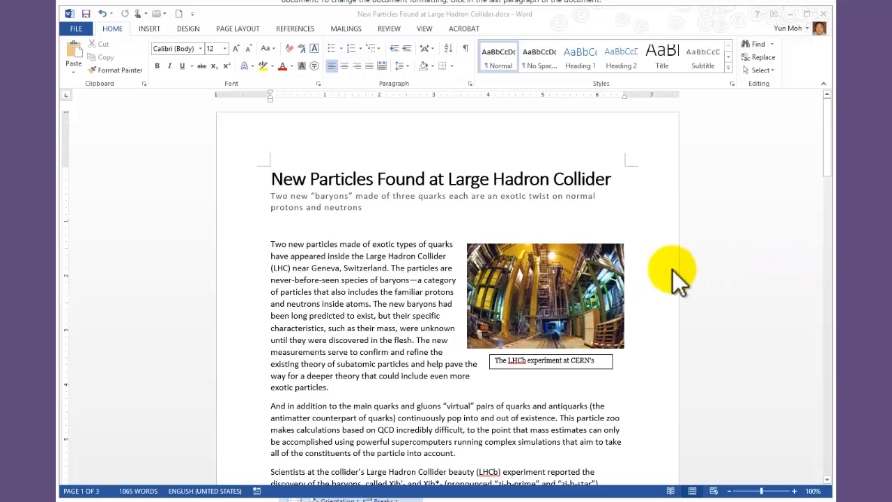
Show the paragraph marks and hidden formatting symbols, and locate the marks on the blank line below the subtitle and ending the first paragraph
left_click(580, 259)
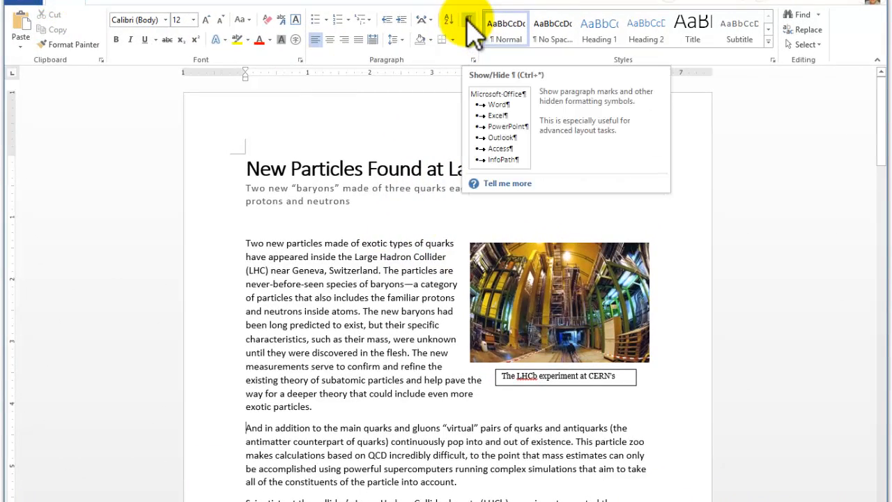
left_click(468, 22)
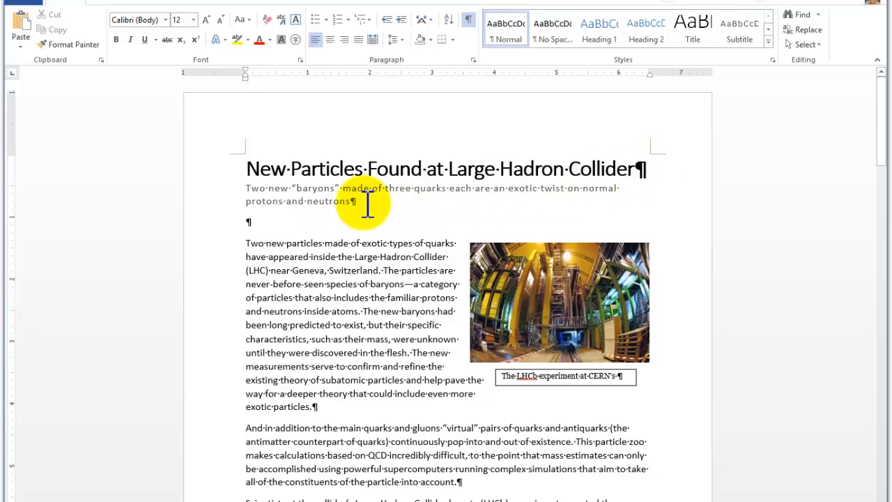
left_click(260, 223)
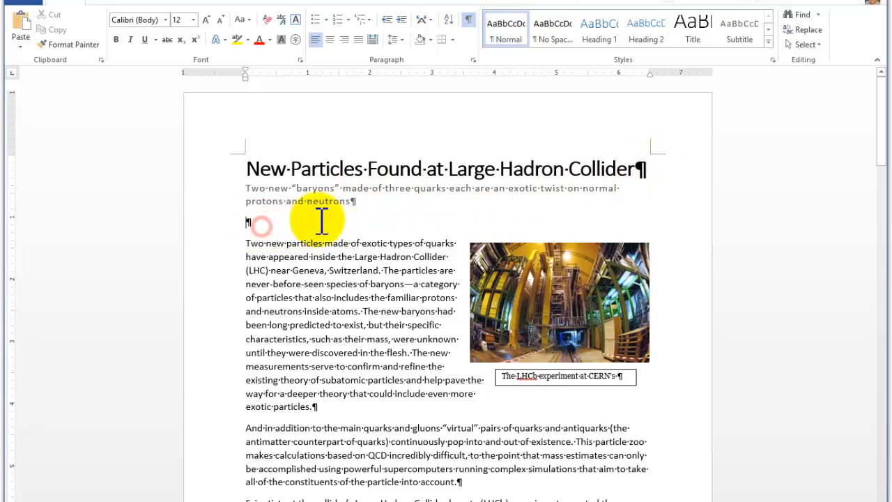
left_click(349, 408)
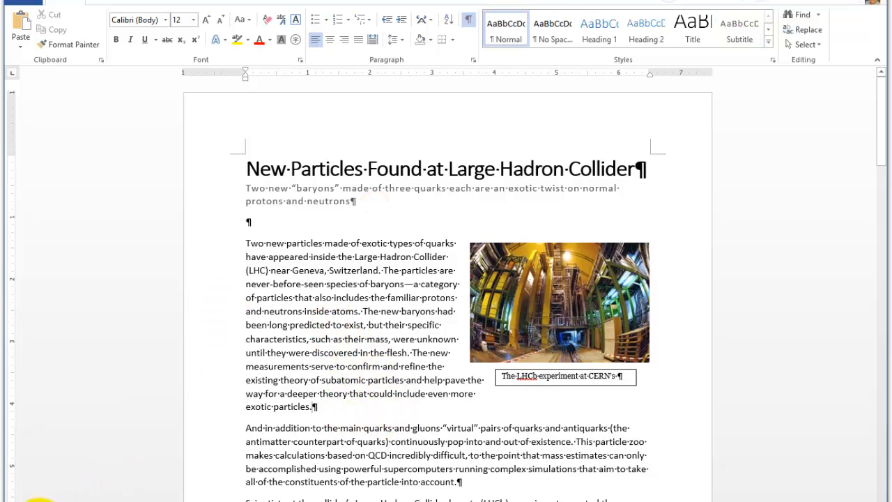
View the document's page thumbnails in the Navigation pane, close the pane and return to the first body paragraph
left_click(21, 500)
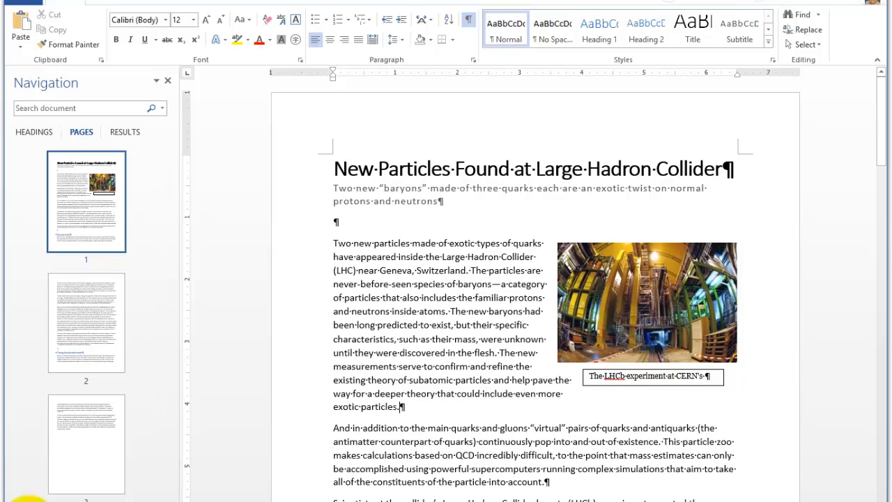
left_click(168, 81)
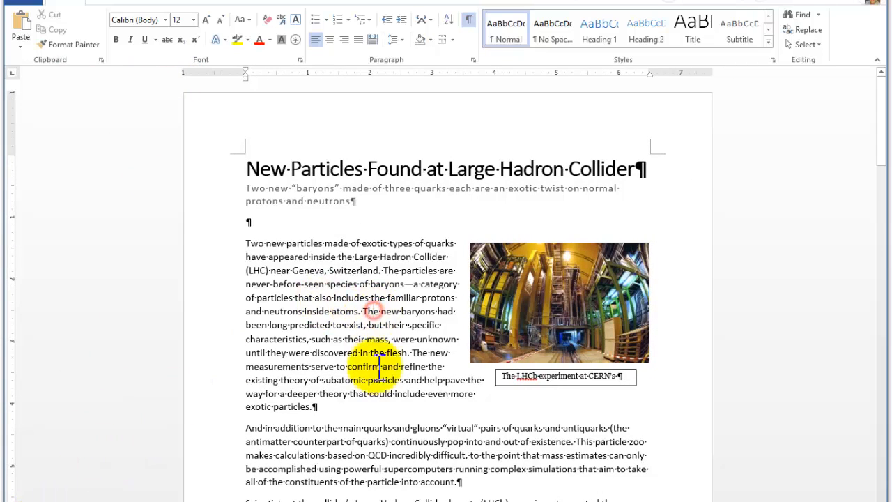
left_click(375, 306)
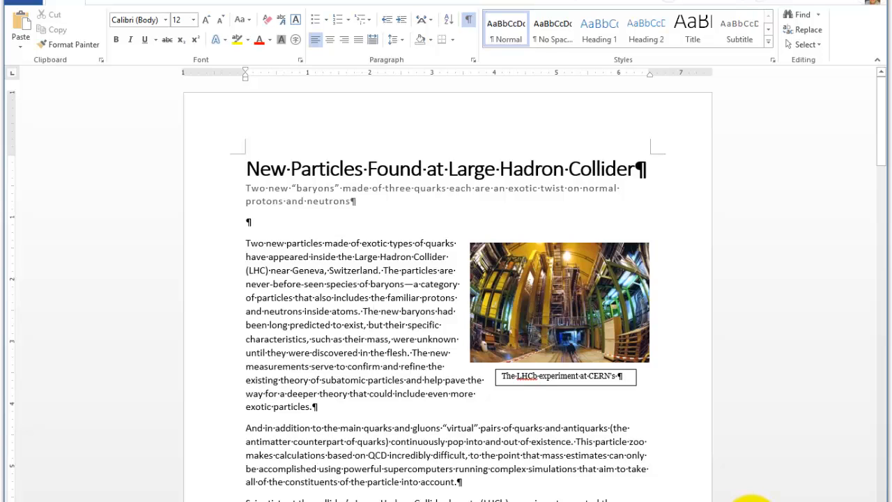
Preview the document in Web Layout and at a larger zoom, restoring Print Layout and the original zoom
left_click(751, 499)
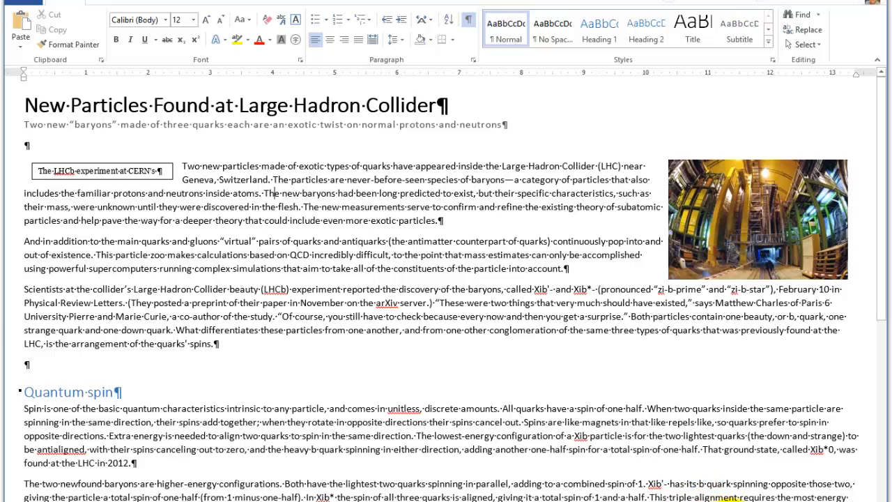
left_click(730, 496)
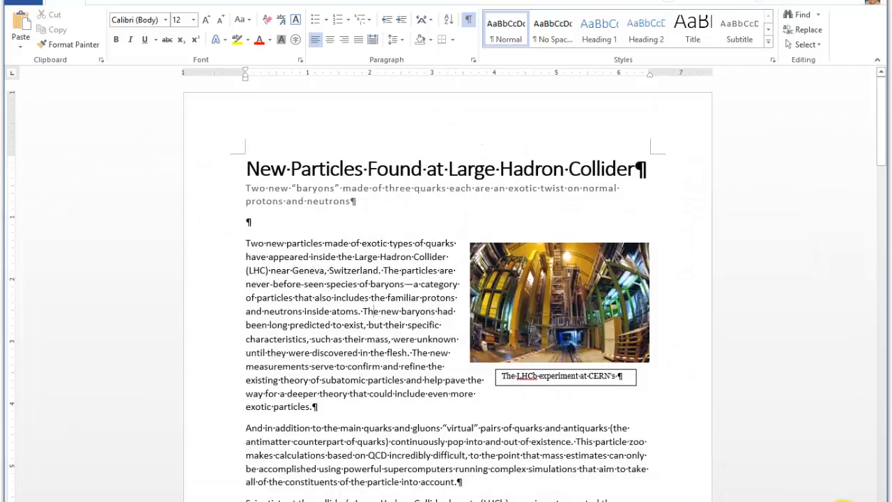
left_click(844, 499)
left_click(844, 499)
left_click(767, 499)
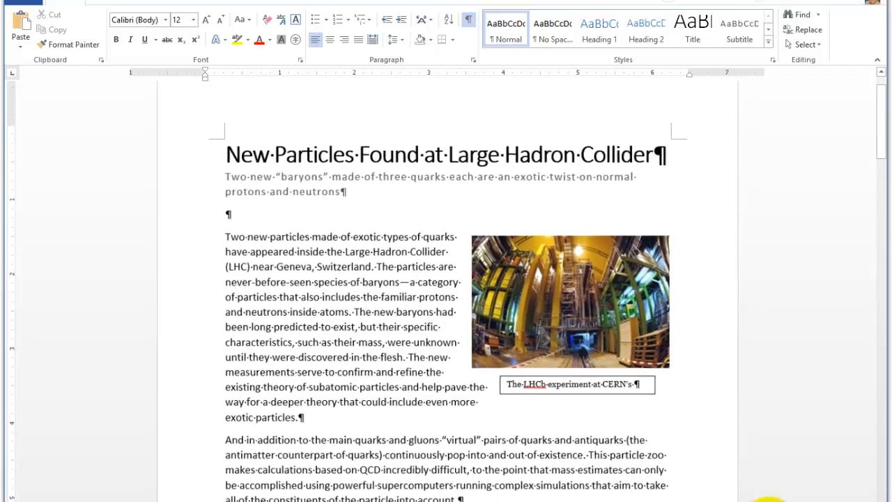
left_click(766, 499)
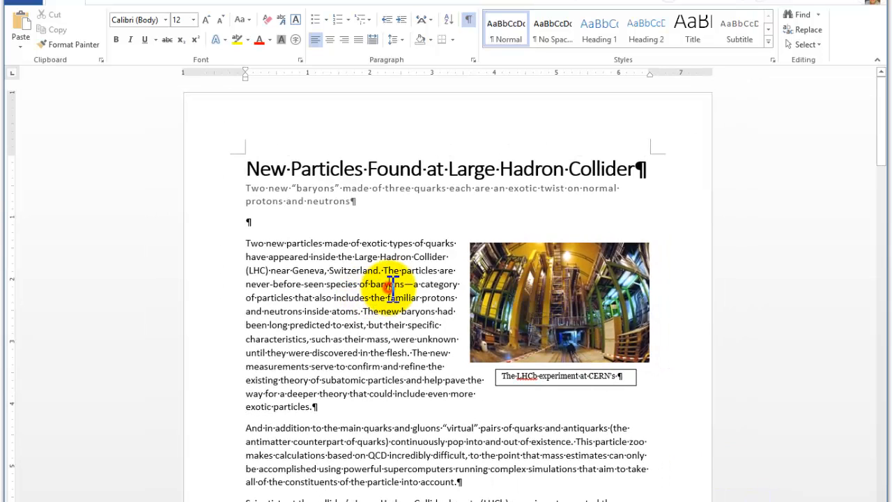
Hide and show the formatting marks again, and select the first line of the paragraph starting "Scientists at the collider's"
left_click(467, 21)
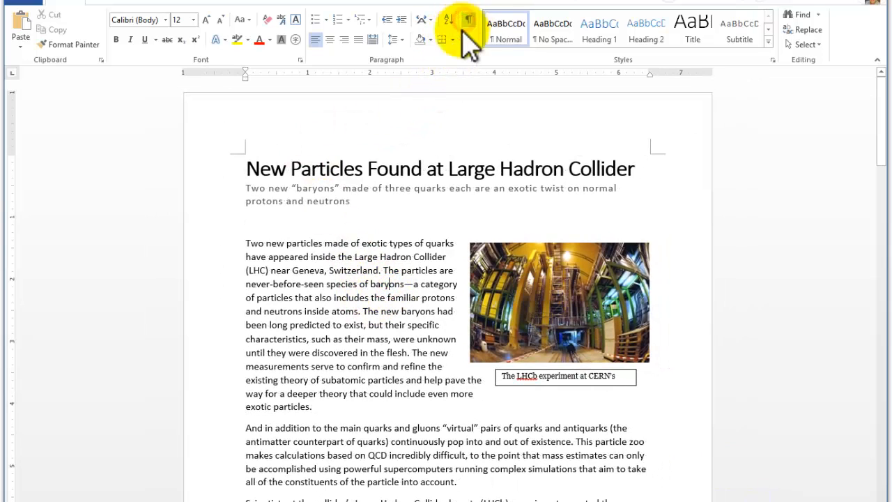
left_click(467, 21)
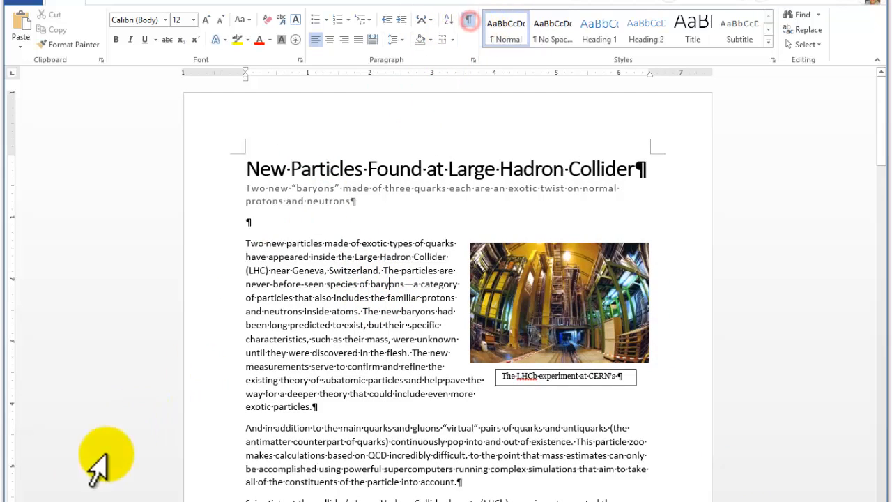
left_click(36, 497)
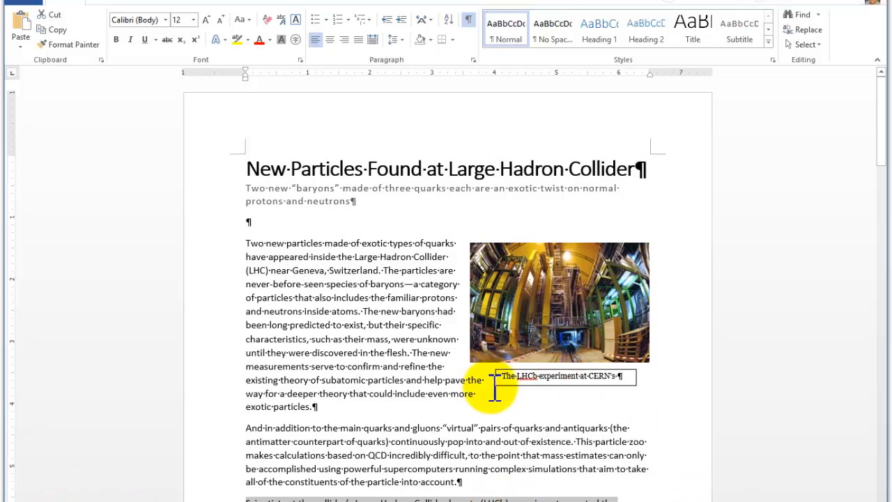
Compare the One Page and Multiple Pages views of the document, and return the zoom to 100%
left_click(428, 2)
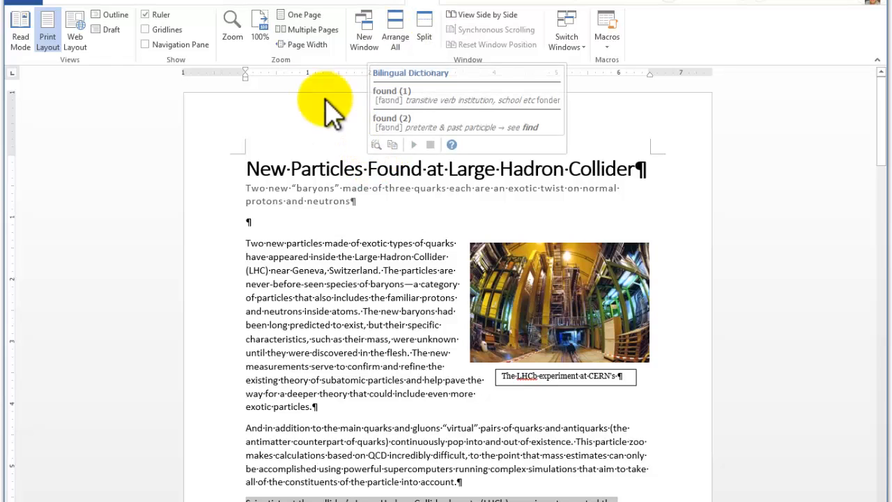
left_click(304, 15)
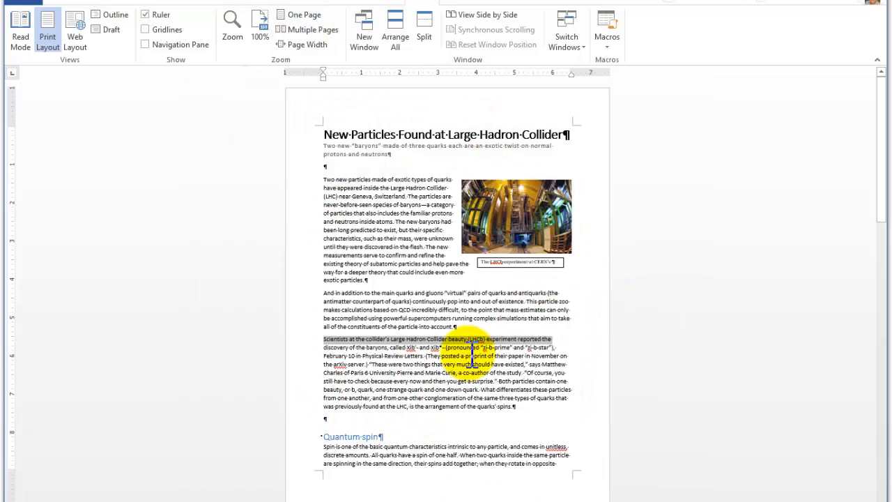
left_click(302, 33)
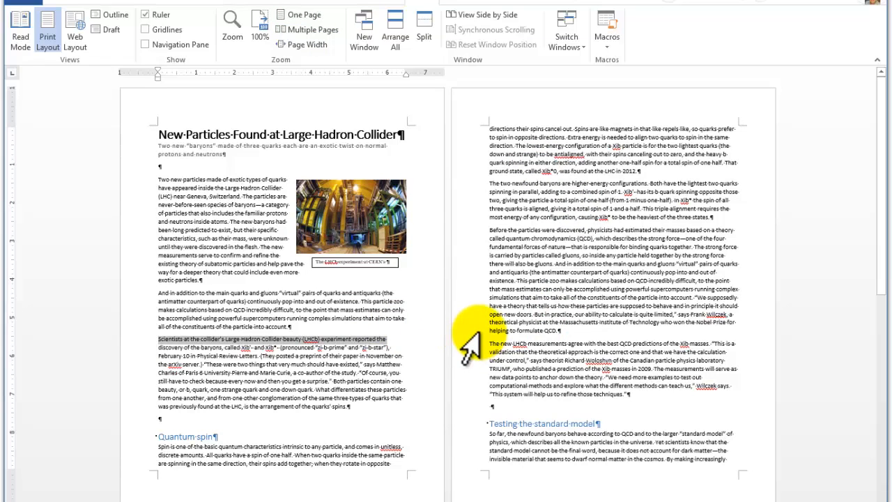
left_click(262, 29)
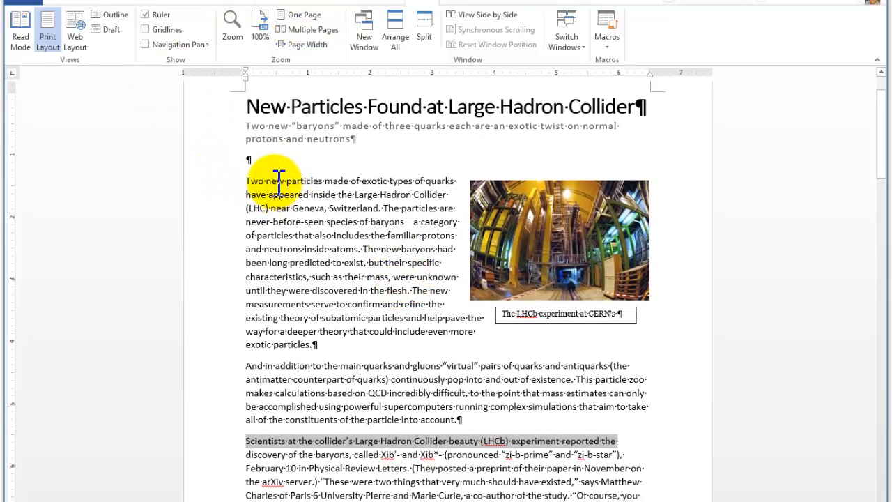
Review the available page and section break types, and close the list without inserting a break
left_click(67, 1)
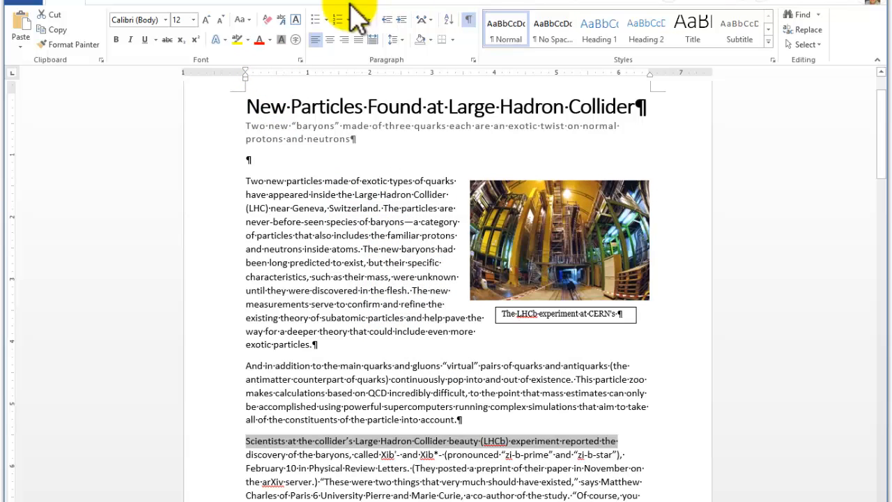
left_click(207, 1)
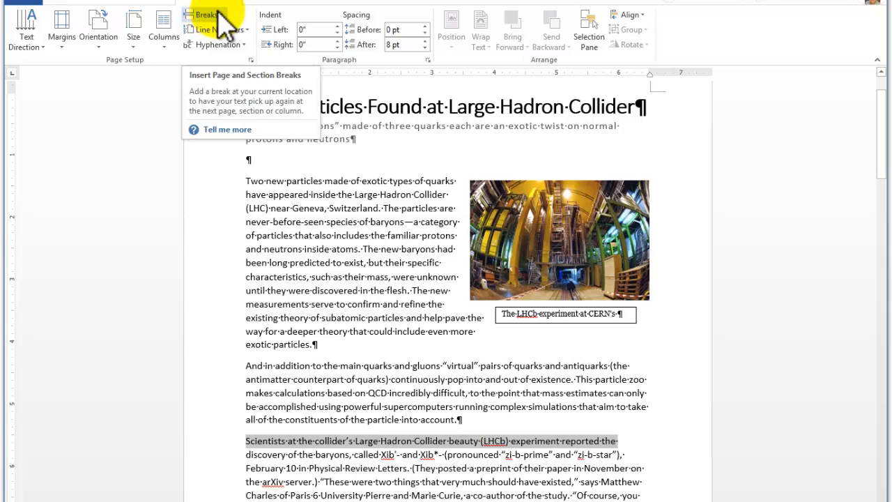
left_click(221, 15)
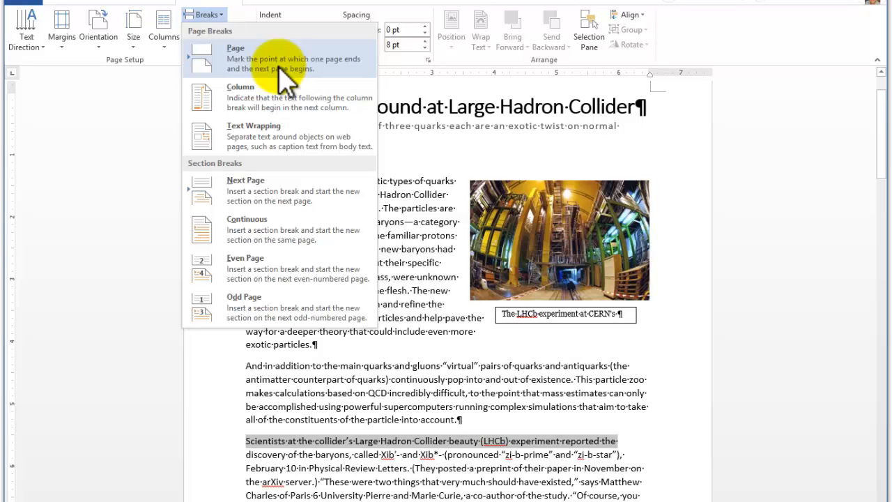
left_click(408, 235)
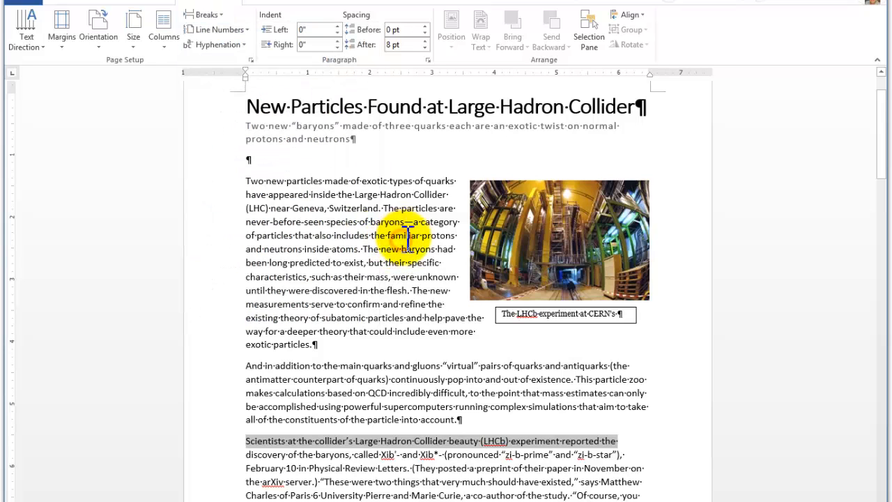
Set the zoom to One Page and deselect the line in the "Scientists at the collider's" paragraph
scroll(408, 327, "down", 4)
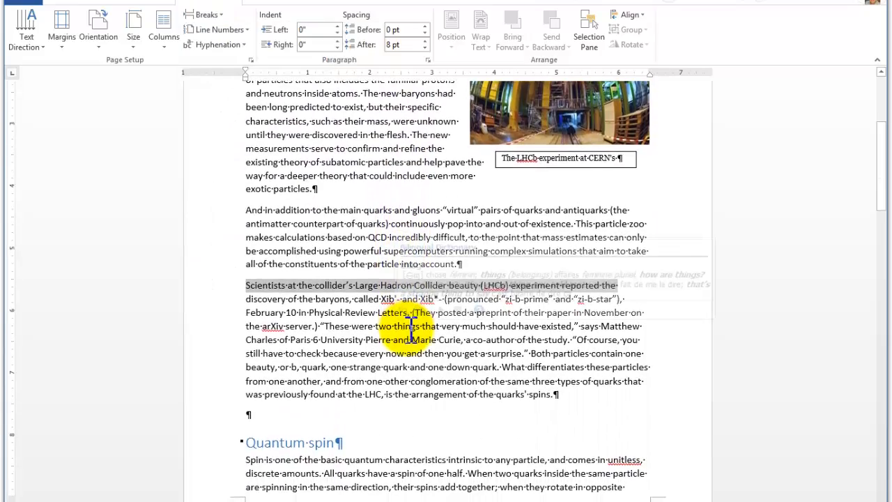
scroll(411, 328, "down", 3)
scroll(418, 324, "up", 2)
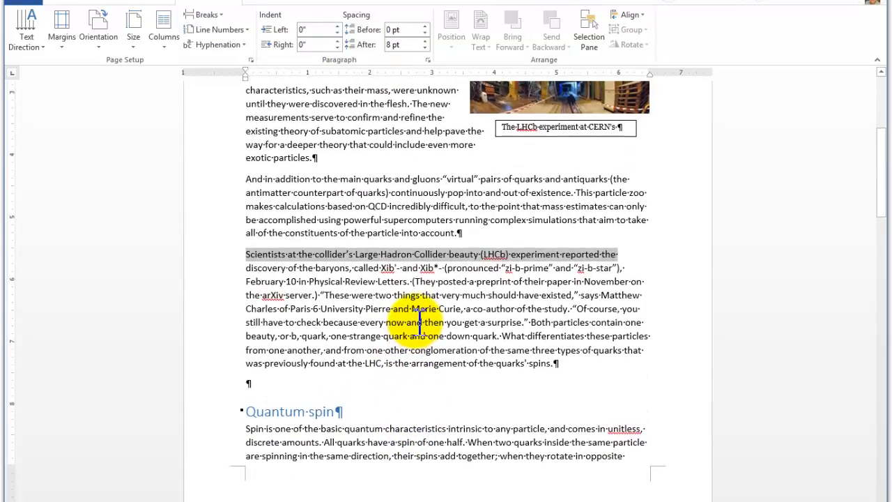
left_click(428, 2)
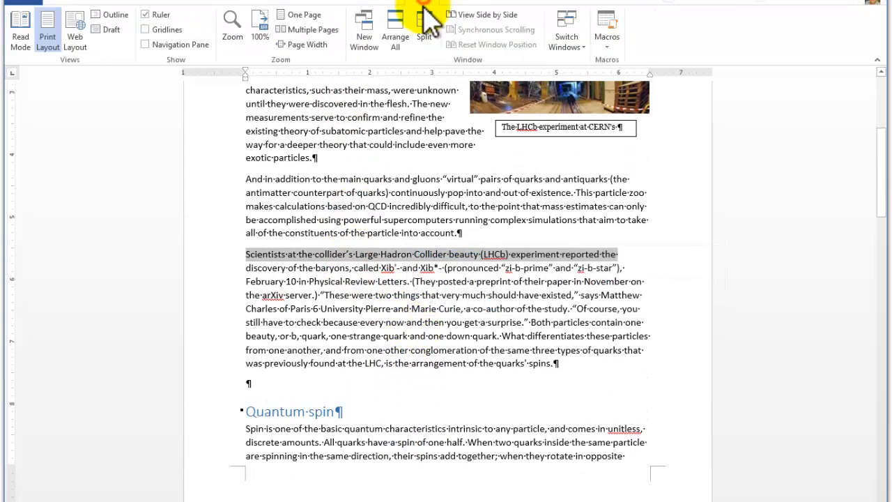
left_click(301, 16)
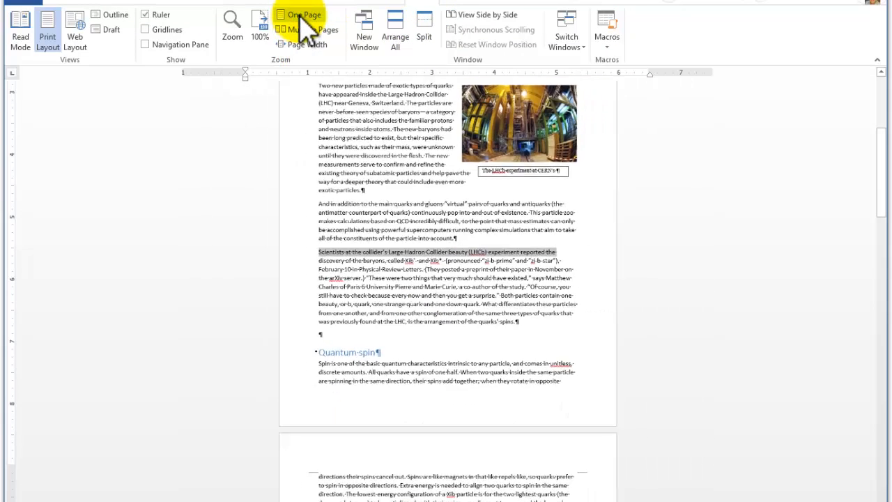
scroll(531, 341, "up", 2)
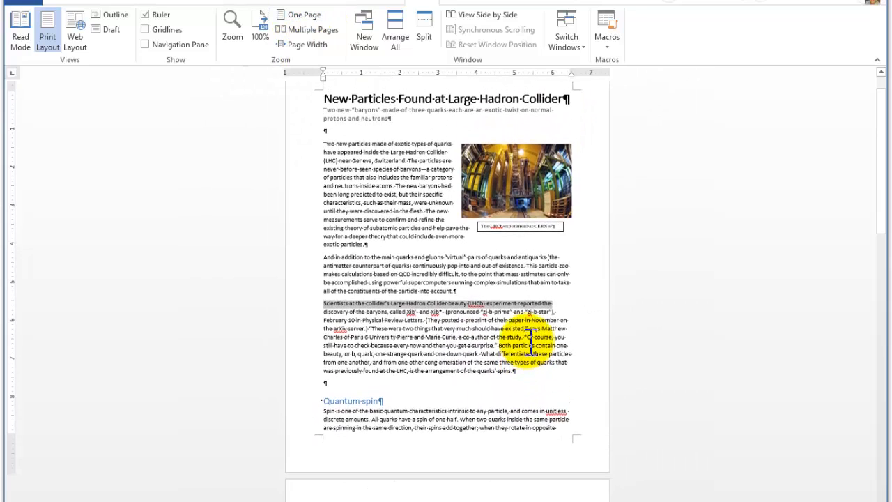
left_click(490, 333)
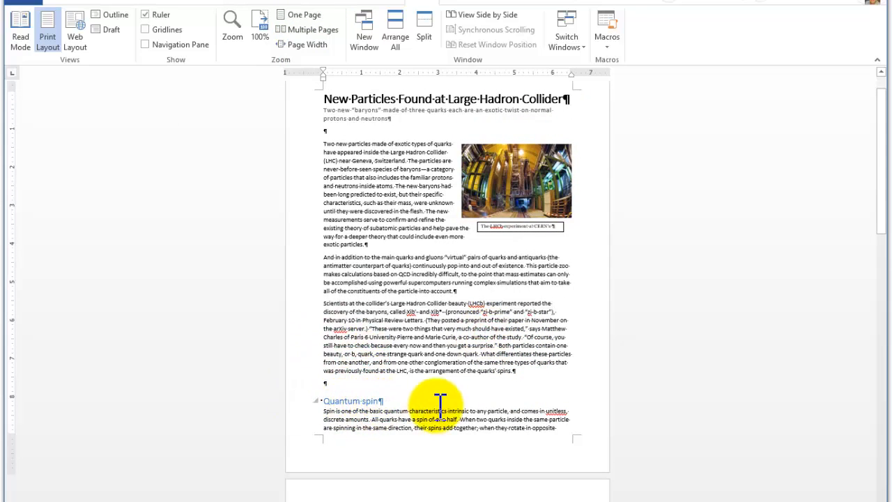
Check the styles applied to the title, the Quantum spin heading and the first body paragraph, and display the page layout settings
left_click(349, 401)
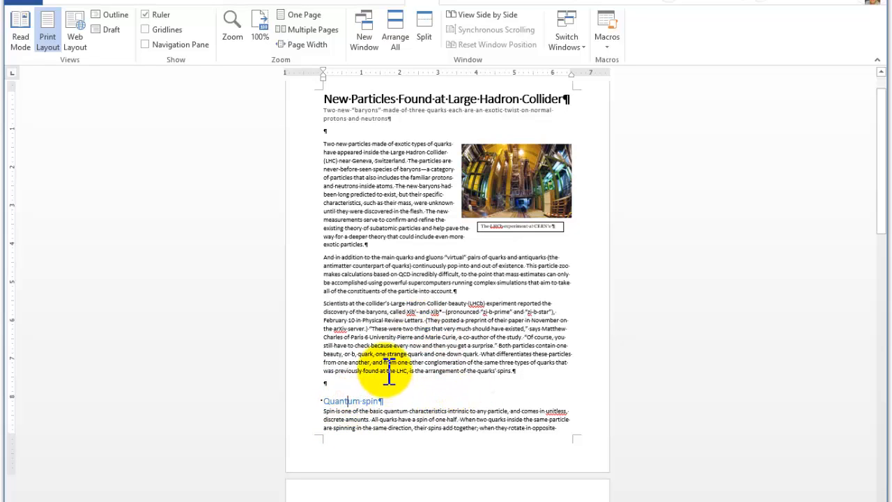
left_click(393, 97)
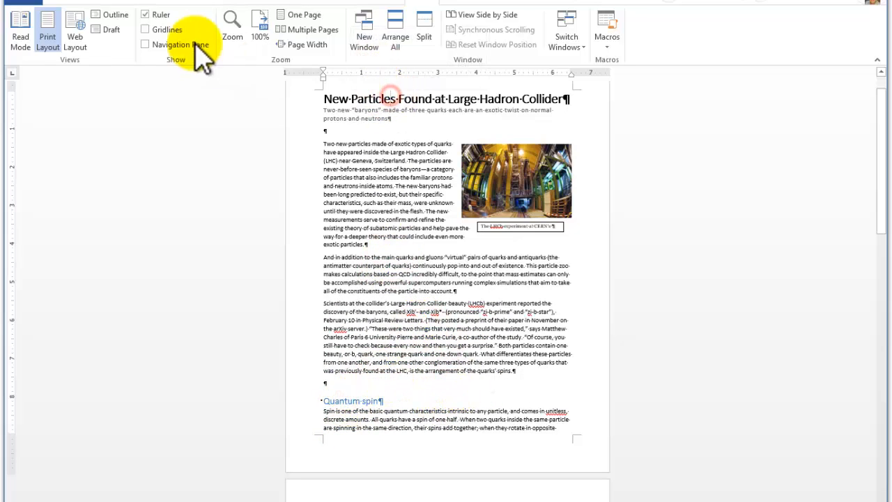
left_click(61, 2)
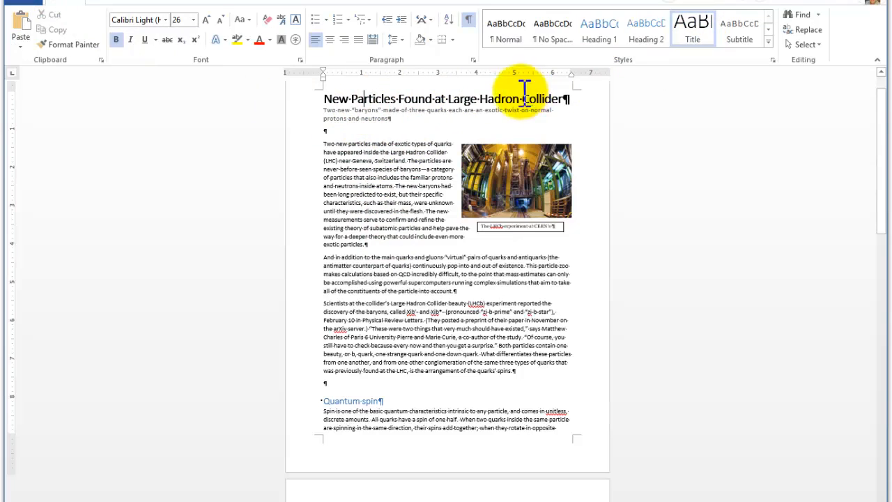
mouse_move(480, 100)
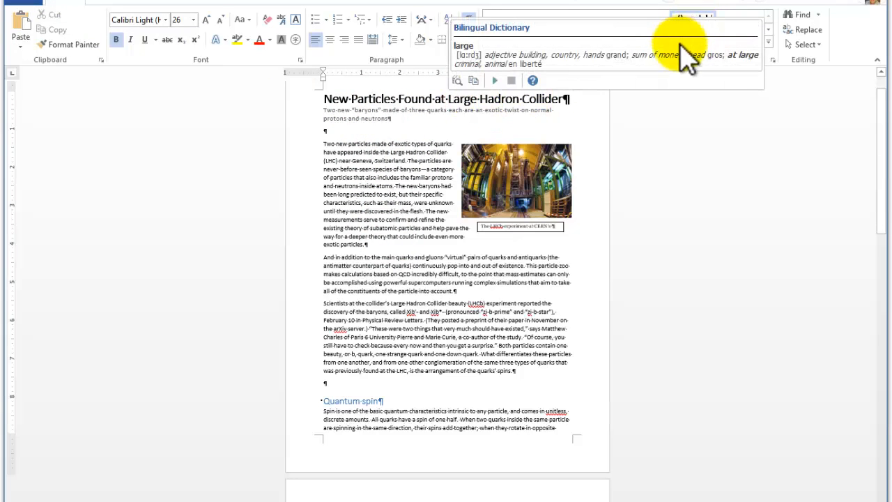
left_click(350, 401)
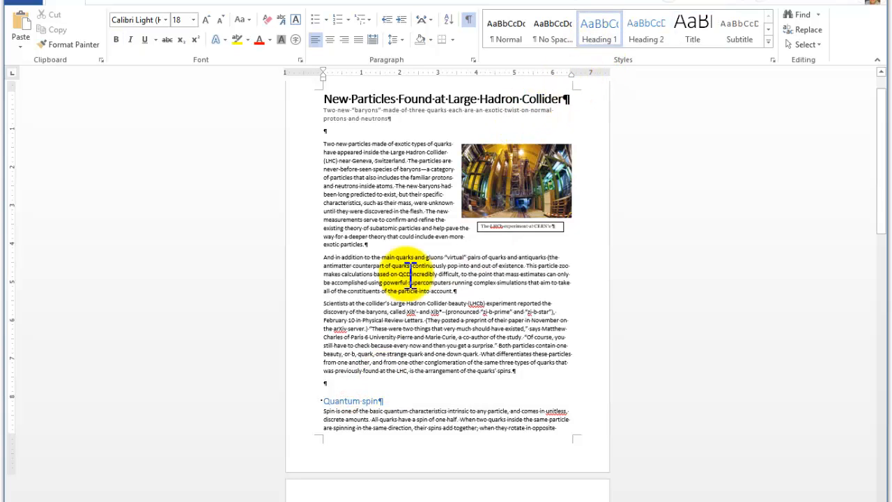
left_click(378, 198)
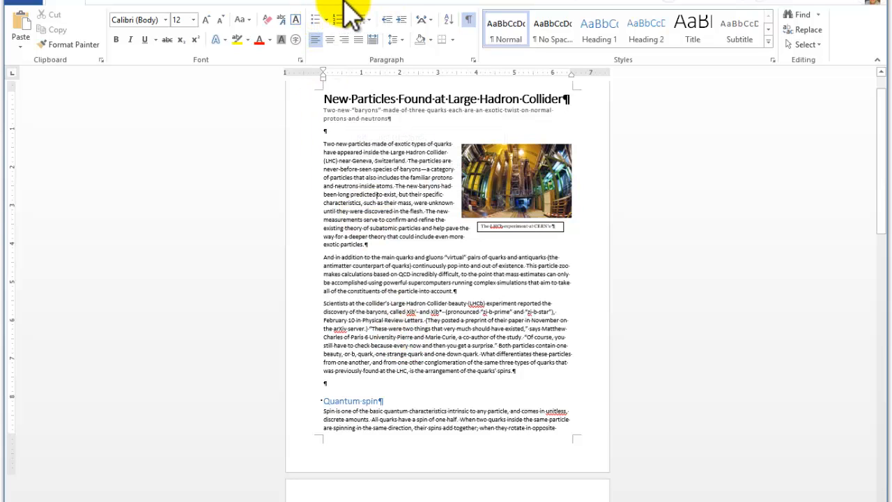
left_click(198, 3)
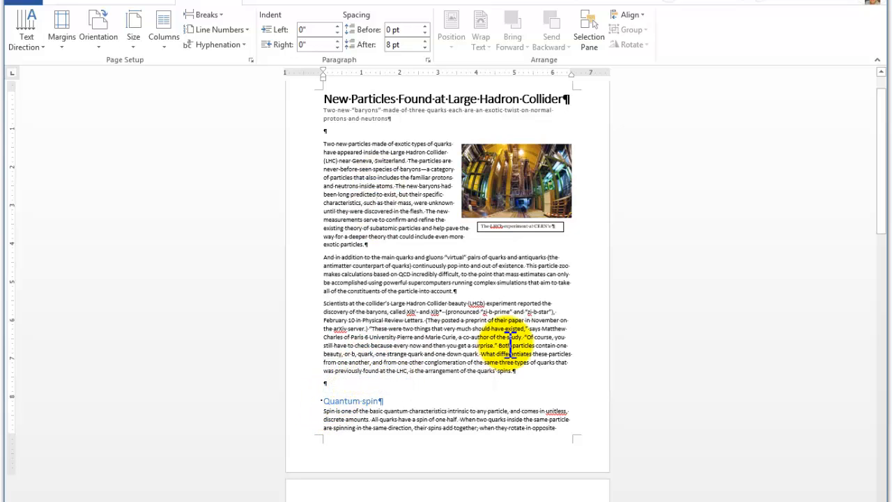
Insert a page break directly before the "Quantum spin" heading
scroll(502, 363, "down", 1)
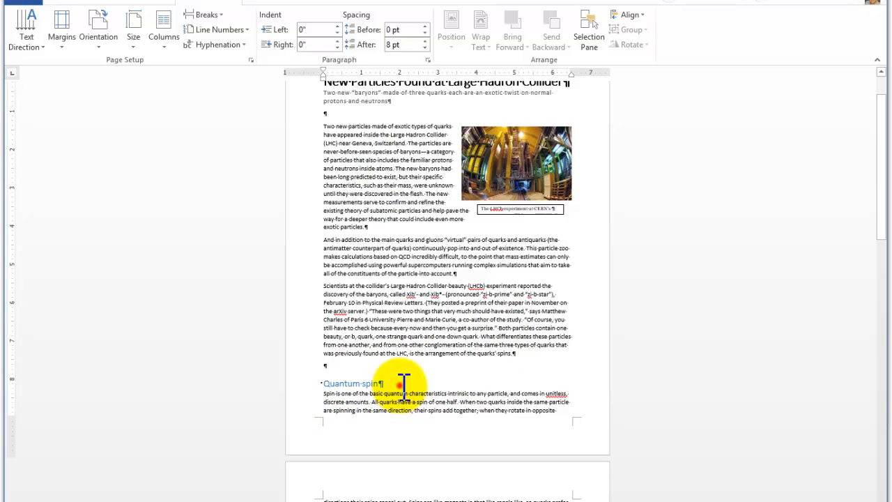
left_click_drag(405, 383, 418, 426)
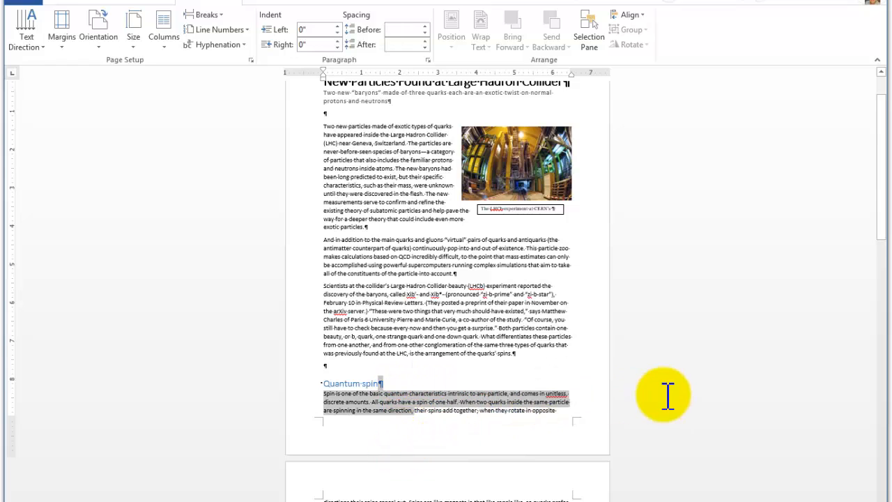
scroll(667, 392, "down", 1)
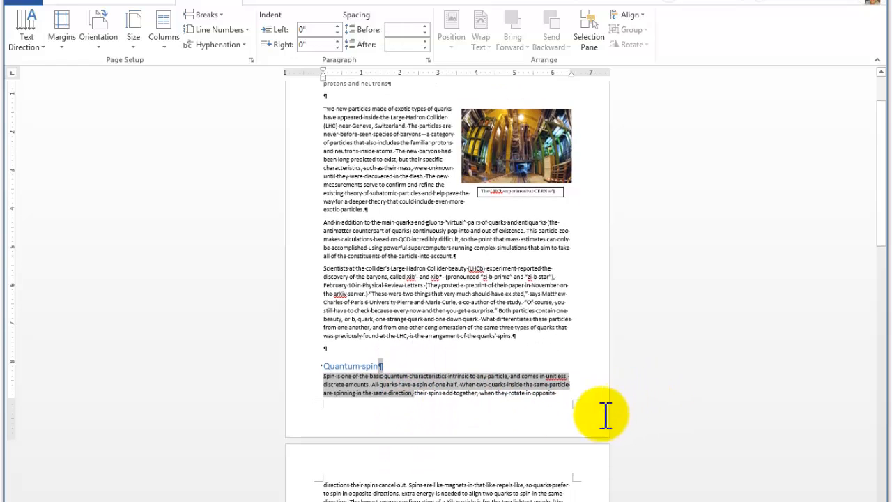
left_click(325, 365)
scroll(563, 331, "down", 3)
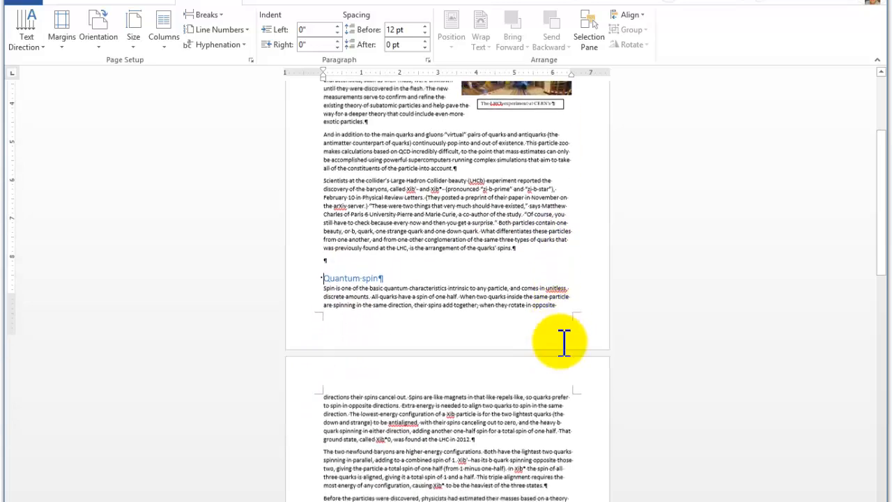
scroll(563, 341, "down", 3)
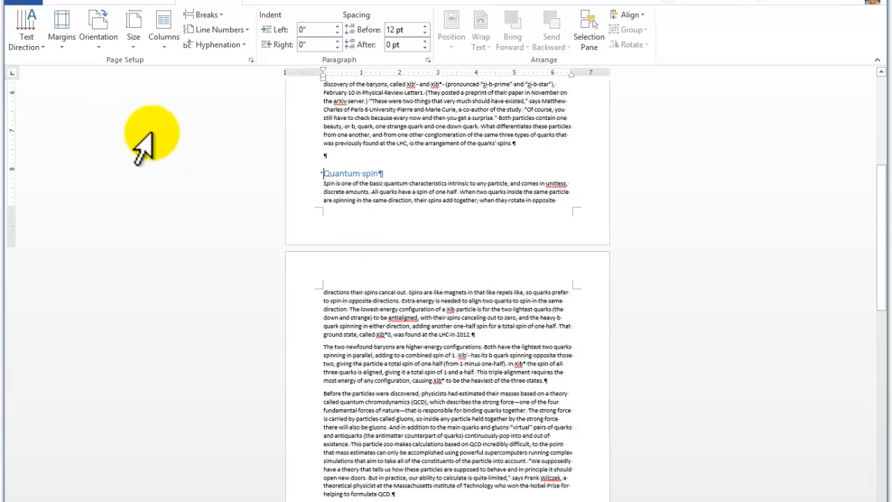
left_click(222, 16)
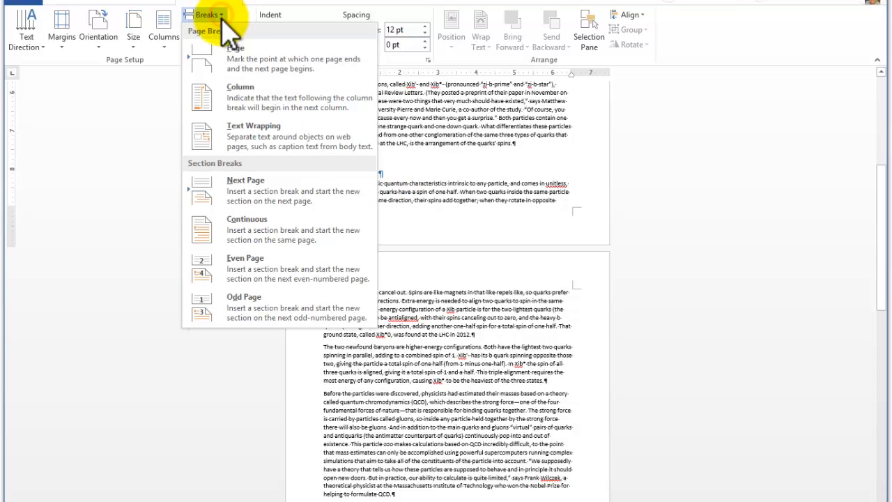
left_click(237, 56)
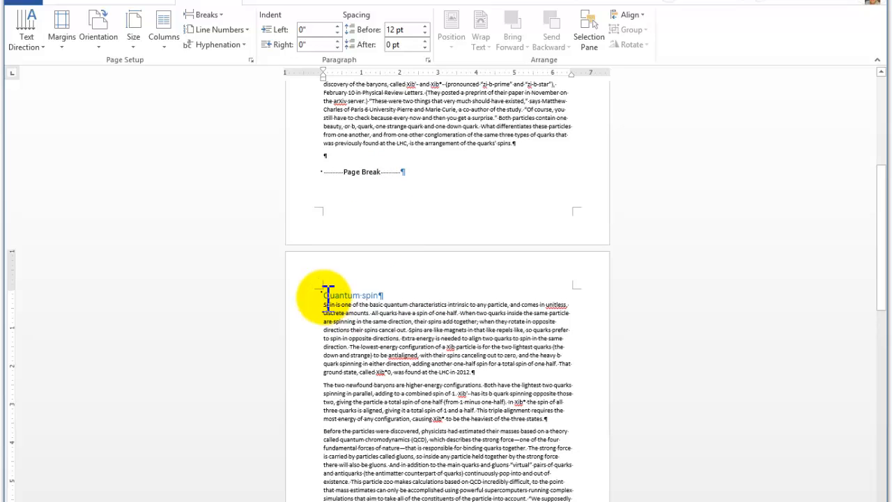
Examine how the text flows from the "Quantum spin" page to the "Testing the standard model" section
scroll(354, 314, "down", 8)
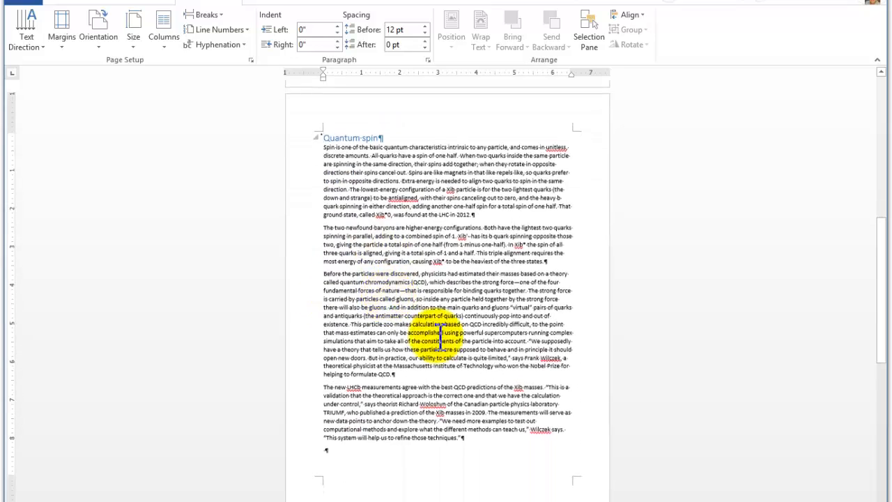
scroll(476, 382, "down", 5)
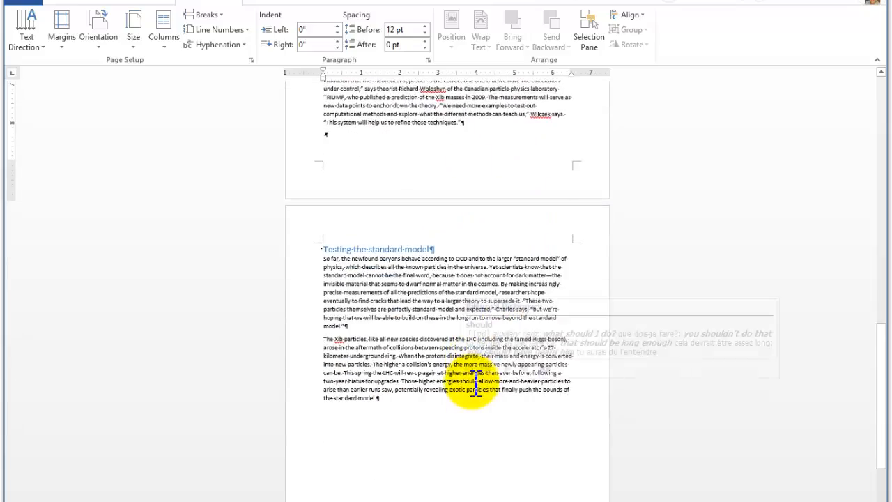
scroll(473, 379, "down", 1)
scroll(431, 376, "up", 7)
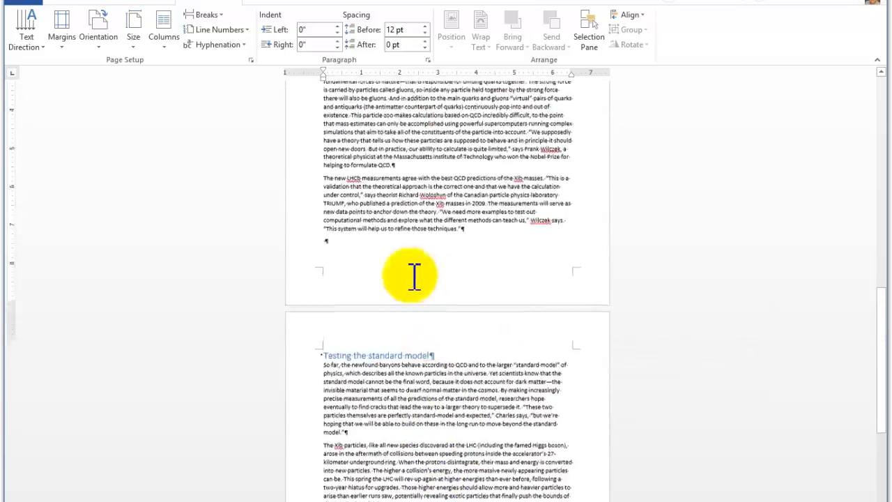
scroll(408, 244, "up", 4)
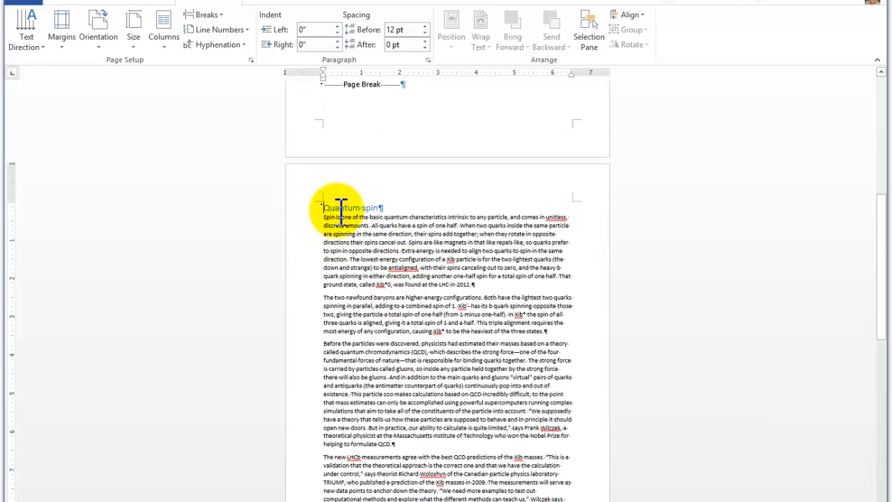
Remove the page break before the "Quantum spin" heading and undo the removal
scroll(365, 213, "up", 1)
scroll(364, 211, "up", 1)
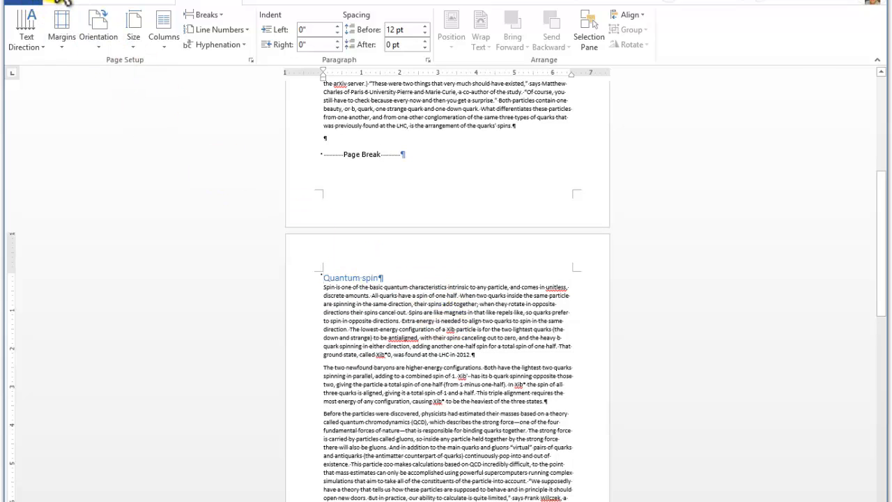
key("Delete")
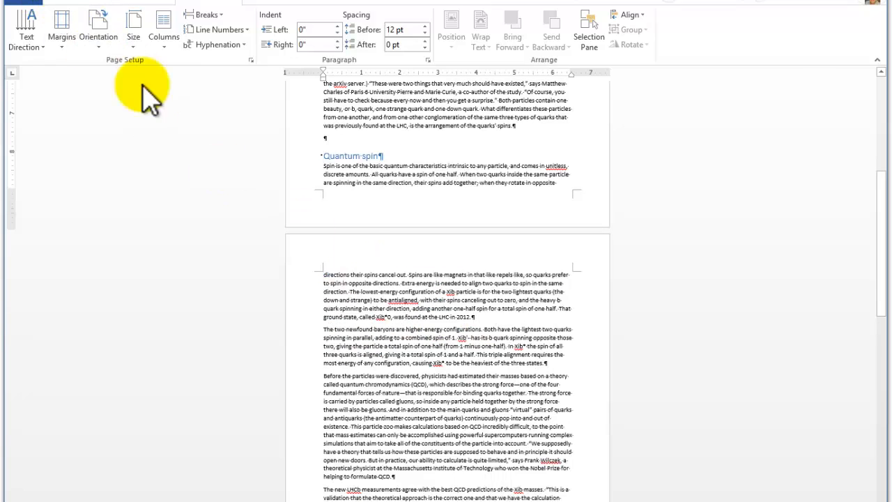
key("ctrl+z")
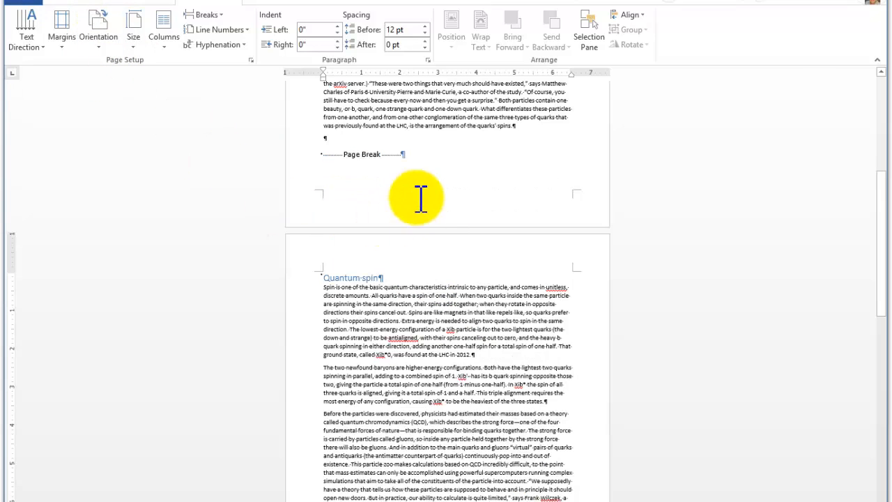
Place the cursor at the end of the page break line above "Quantum spin" and delete the page break
left_click(414, 153)
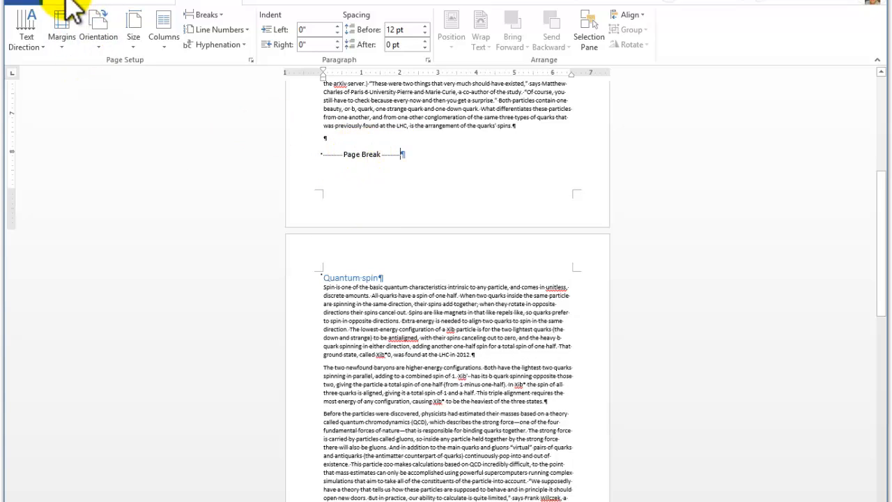
left_click(64, 2)
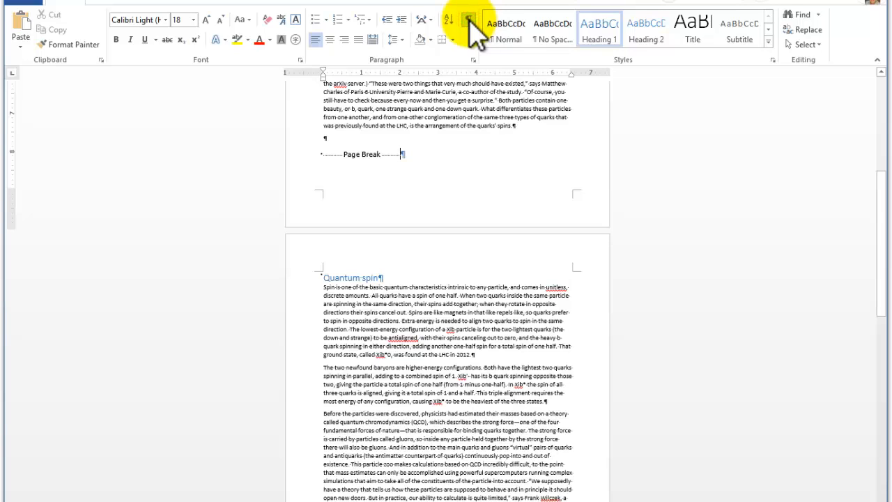
left_click(421, 154)
key("Delete")
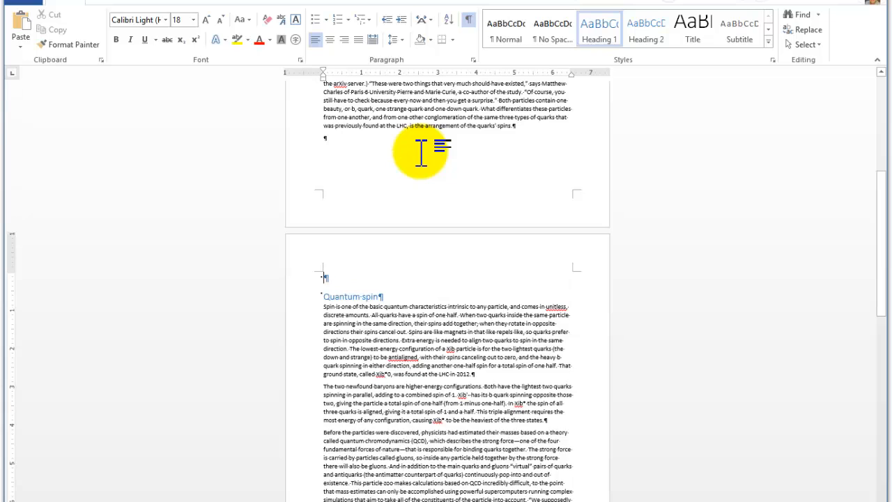
key("BackSpace")
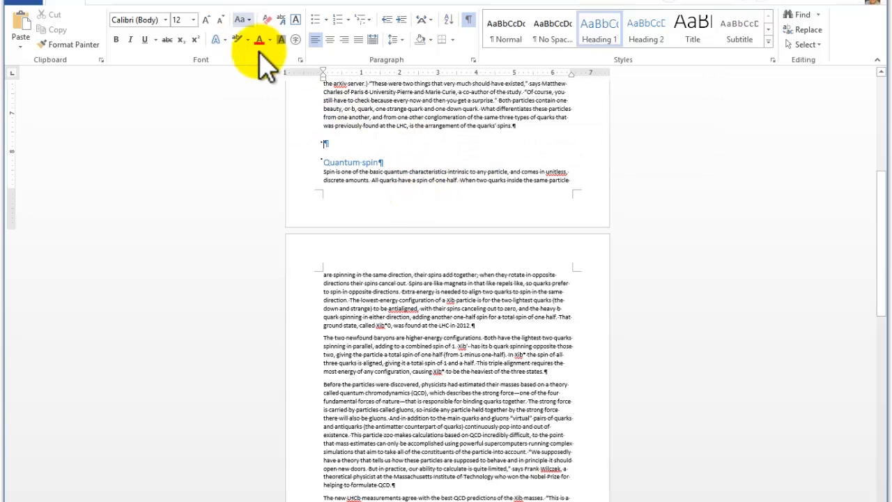
Look over the page and section break types once more and close the list
left_click(189, 3)
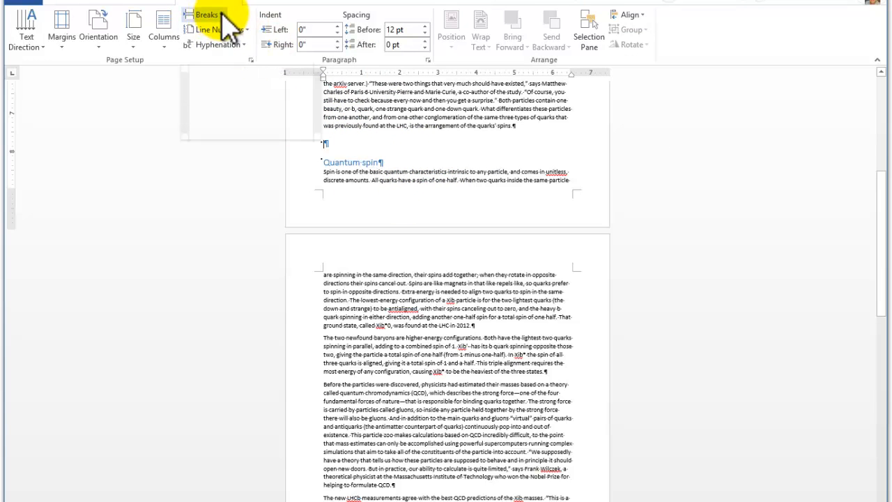
left_click(217, 17)
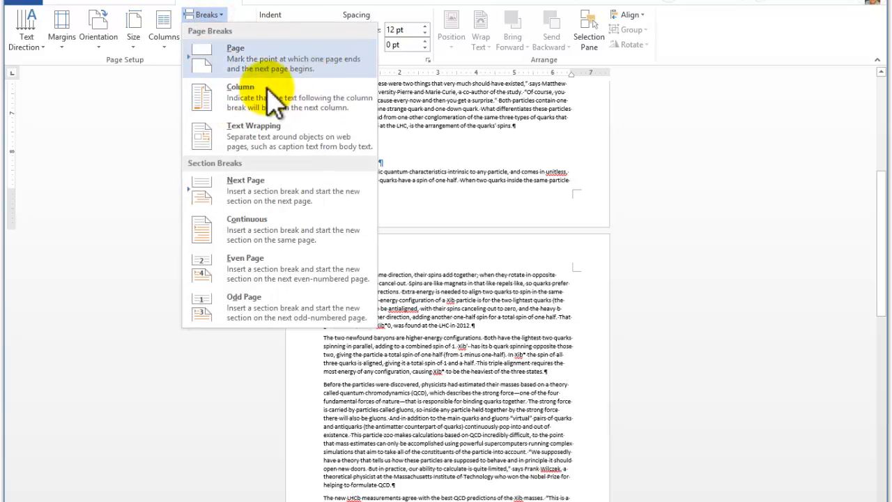
left_click(524, 212)
Format the whole "Scientists at the collider's" paragraph in three columns
scroll(553, 308, "up", 5)
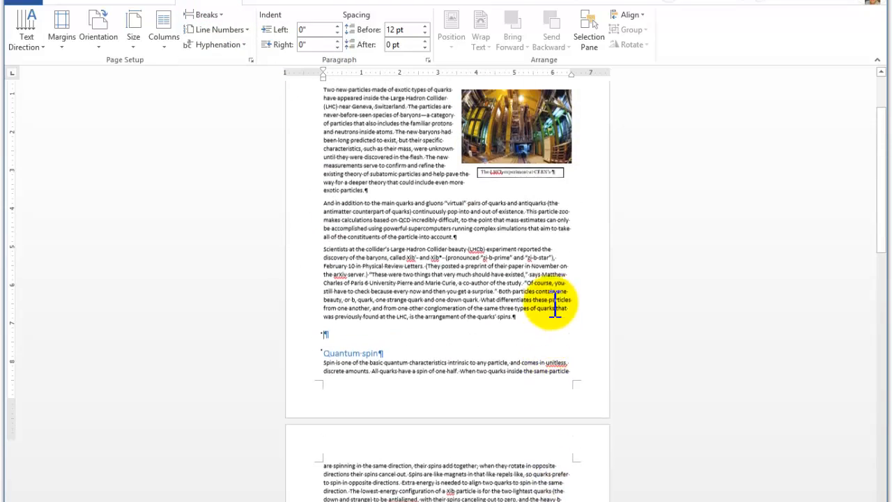
scroll(555, 307, "up", 2)
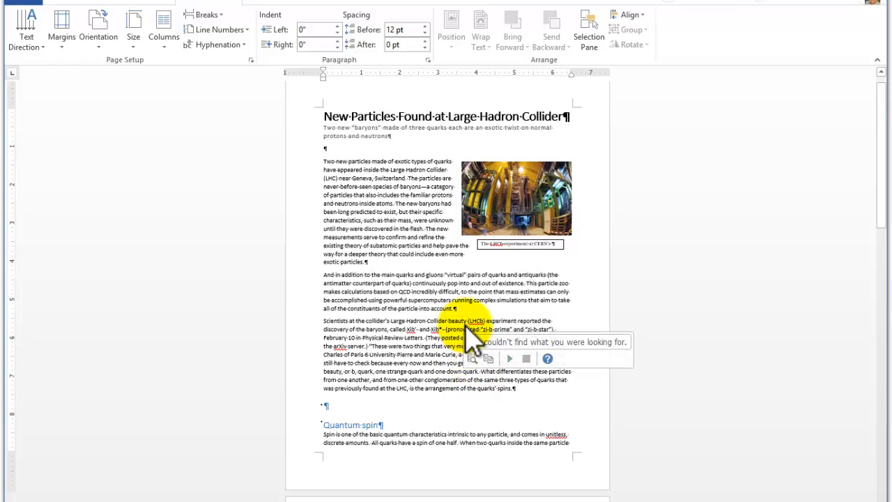
left_click_drag(533, 388, 319, 317)
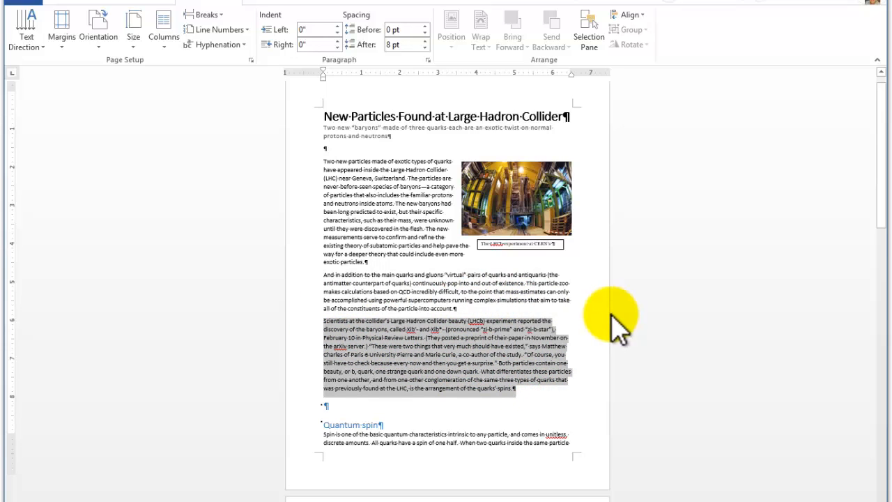
scroll(619, 324, "down", 3)
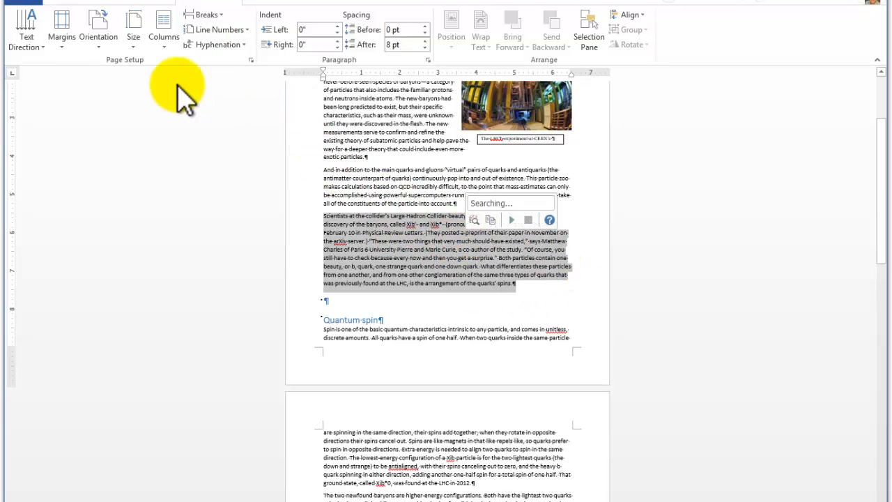
left_click(164, 46)
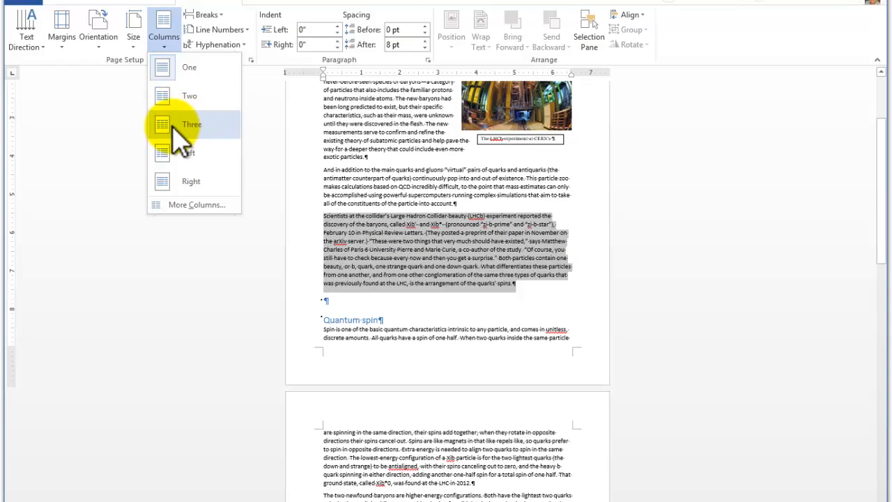
left_click(167, 127)
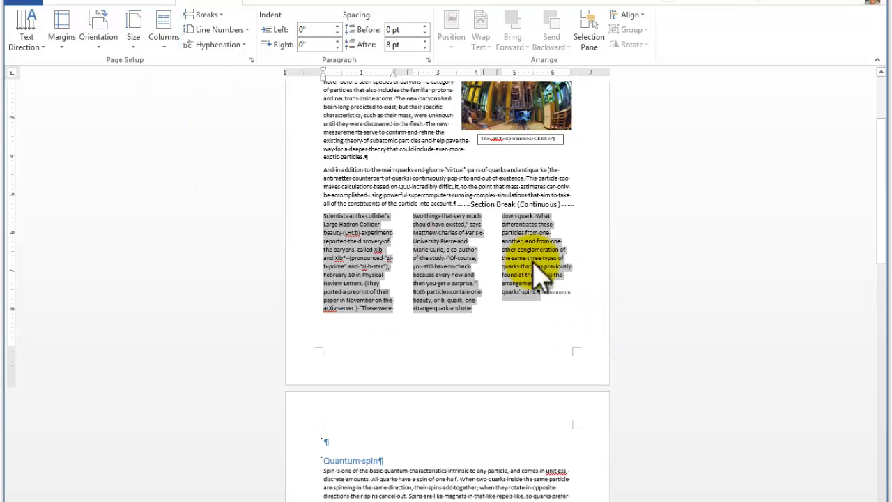
scroll(530, 279, "down", 1)
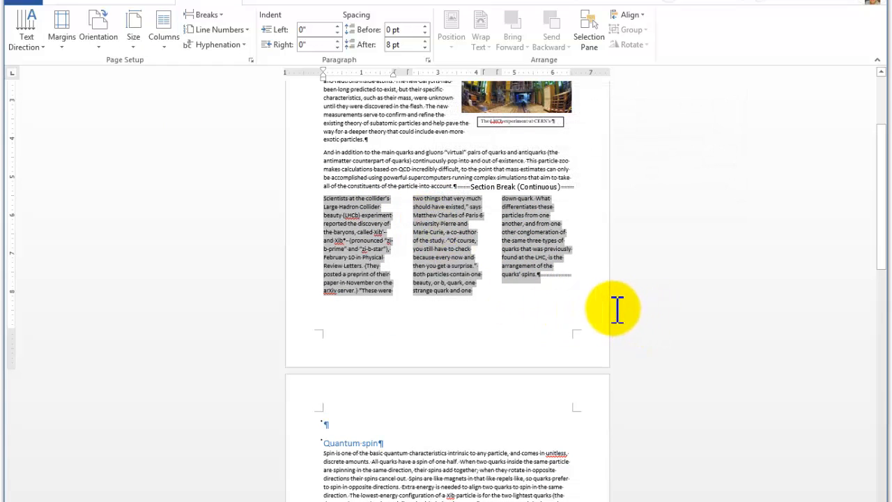
Set the zoom to 100% and examine the continuous section breaks before and after the three-column text
left_click(421, 3)
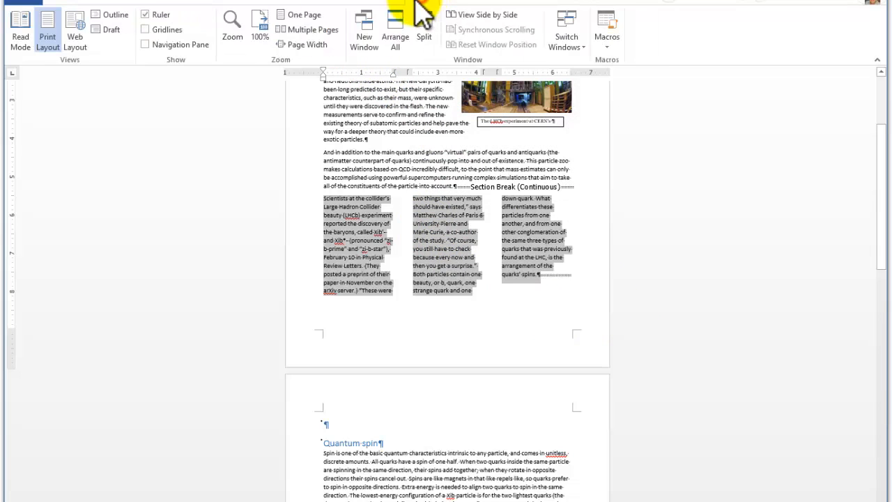
left_click(269, 36)
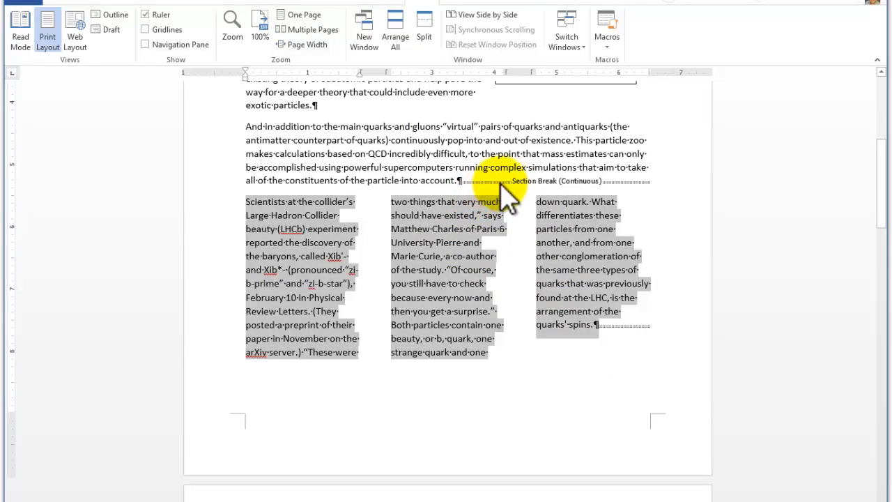
left_click(527, 183)
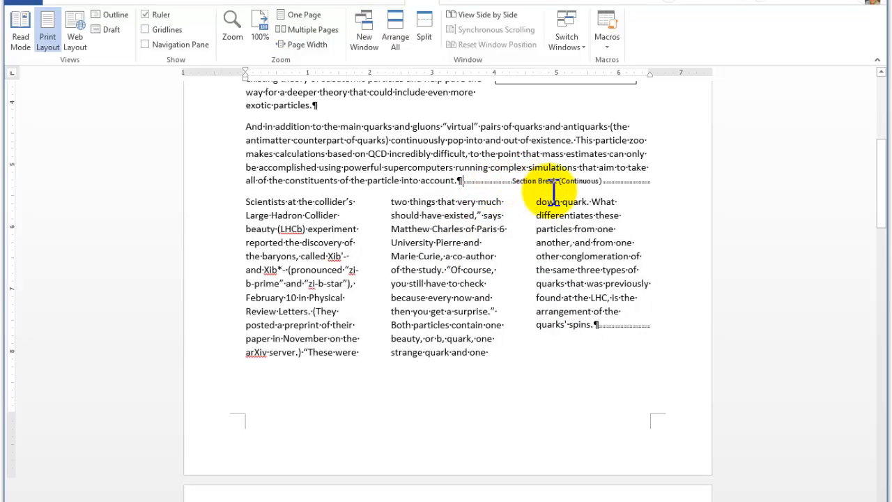
left_click(625, 324)
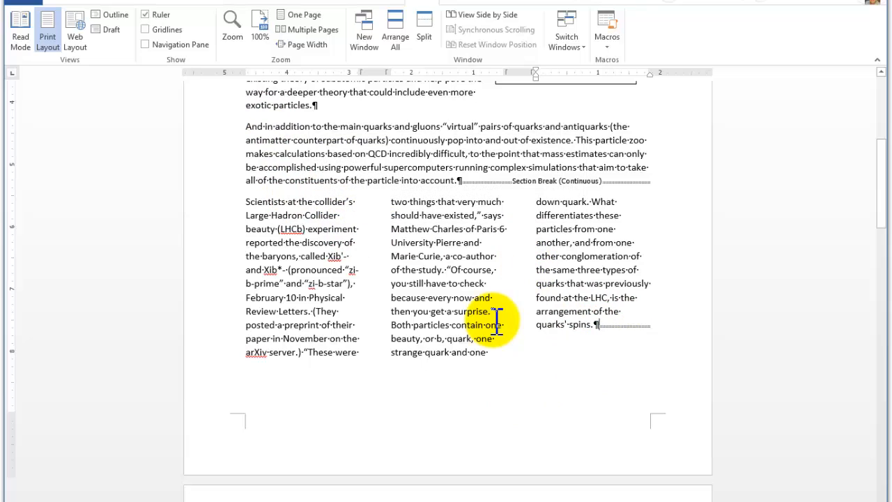
mouse_move(497, 318)
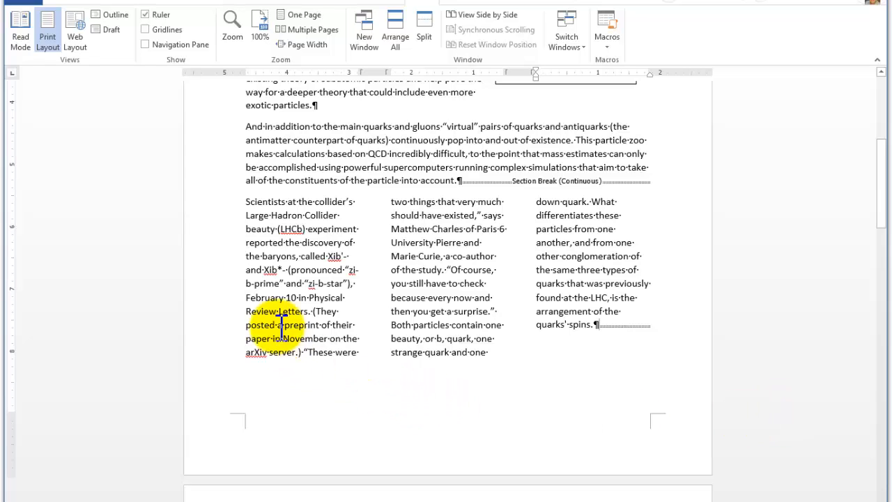
Check the column setting applied to the "Scientists at the collider's" section and close the list
left_click(314, 311)
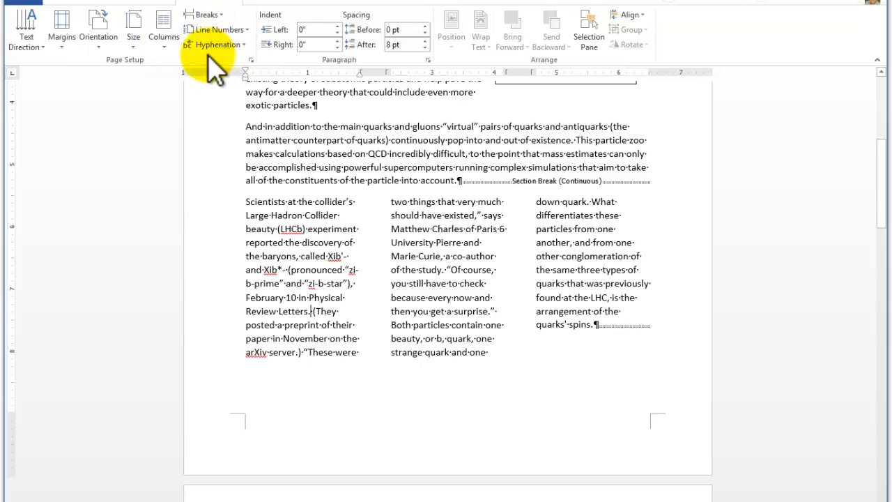
left_click(164, 39)
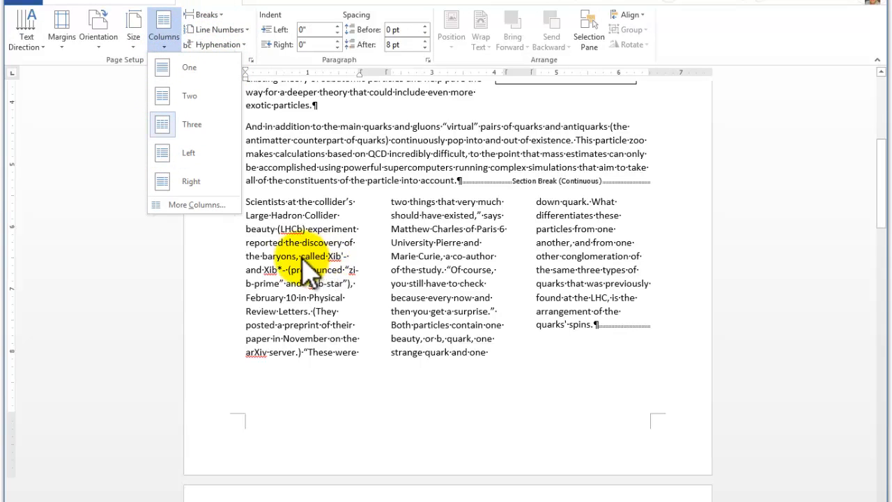
left_click(413, 257)
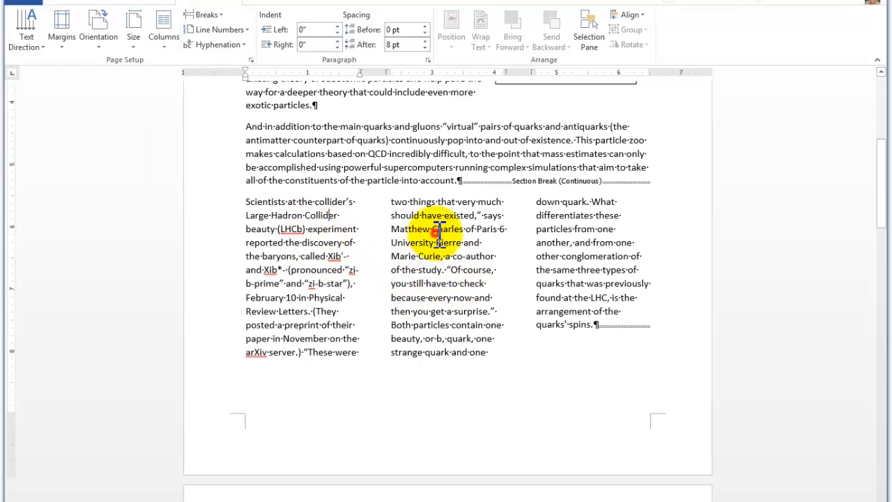
Insert a column break before "(They posted a preprint" in the three-column paragraph
left_click(576, 230)
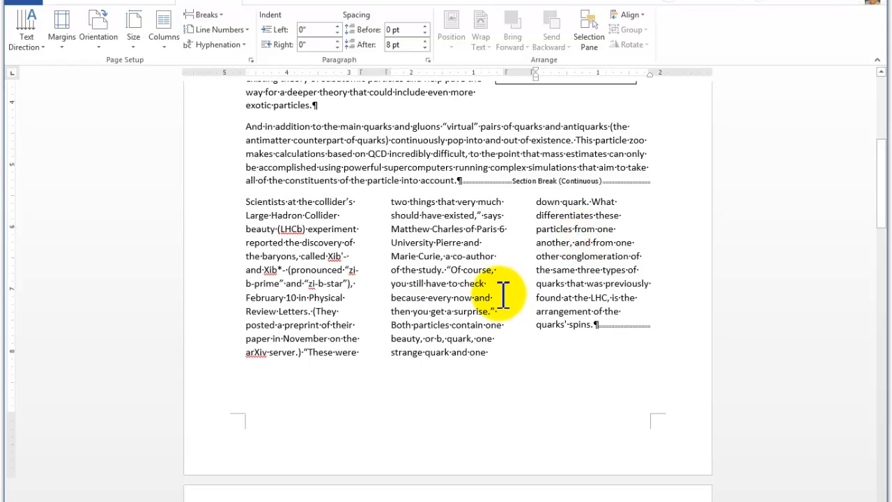
left_click(314, 311)
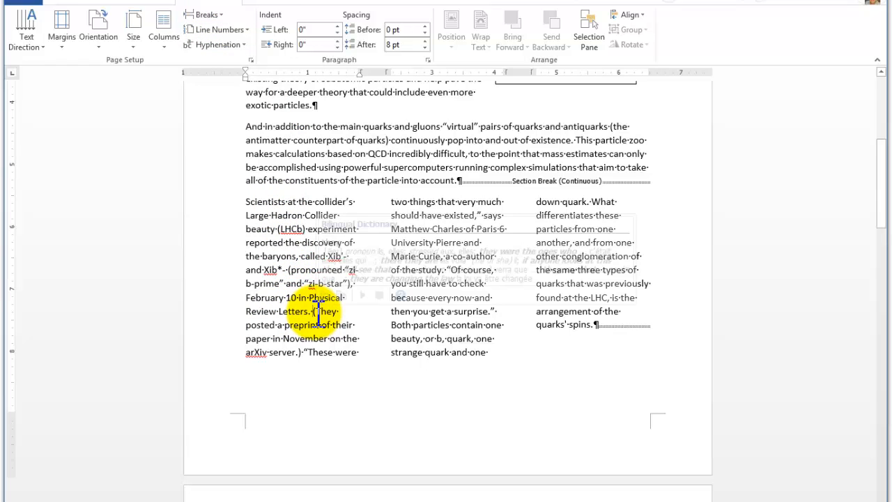
left_click(209, 15)
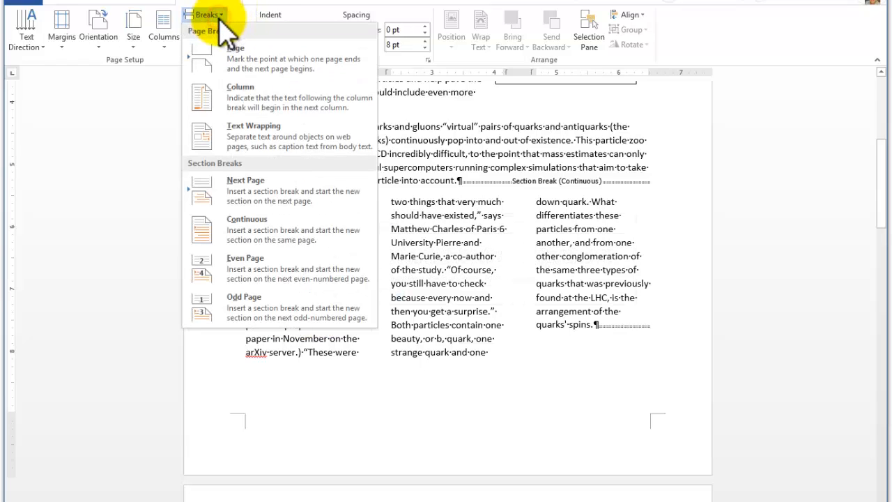
left_click(240, 100)
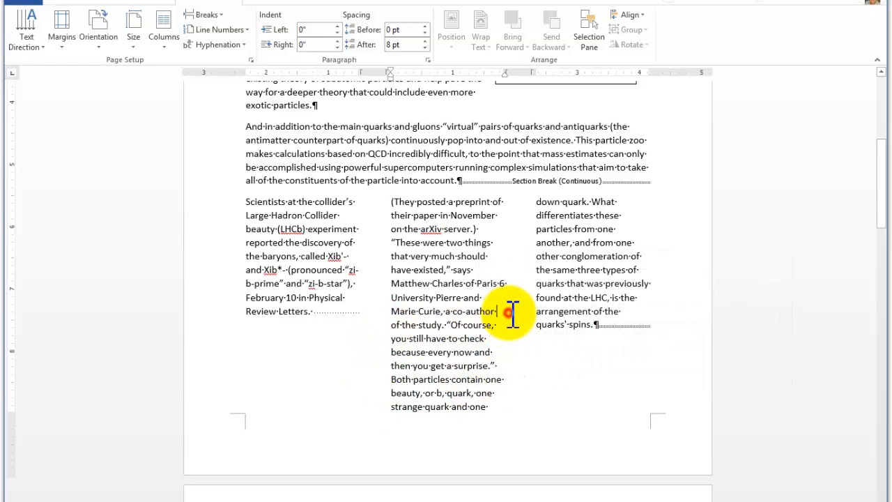
Insert a second column break after "a co-author" so "of the study" starts the third column, and close the break list
left_click(221, 15)
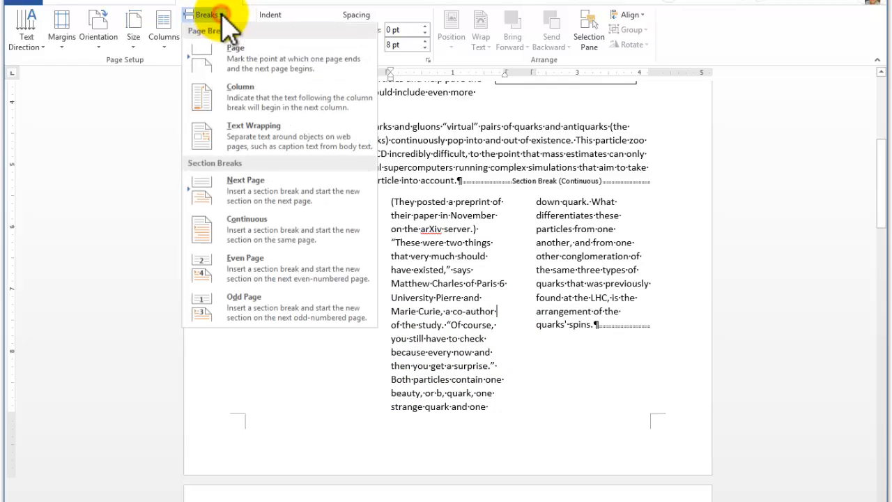
left_click(244, 98)
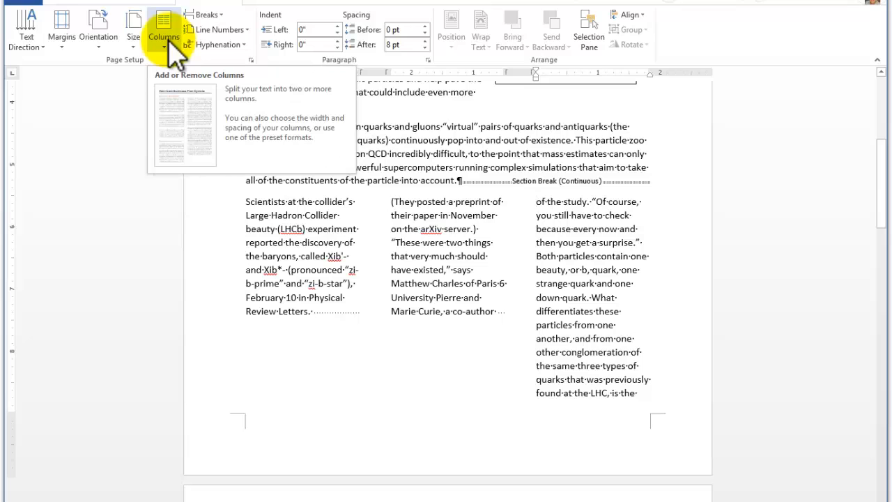
left_click(221, 15)
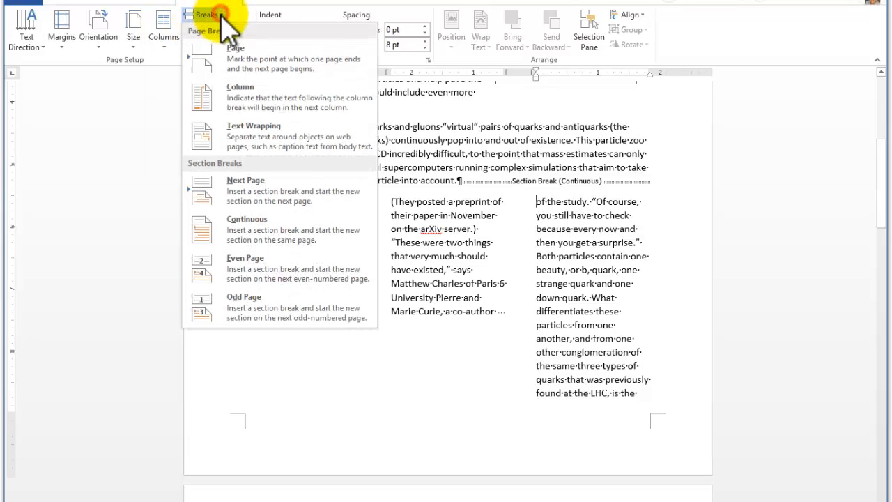
left_click(550, 157)
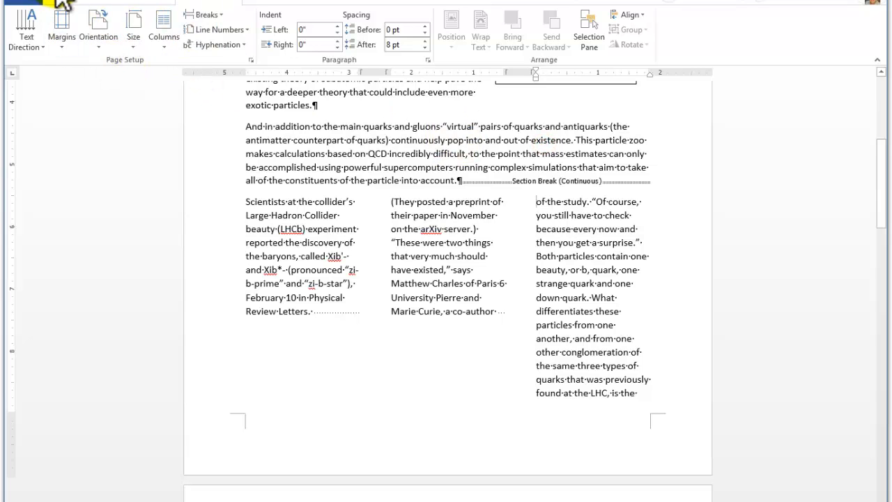
Undo both column breaks and the three-column formatting, and deselect the "Scientists at the collider's" paragraph
key("ctrl+z")
key("ctrl+z")
key("ctrl+z")
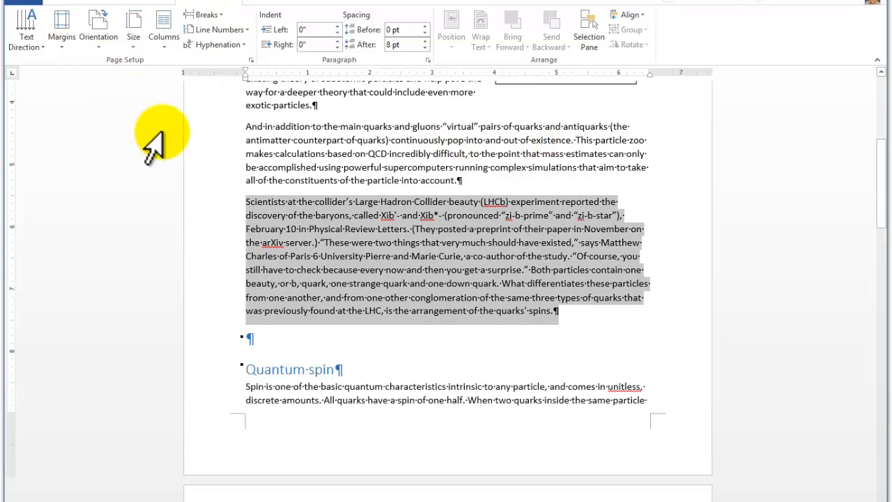
left_click(344, 229)
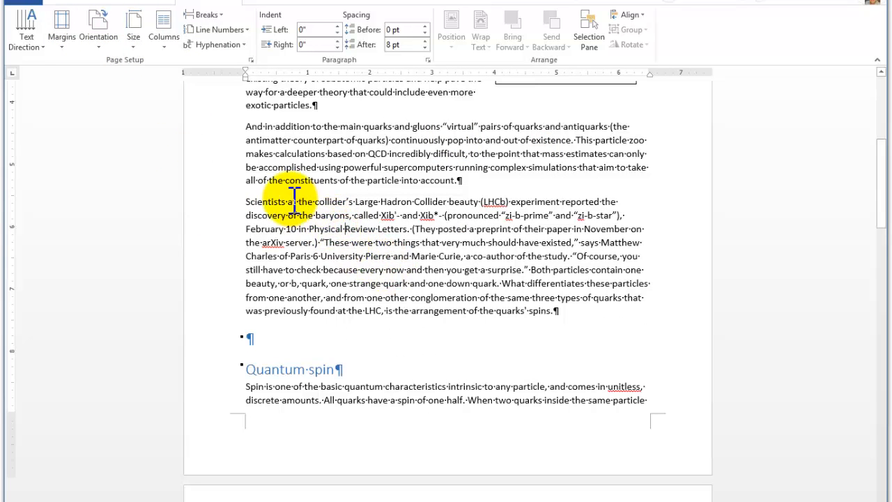
Review the Text Wrapping break type and examine how the first paragraph wraps around the LHCb picture and its caption
left_click(208, 15)
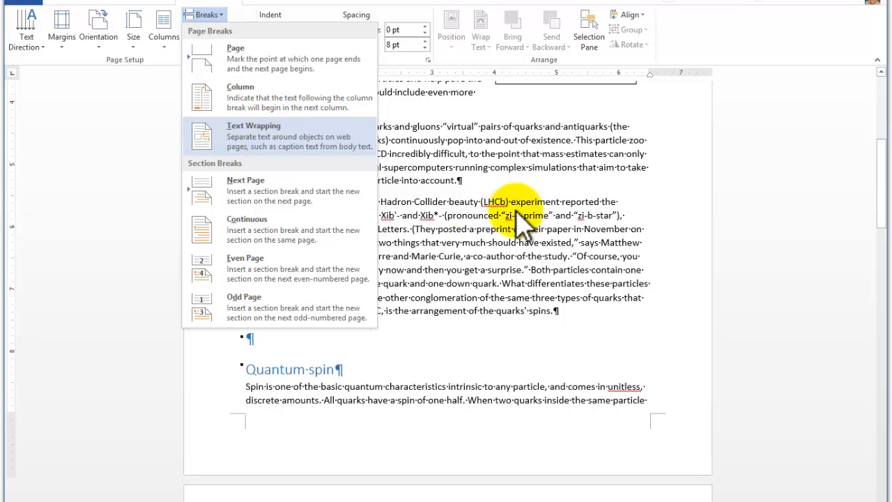
left_click(552, 235)
scroll(534, 259, "up", 3)
scroll(534, 259, "up", 5)
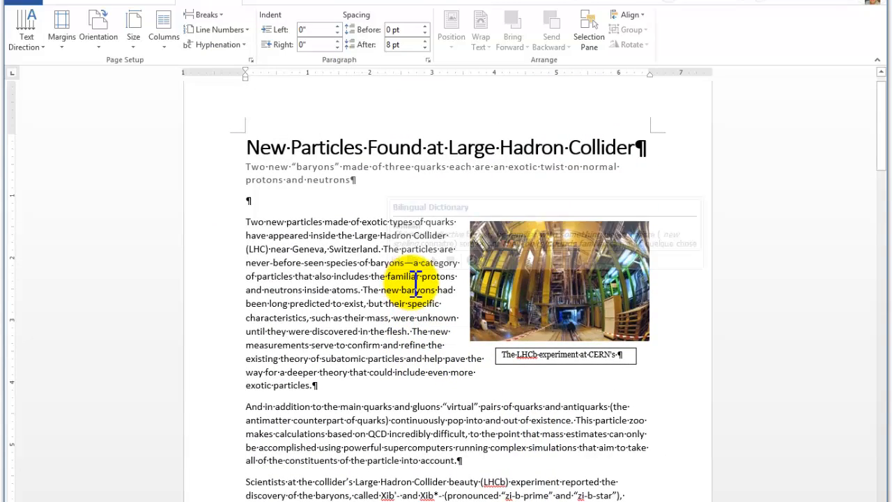
scroll(411, 286, "down", 1)
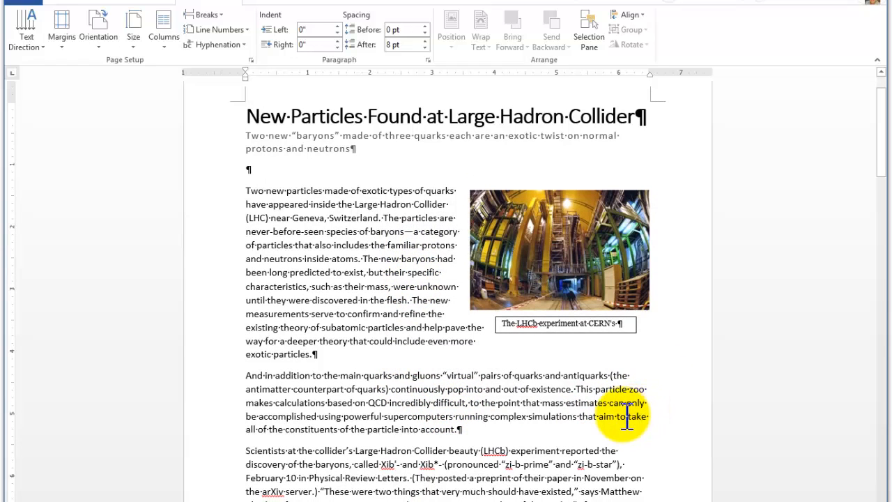
scroll(627, 421, "down", 1)
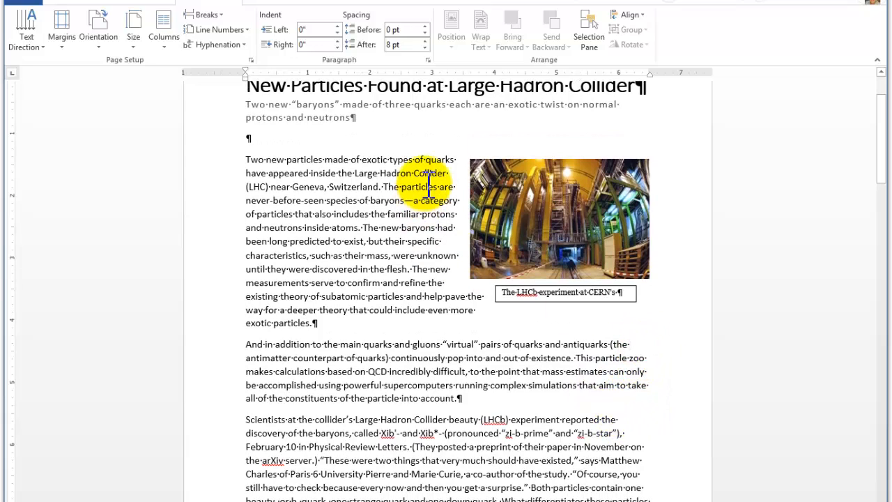
left_click(648, 371)
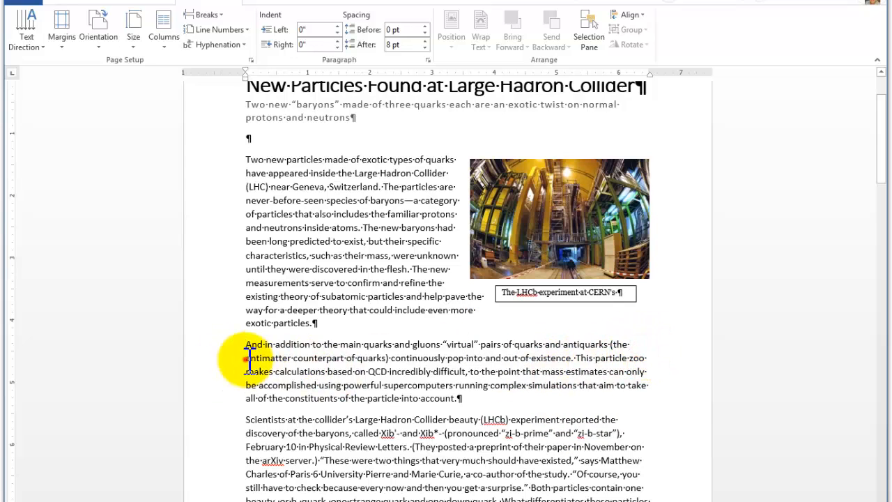
mouse_move(345, 400)
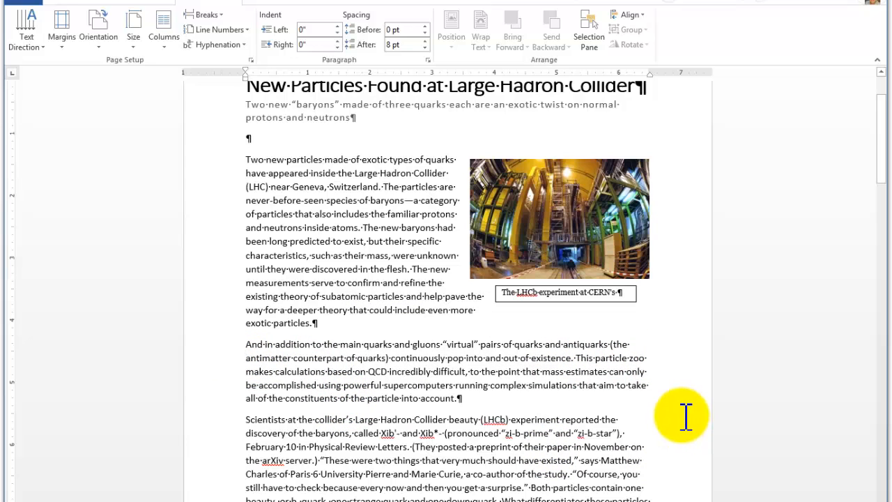
left_click(222, 16)
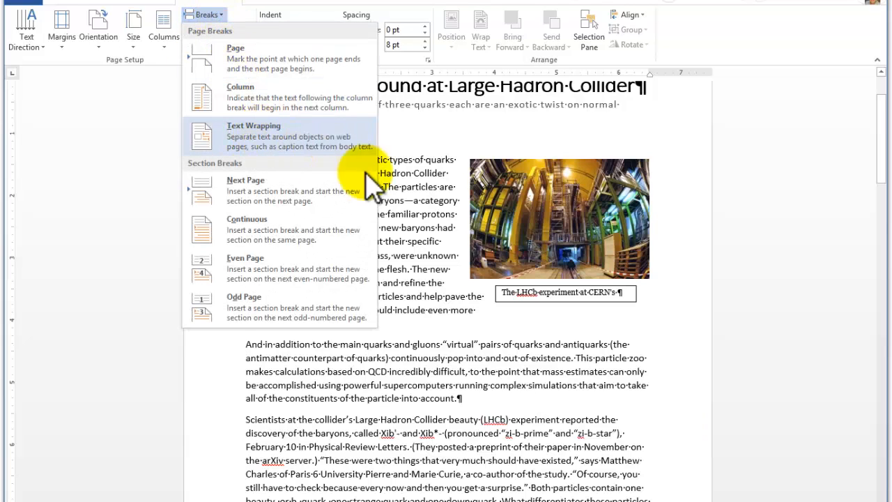
left_click(616, 367)
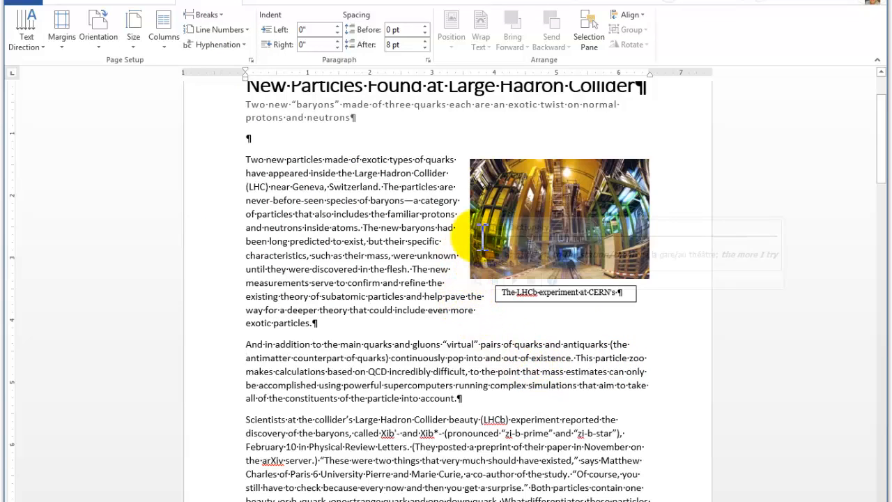
Insert a Text Wrapping break after "help pave" in the first paragraph, beside the picture's caption
left_click(495, 178)
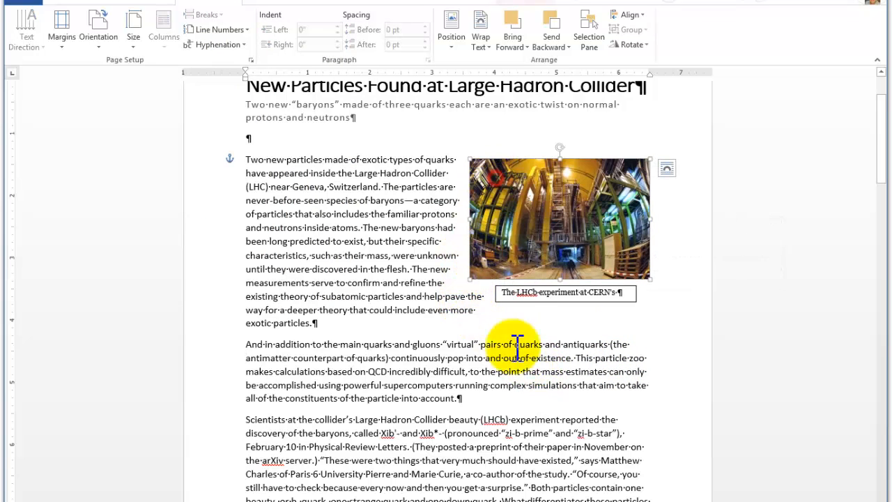
left_click(468, 296)
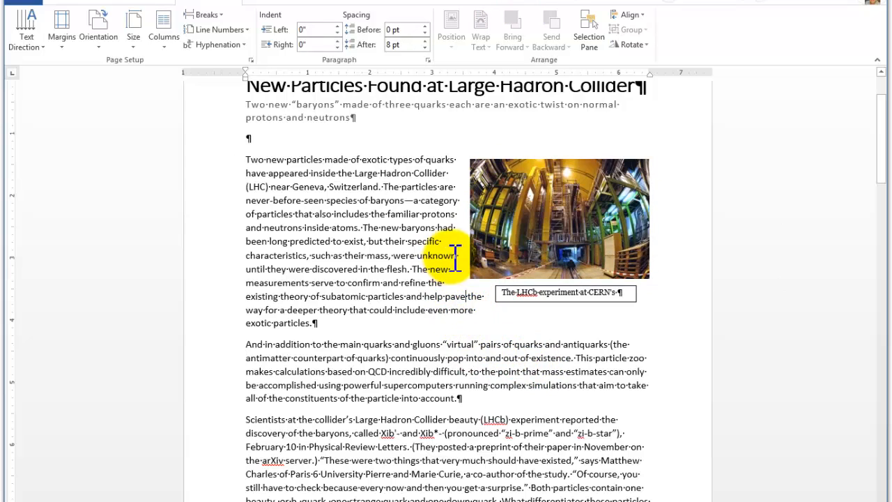
double_click(473, 296)
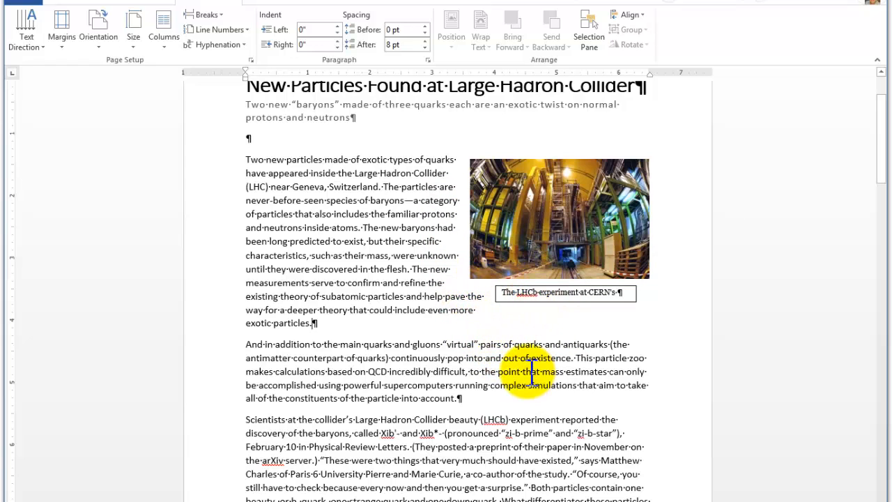
left_click(467, 296)
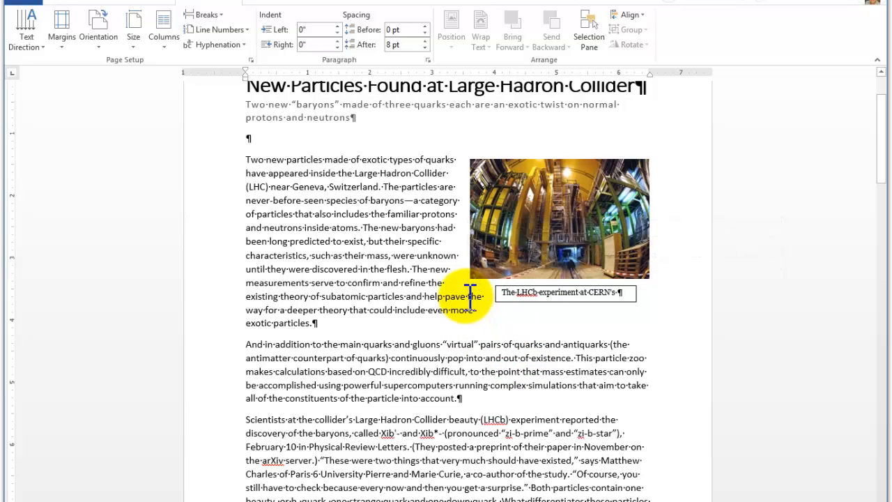
left_click(221, 16)
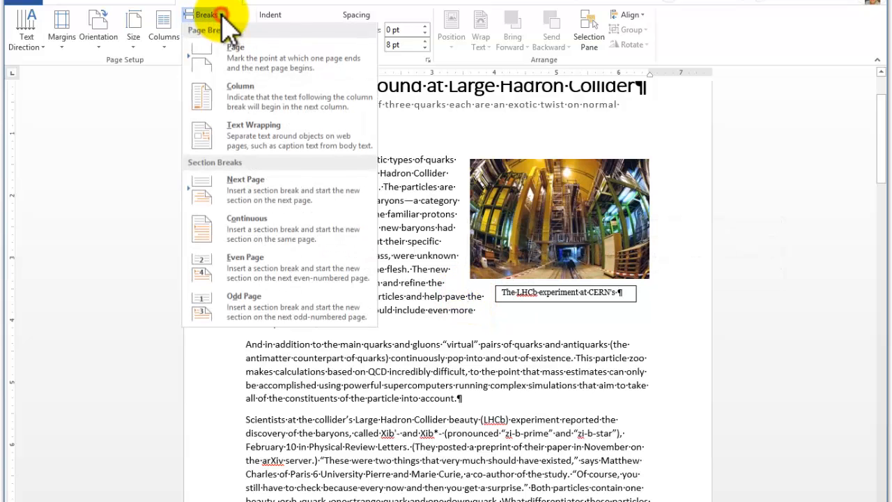
left_click(254, 131)
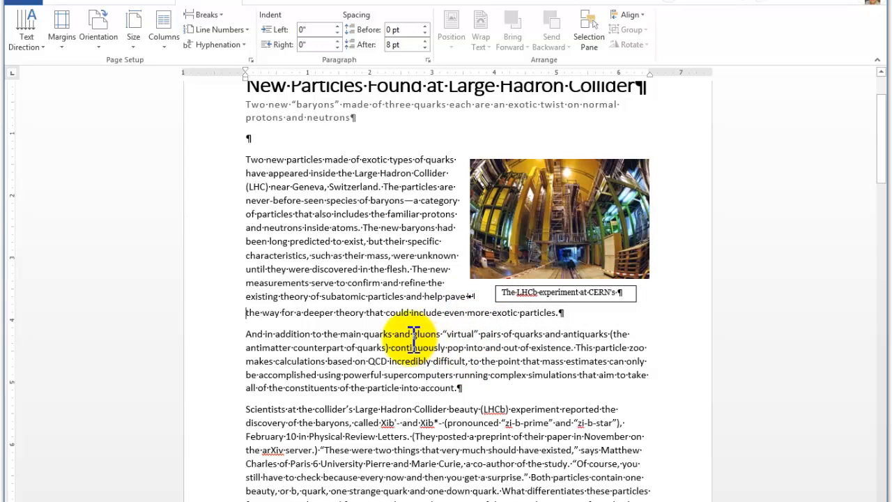
Insert a page break directly before the "Quantum spin" heading
left_click(221, 16)
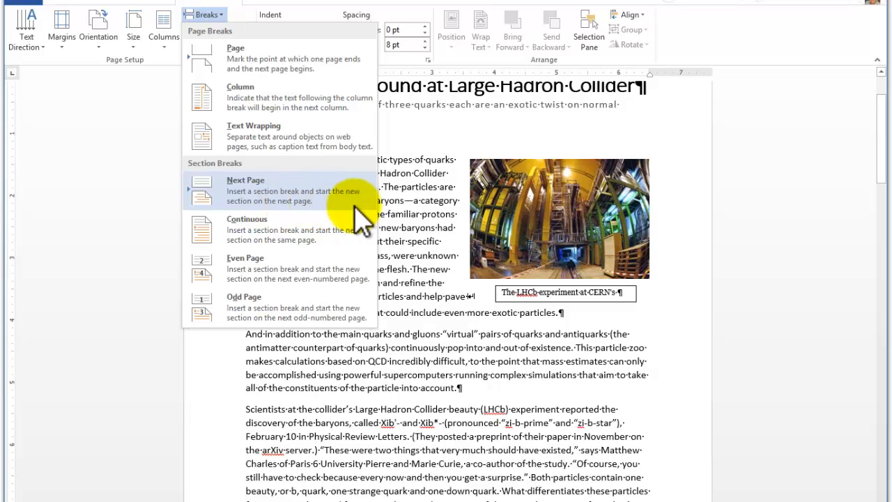
left_click(408, 229)
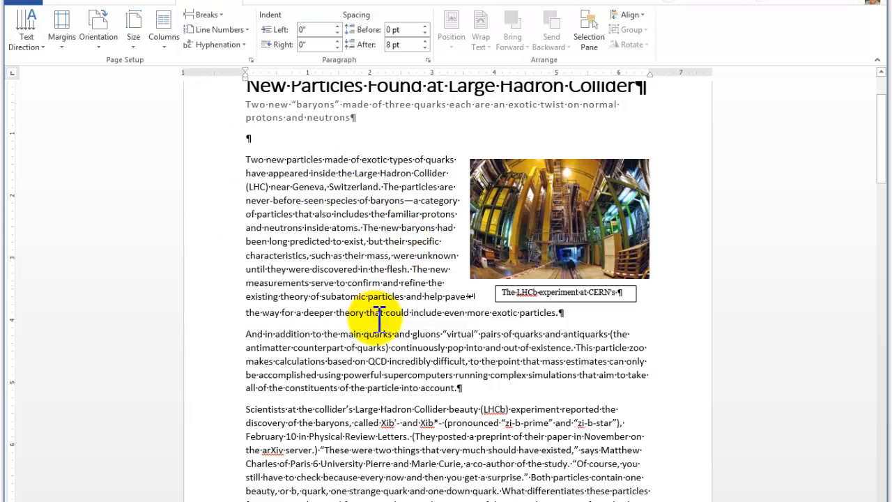
scroll(378, 317, "down", 4)
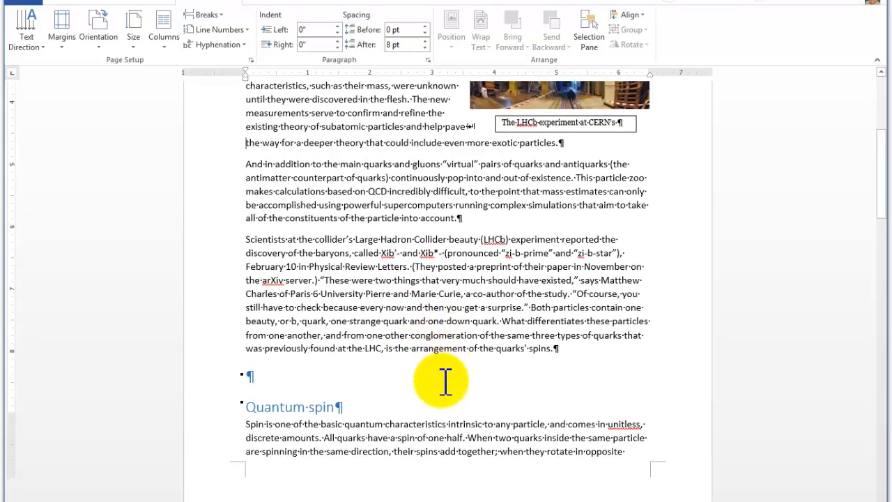
scroll(445, 381, "down", 3)
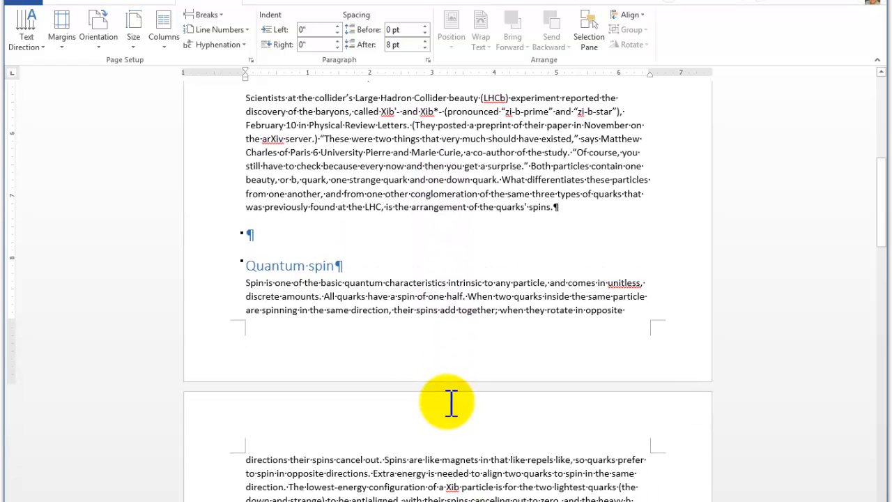
left_click(252, 264)
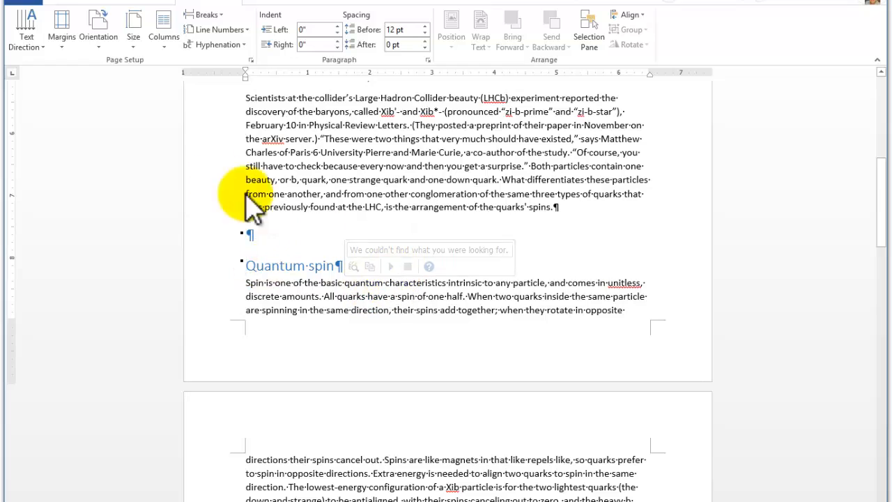
left_click(220, 15)
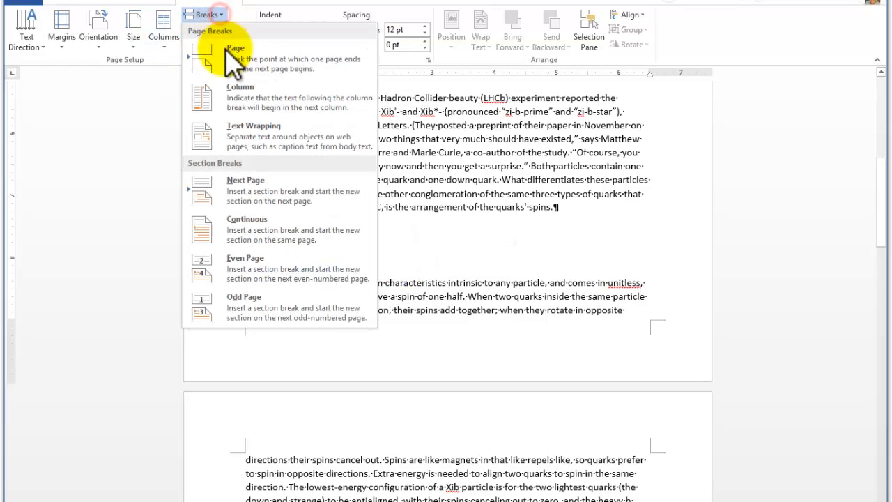
left_click(228, 50)
Check the text around the page break, and remove the break before the "Quantum spin" heading
scroll(262, 394, "down", 3)
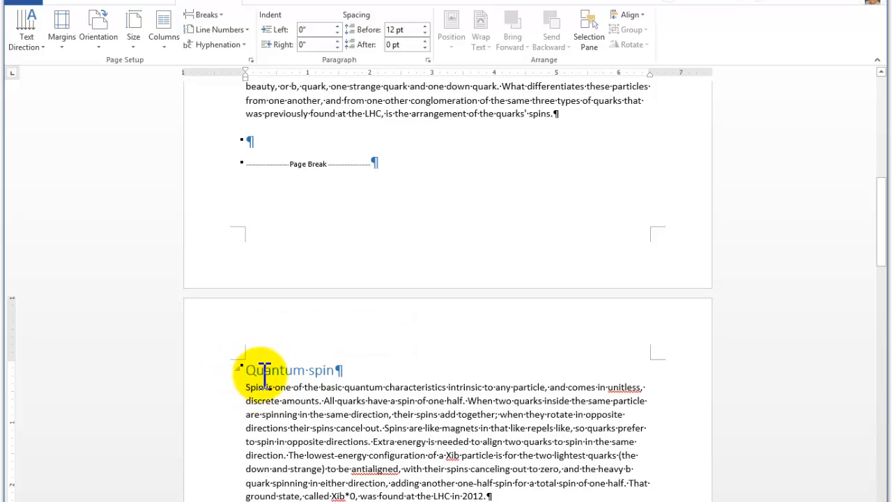
scroll(276, 411, "down", 3)
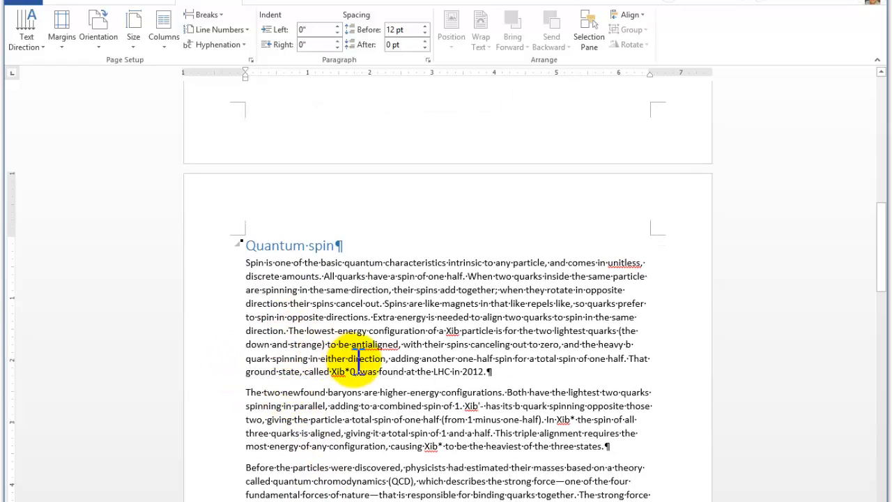
scroll(359, 359, "up", 2)
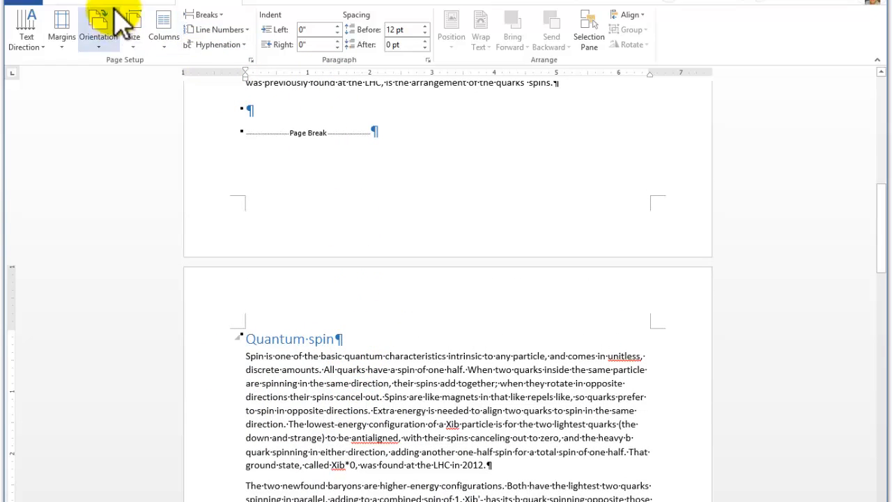
key("BackSpace")
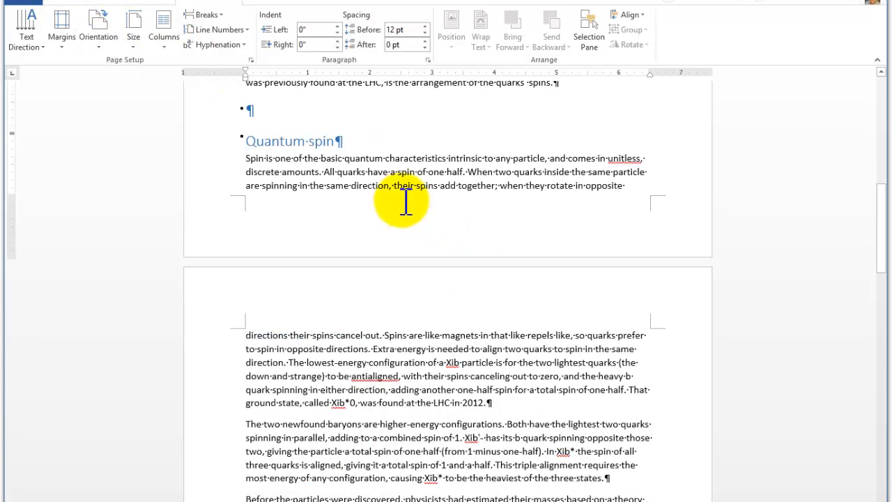
Insert a Next Page section break directly before the "Quantum spin" heading, and check the text on both sides of it
left_click(223, 17)
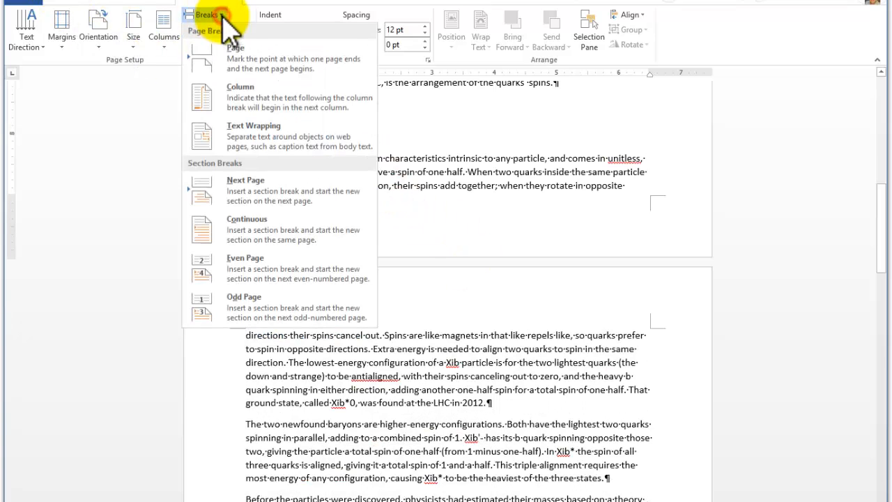
left_click(255, 201)
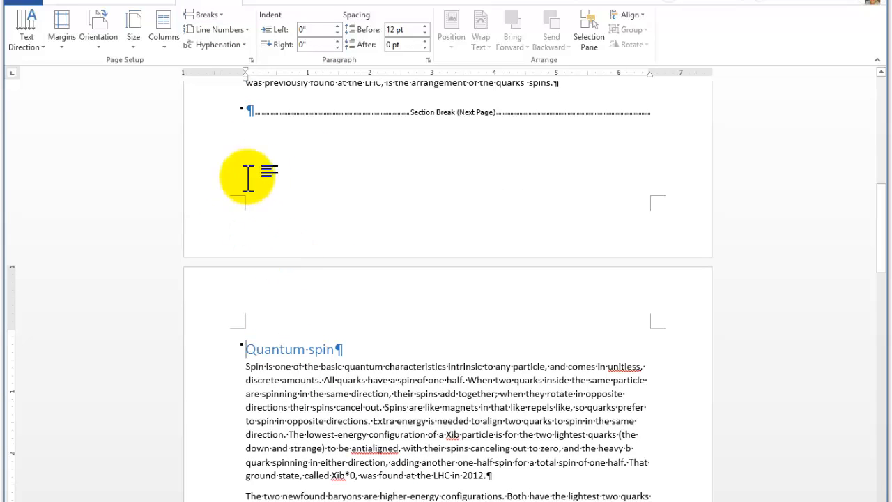
left_click(433, 115)
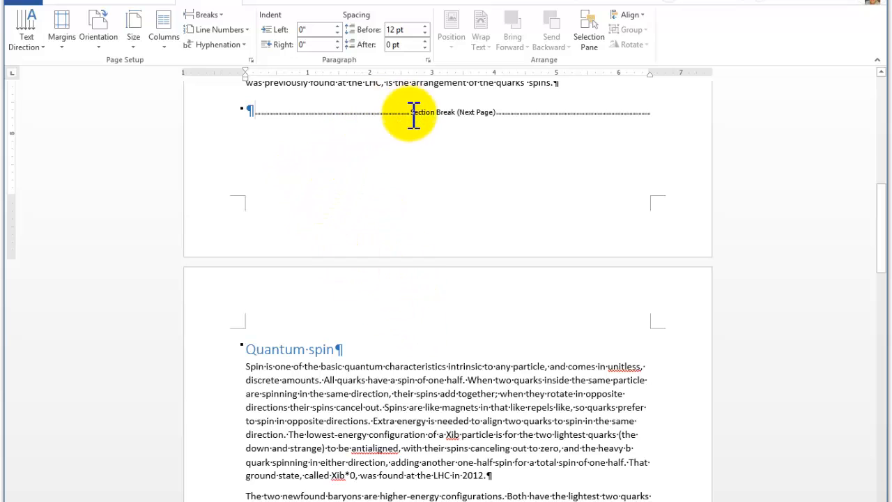
left_click_drag(383, 349, 415, 436)
left_click(380, 340)
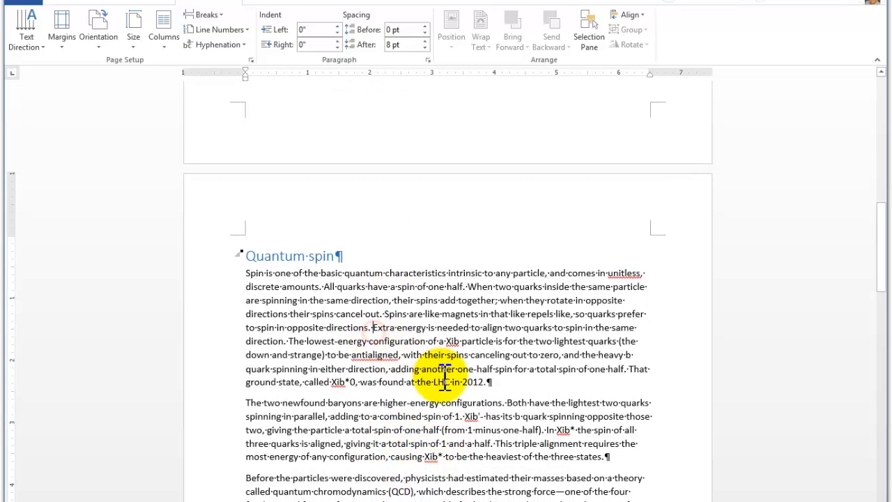
scroll(440, 375, "up", 2)
scroll(444, 376, "up", 2)
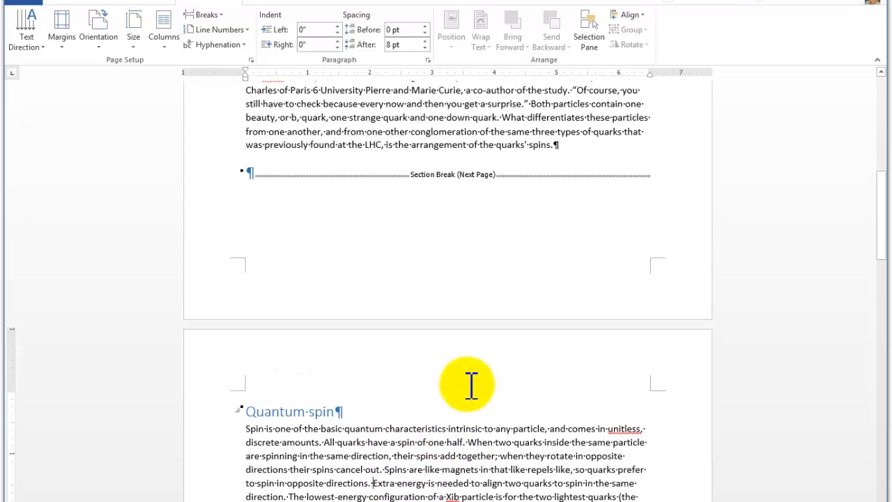
scroll(471, 388, "up", 2)
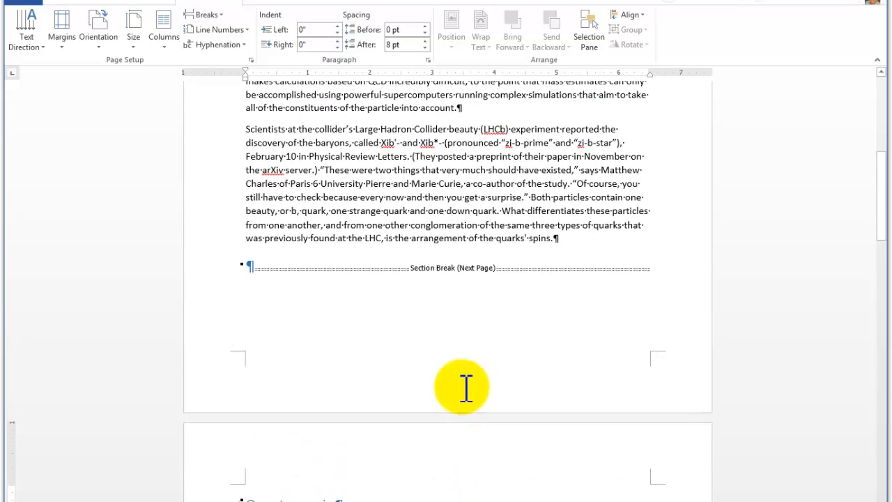
Set the "Quantum spin" section to landscape orientation and compare it with the page before the section break
scroll(465, 389, "down", 5)
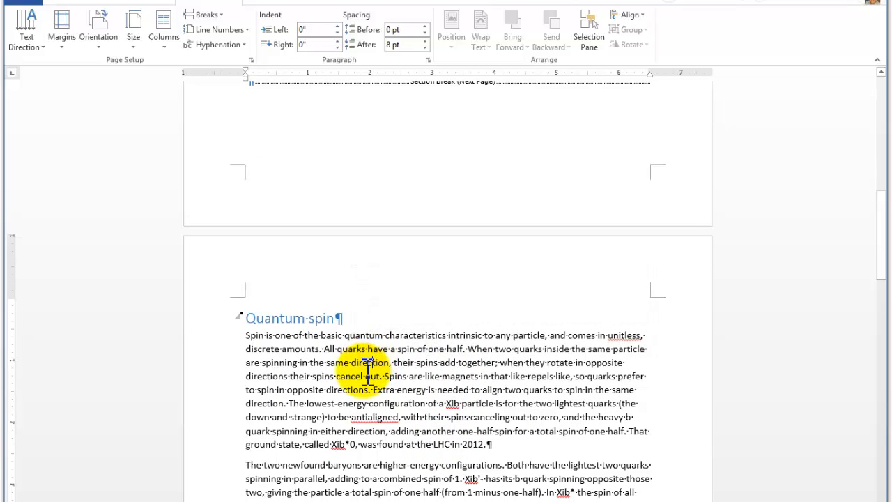
scroll(368, 369, "down", 3)
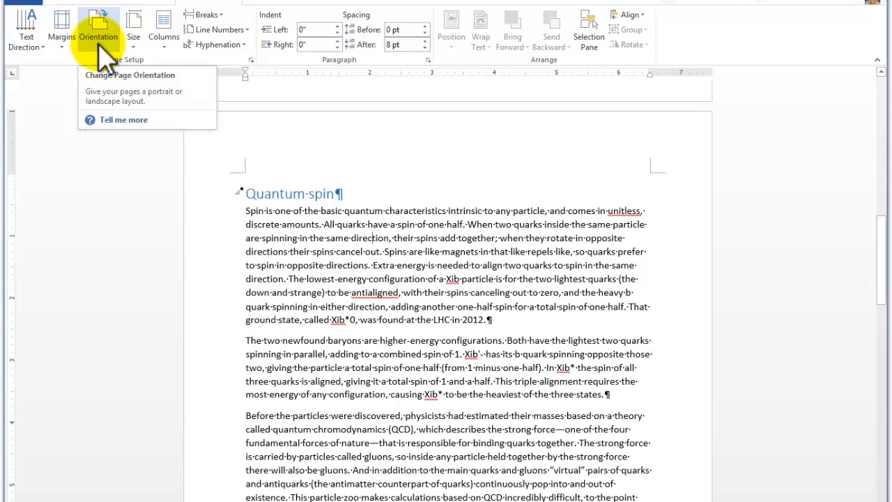
left_click(99, 43)
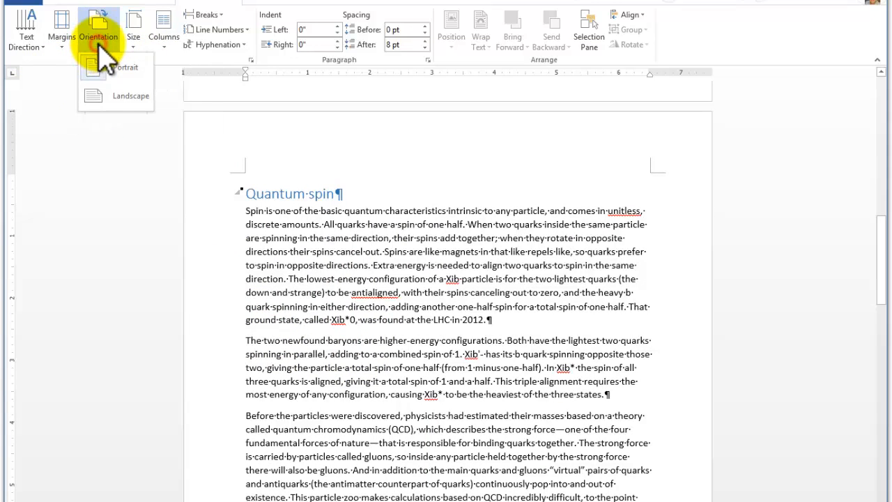
left_click(113, 96)
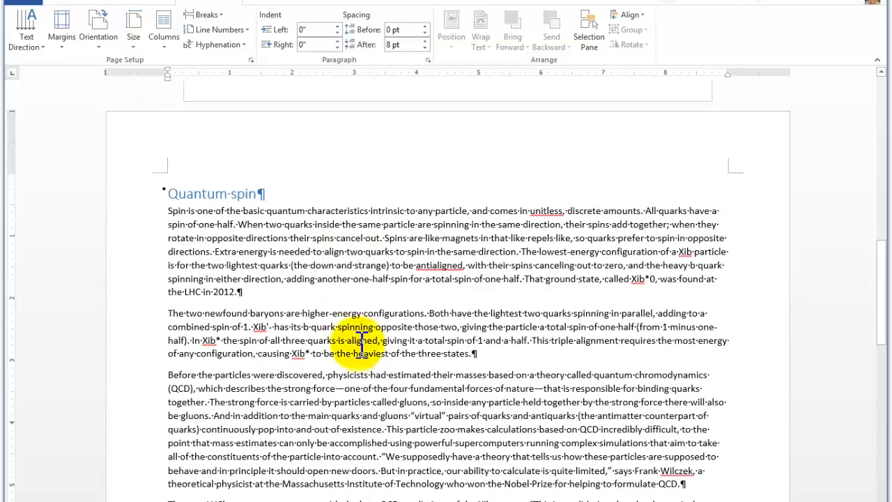
scroll(342, 278, "up", 6)
scroll(344, 275, "up", 4)
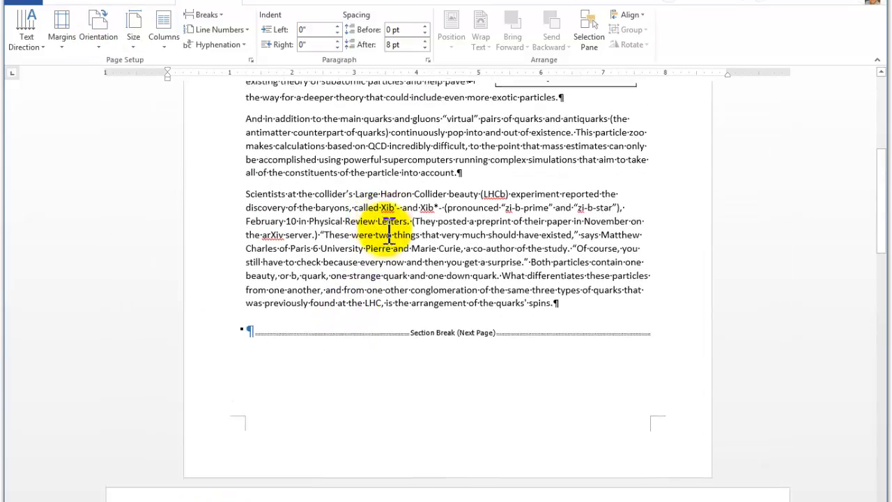
scroll(394, 338, "down", 12)
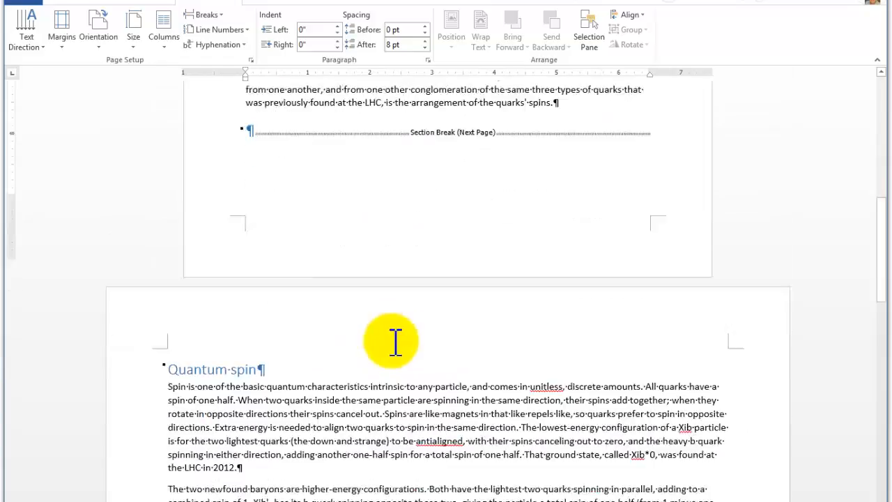
scroll(408, 244, "up", 4)
scroll(424, 173, "up", 2)
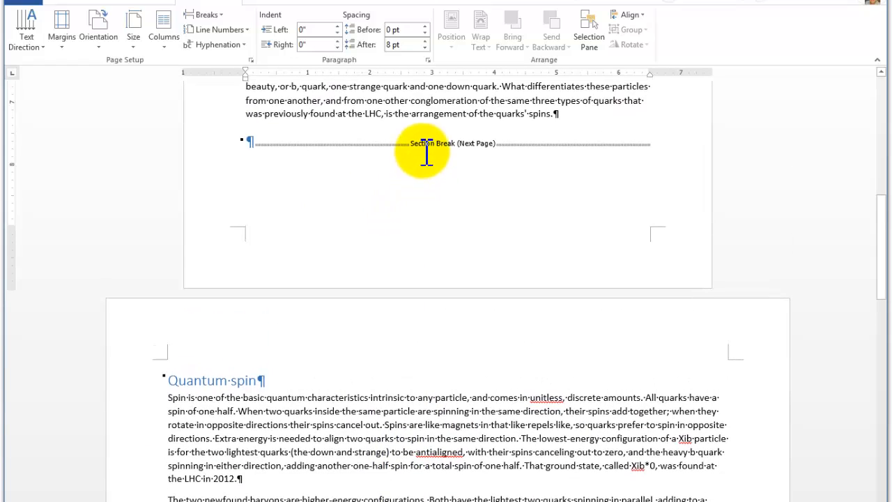
Set the orientation of the "Quantum spin" section back to portrait
left_click(422, 144)
left_click(395, 420)
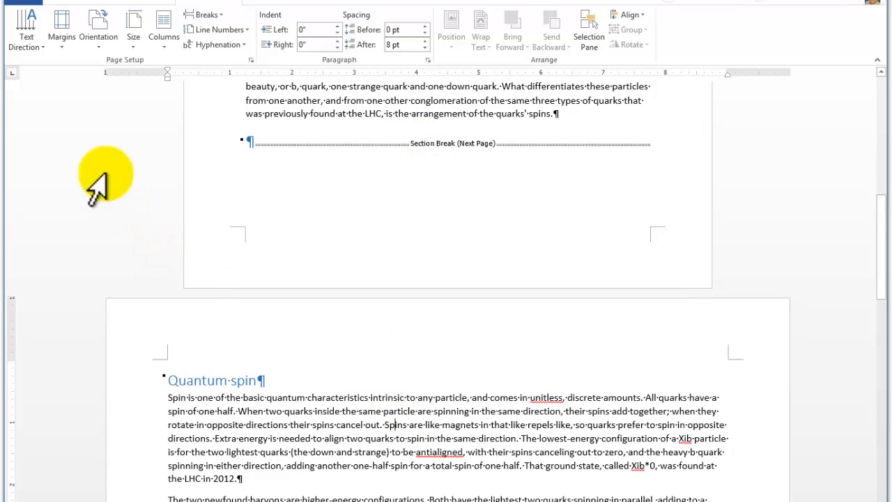
left_click(99, 47)
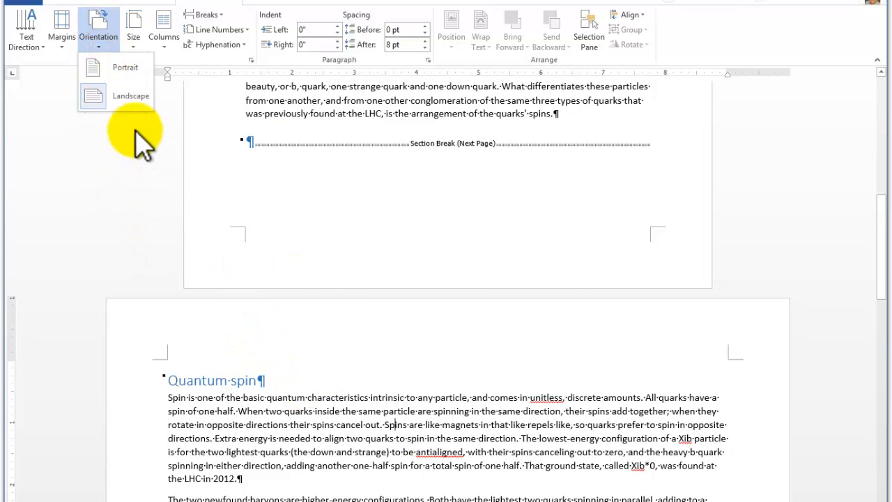
left_click(112, 67)
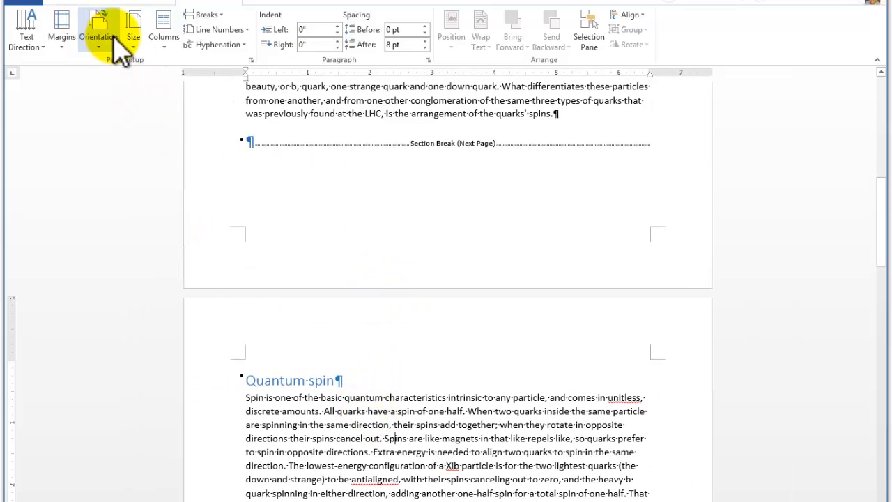
Apply the Wide margins preset to the "Quantum spin" section and compare its text width with the preceding page
left_click(63, 46)
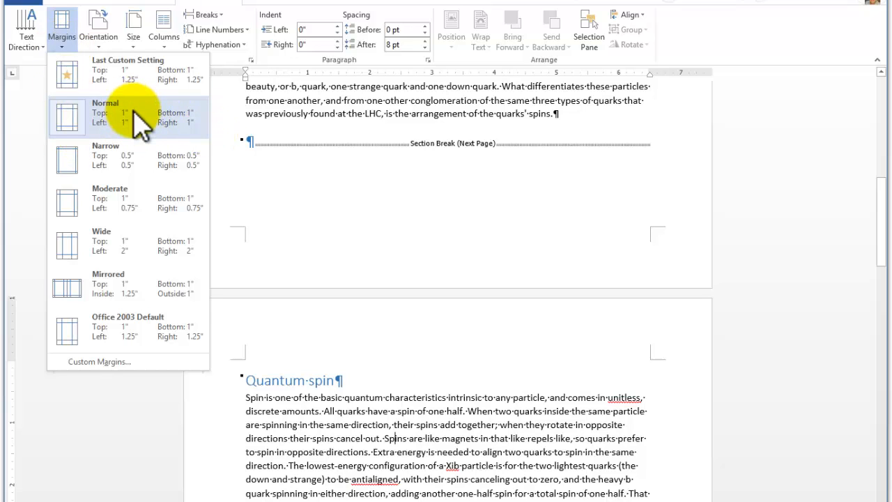
left_click(74, 249)
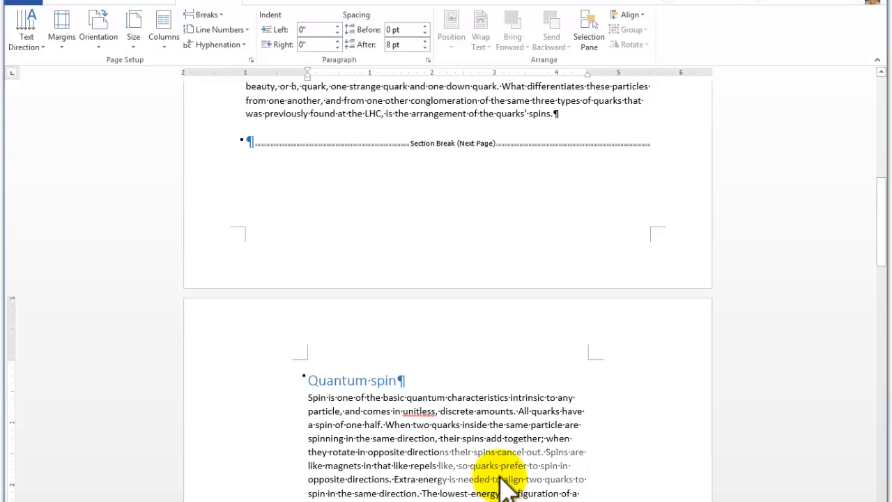
scroll(519, 439, "down", 5)
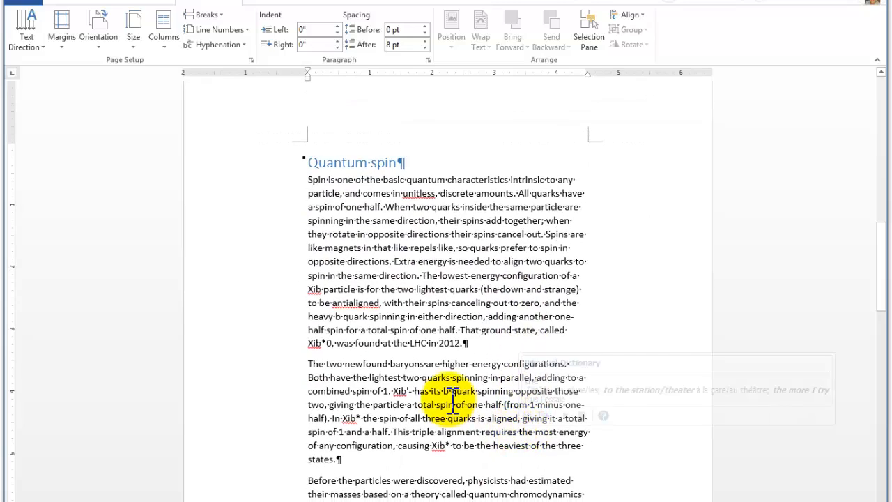
scroll(454, 404, "up", 3)
scroll(454, 403, "up", 3)
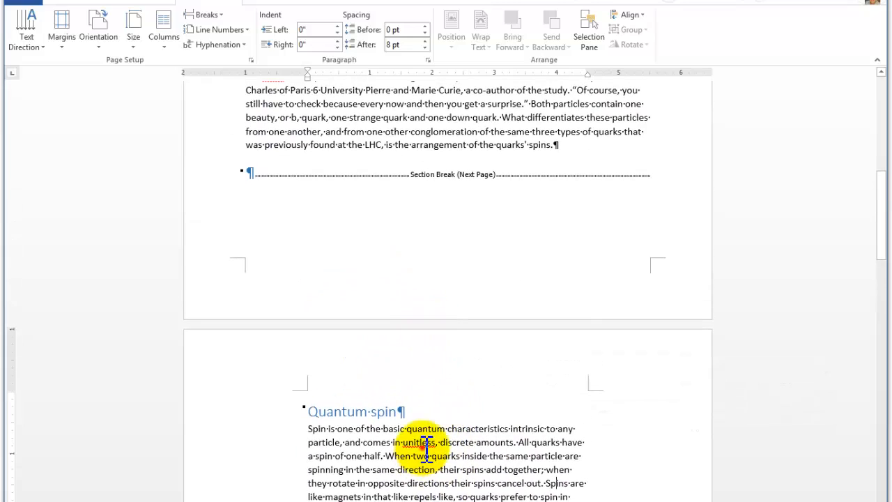
scroll(411, 265, "up", 3)
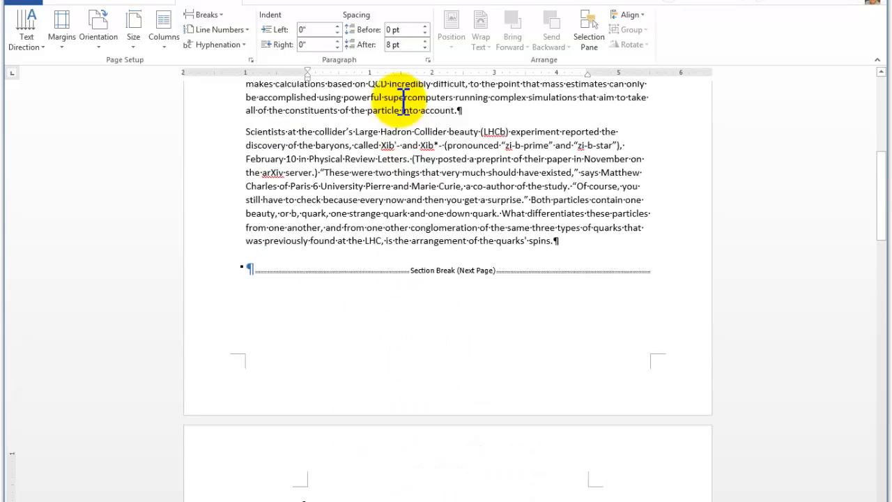
Check the margins of the section before the break, and undo the Wide margins of the "Quantum spin" section
left_click(412, 190)
type("(")
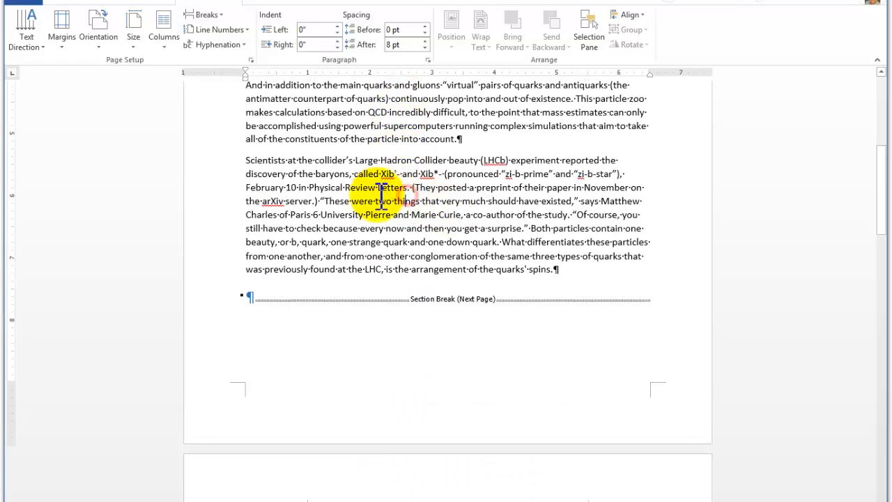
left_click(409, 202)
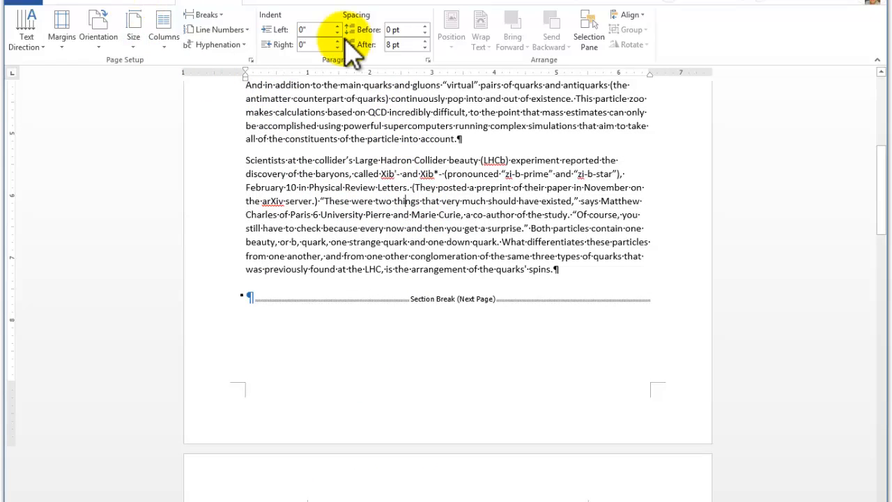
scroll(480, 332, "down", 3)
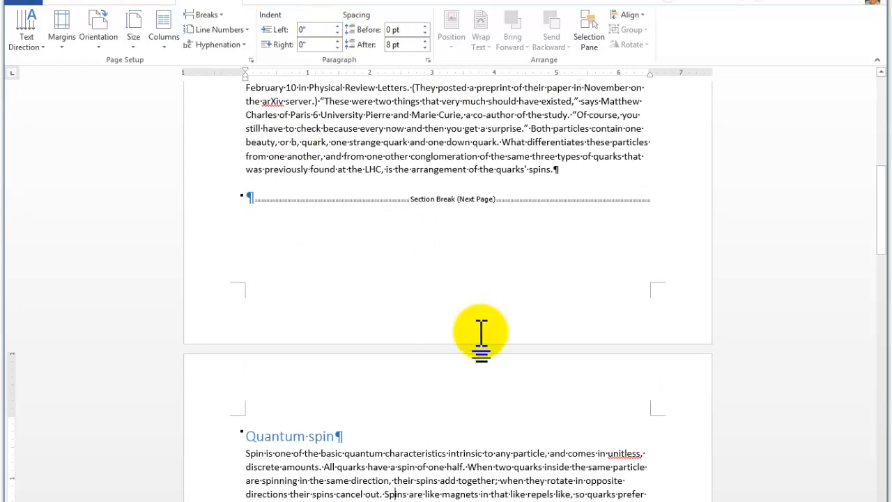
Review the available section break types, from Next Page and Continuous to Even Page and Odd Page
left_click(213, 14)
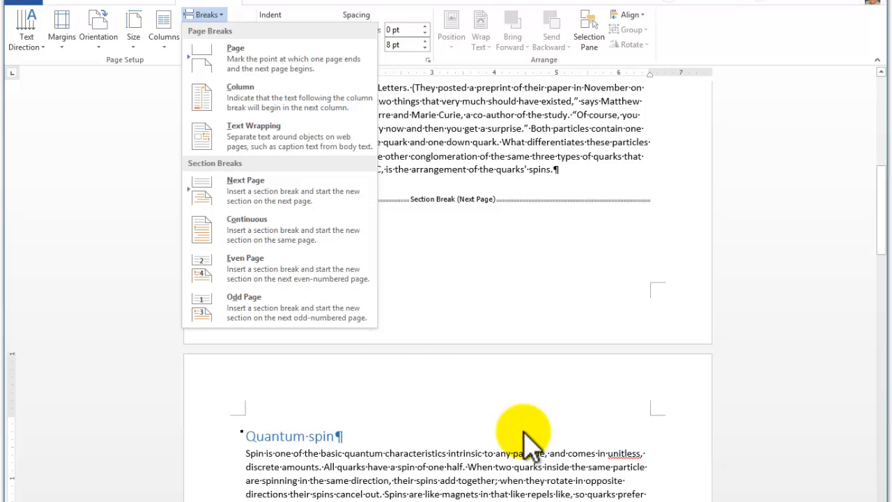
left_click(478, 439)
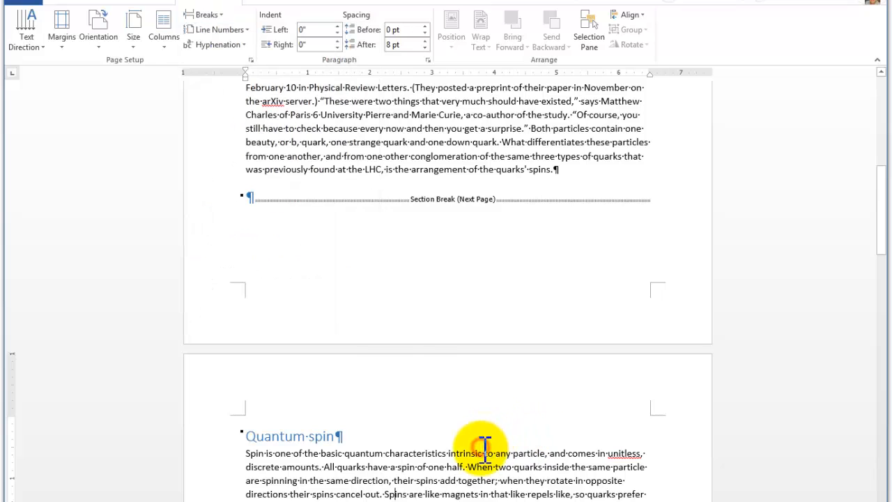
left_click(206, 13)
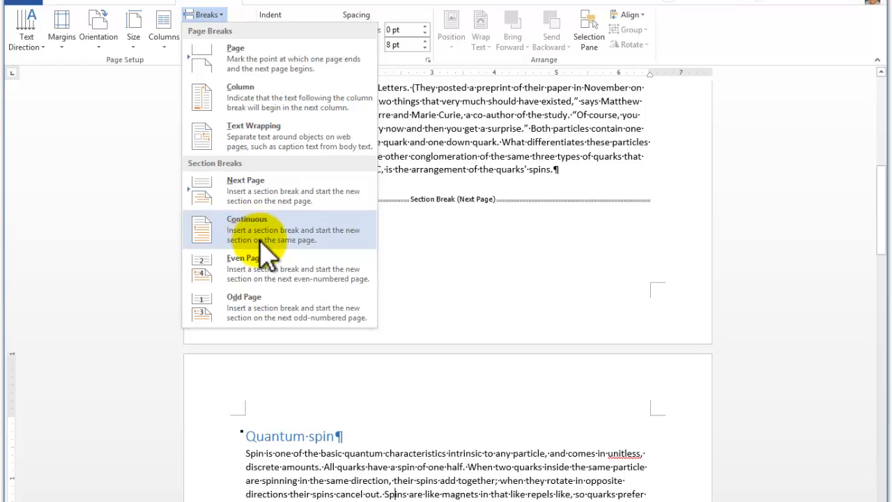
left_click(385, 480)
Insert a Continuous section break directly before the paragraph starting "The two newfound baryons"
scroll(382, 476, "down", 3)
scroll(383, 474, "down", 2)
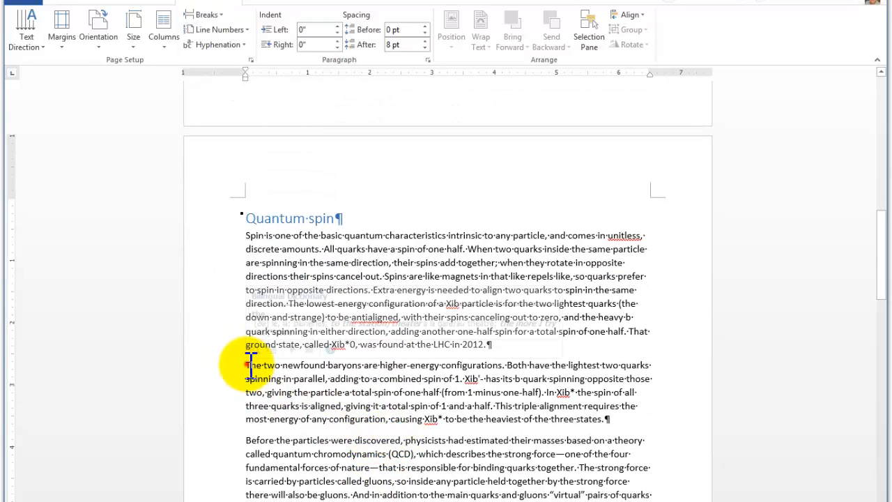
left_click_drag(243, 368, 523, 404)
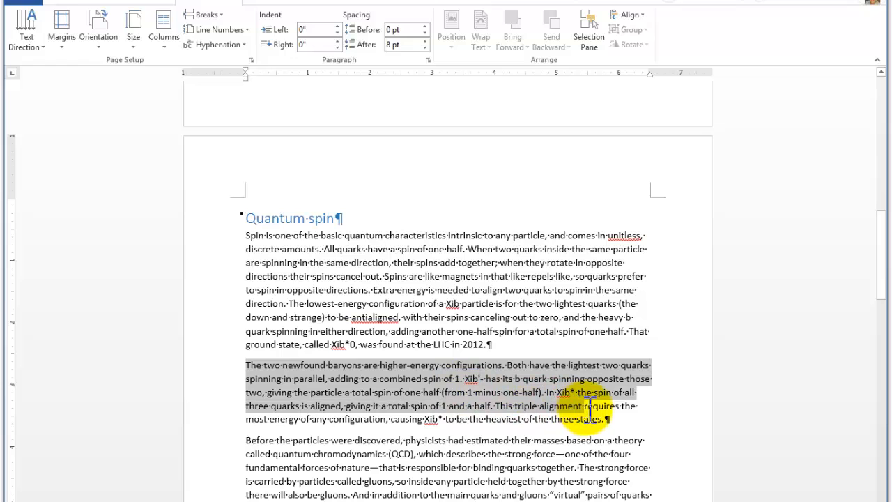
left_click_drag(609, 418, 609, 419)
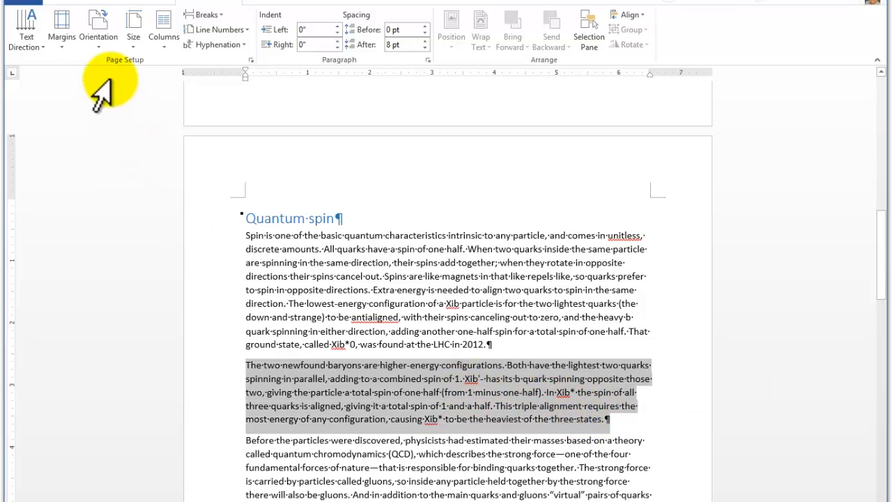
left_click(247, 366)
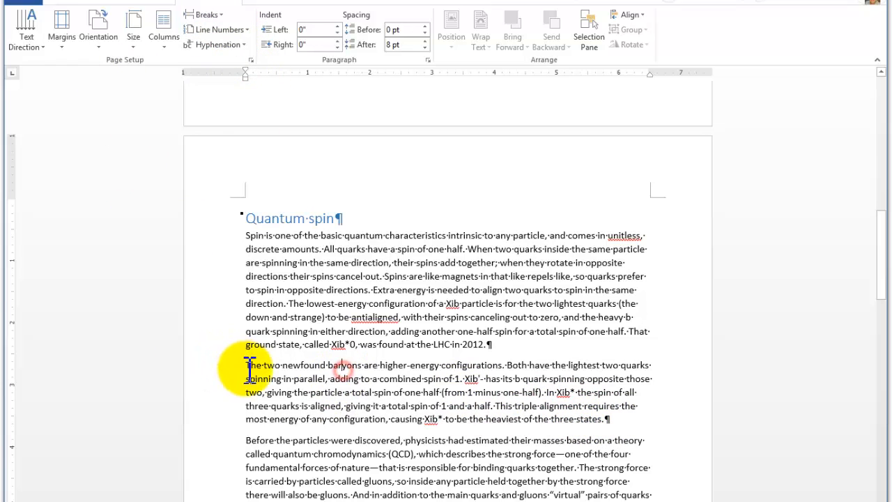
left_click(220, 15)
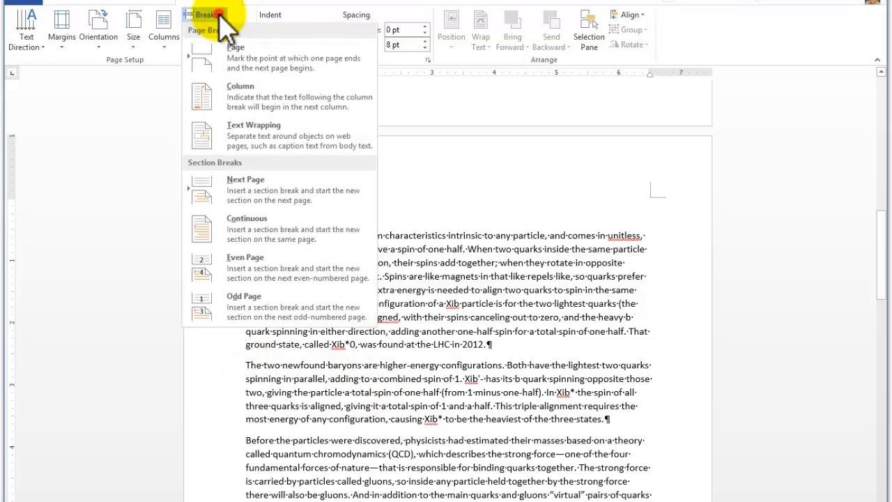
left_click(261, 223)
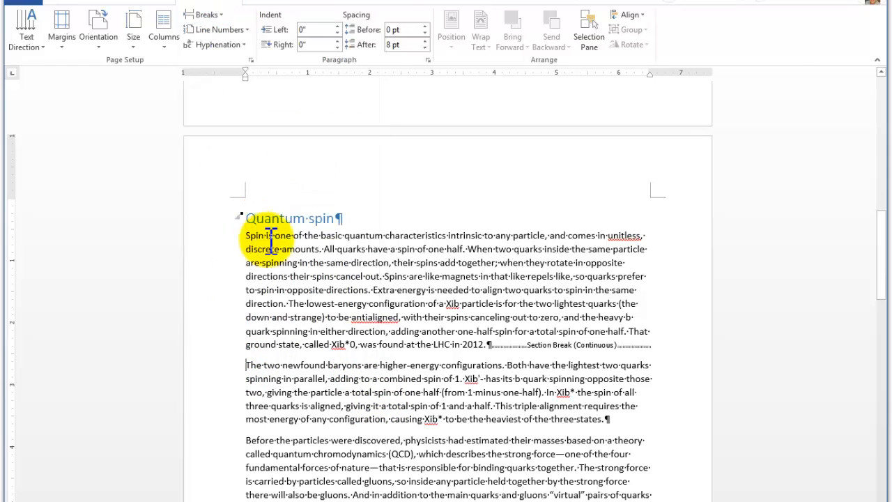
scroll(440, 400, "down", 1)
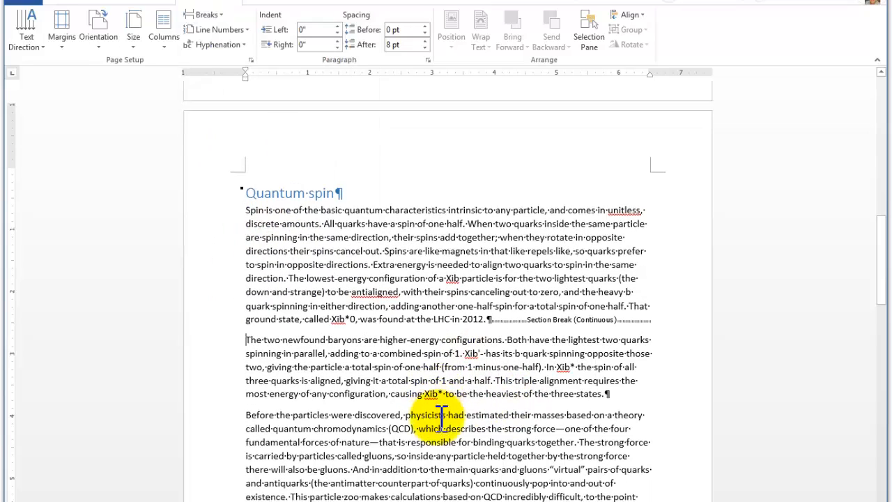
scroll(636, 406, "up", 1)
scroll(631, 383, "up", 1)
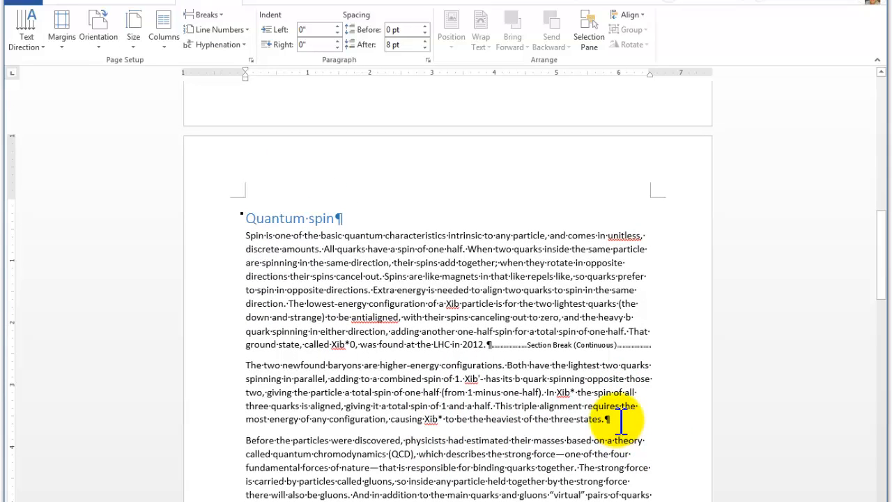
Insert a Continuous section break at the end of the paragraph starting "The two newfound baryons"
left_click(619, 418)
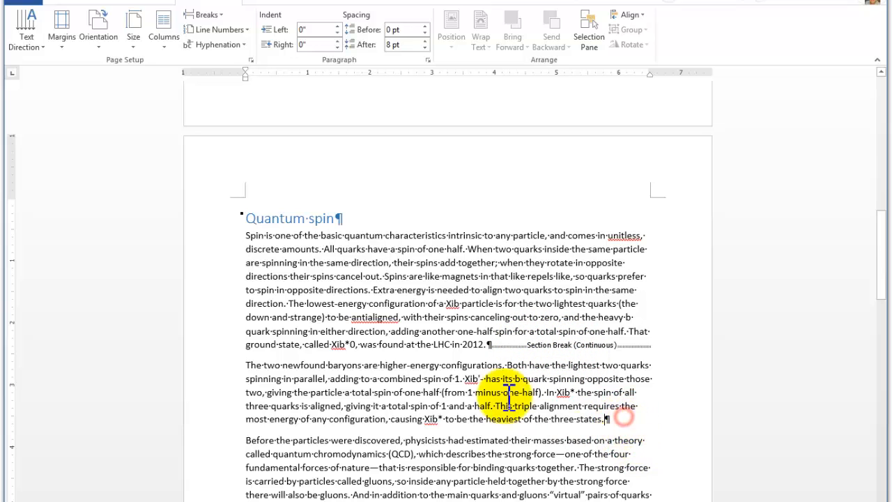
left_click(223, 14)
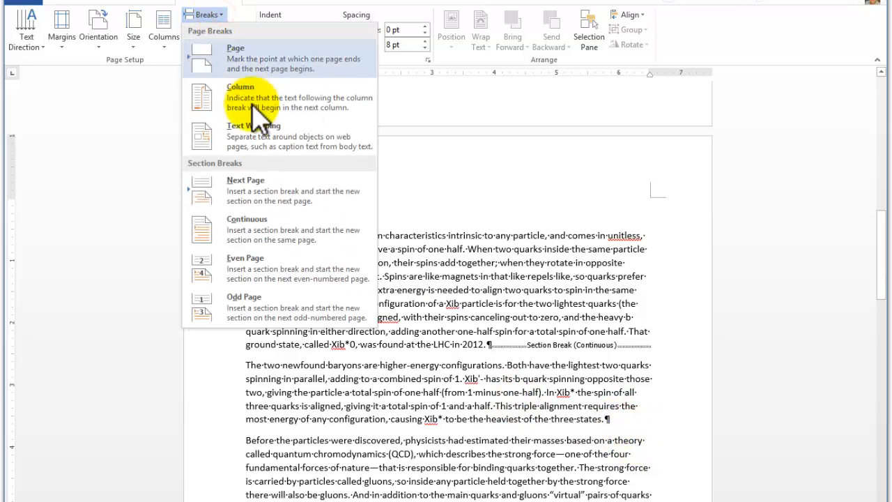
left_click(263, 237)
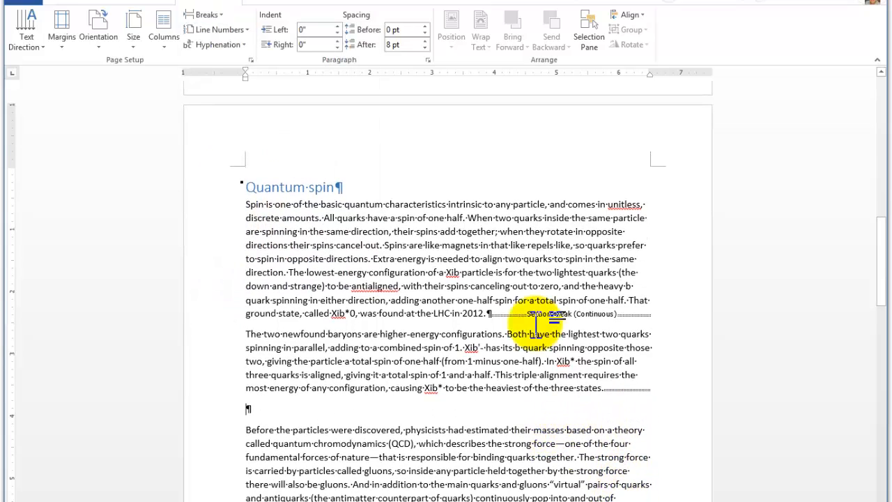
left_click_drag(601, 388, 245, 333)
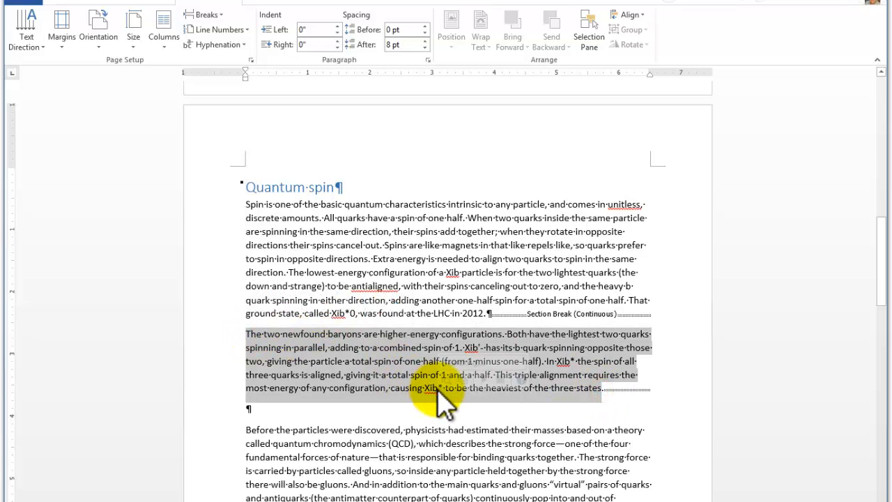
left_click(415, 246)
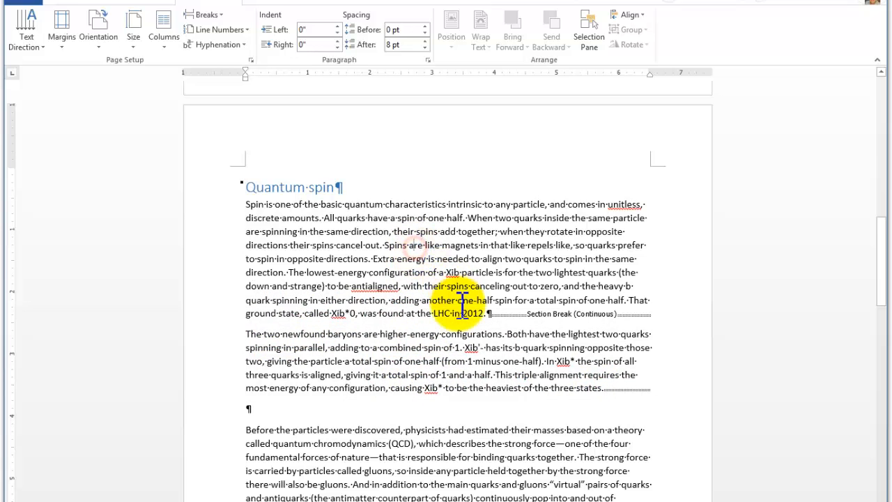
Apply the Wide margins preset to the section holding only the "The two newfound baryons" paragraph
scroll(462, 307, "down", 2)
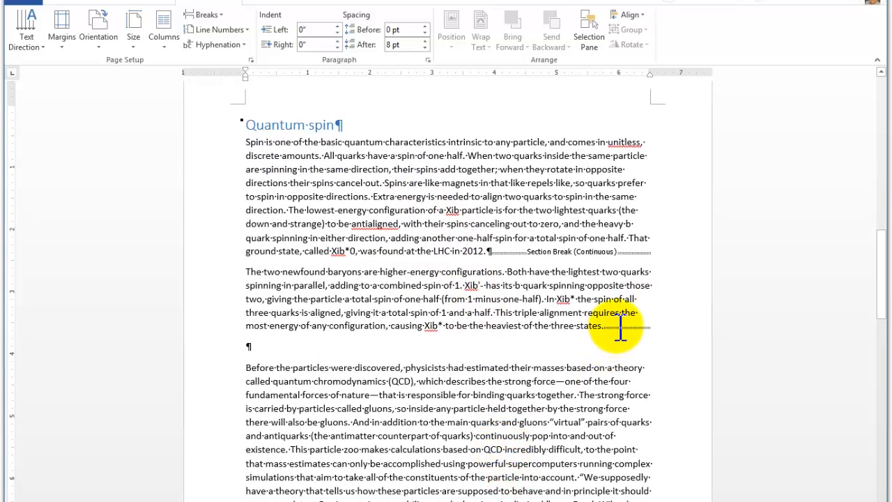
left_click_drag(620, 327, 246, 273)
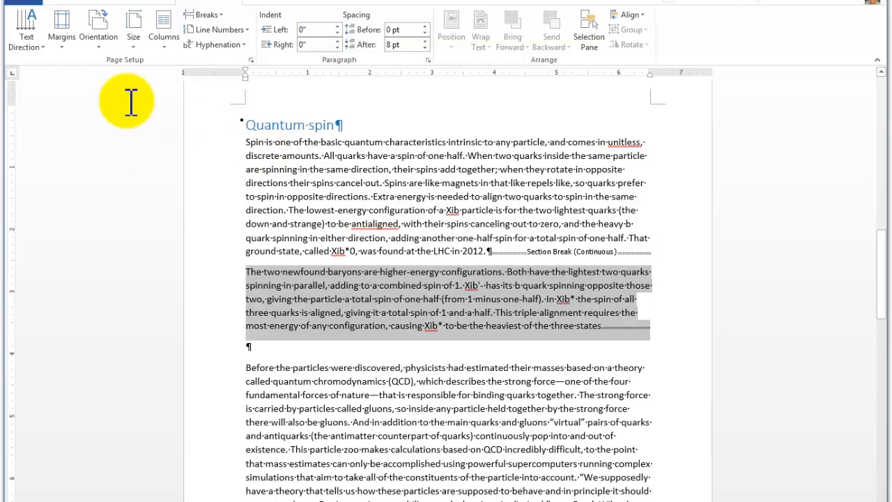
left_click(61, 43)
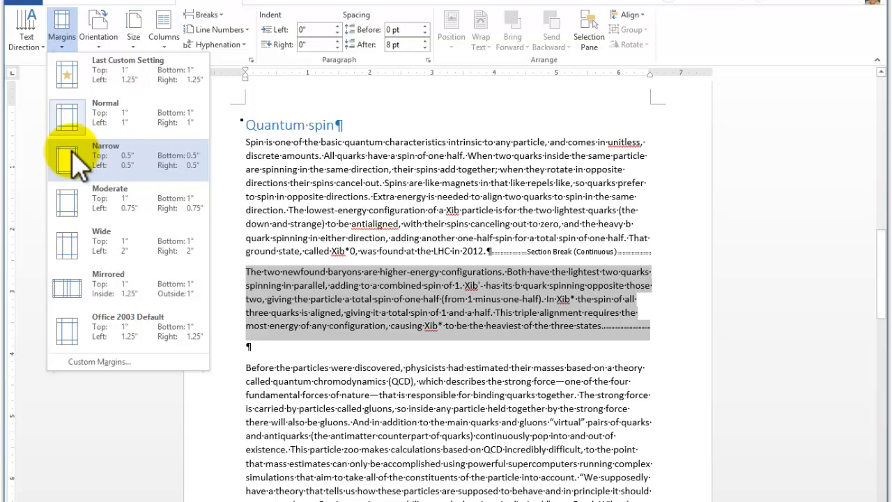
left_click(67, 248)
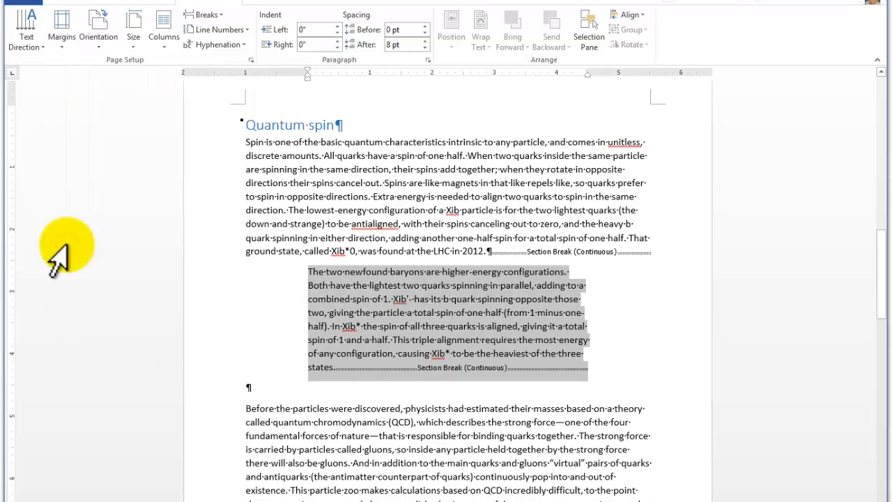
Examine the narrowed baryons paragraph and the Continuous section breaks enclosing it, comparing its margins with the surrounding text
left_click(426, 312)
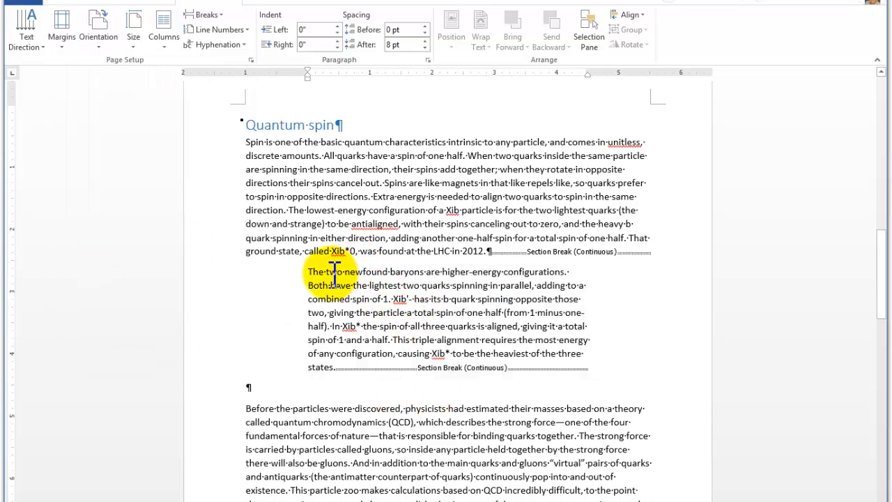
left_click_drag(322, 272, 480, 364)
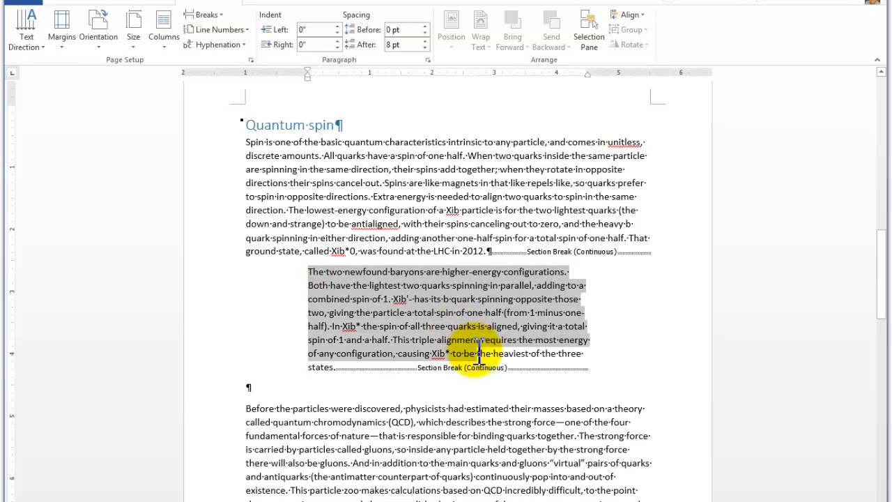
left_click(534, 252)
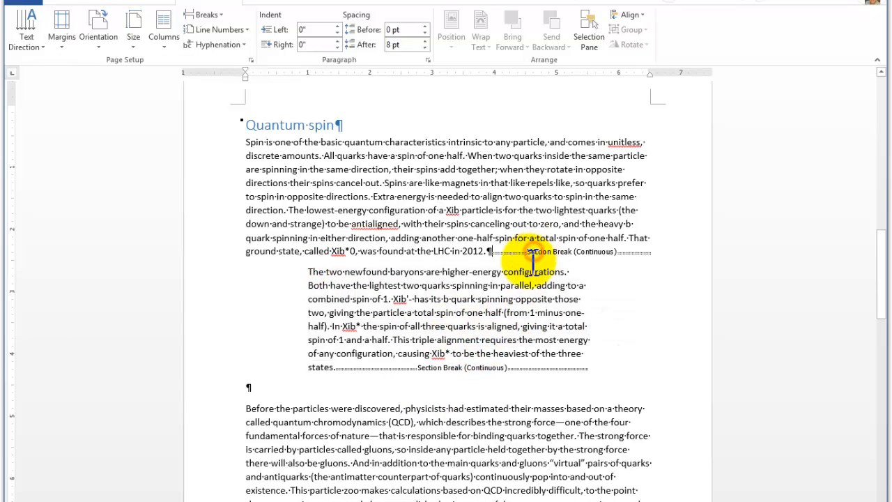
left_click(463, 373)
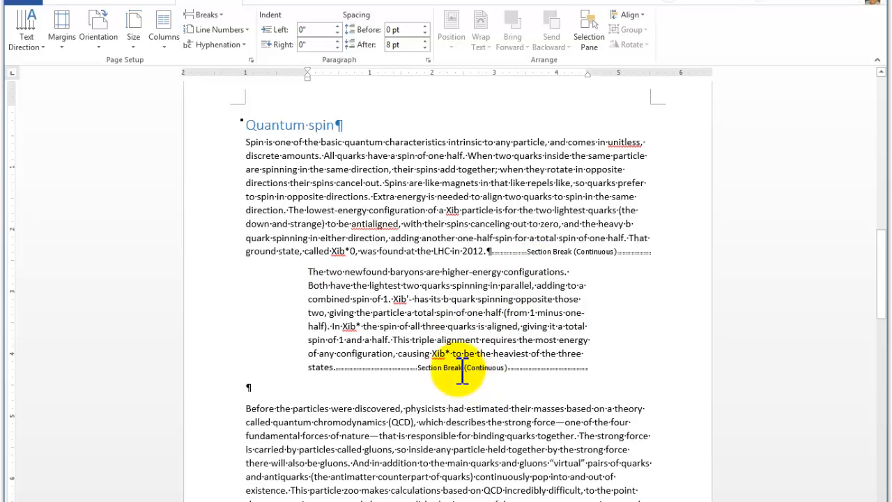
left_click(324, 272)
key("shift+Down")
key("shift+Down")
key("shift+Down")
key("shift+Down")
key("shift+Down")
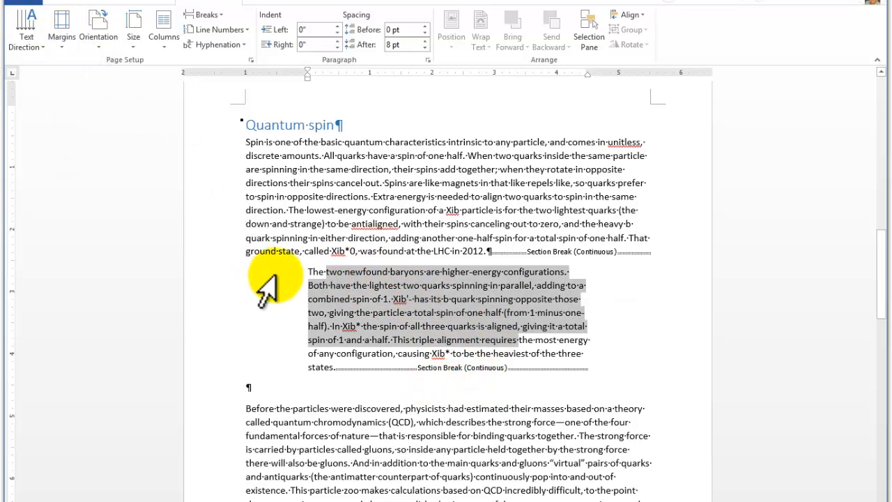
scroll(361, 296, "down", 2)
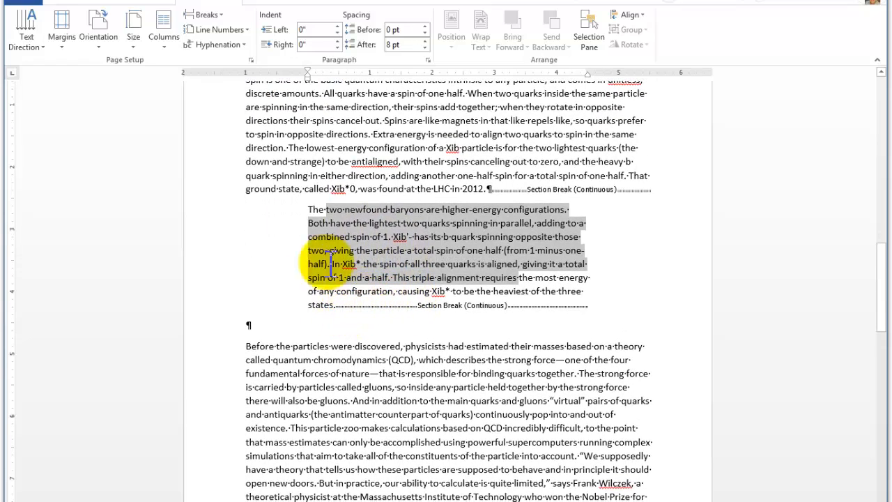
Review the Continuous, Even Page and Odd Page section break types without inserting one
left_click(220, 16)
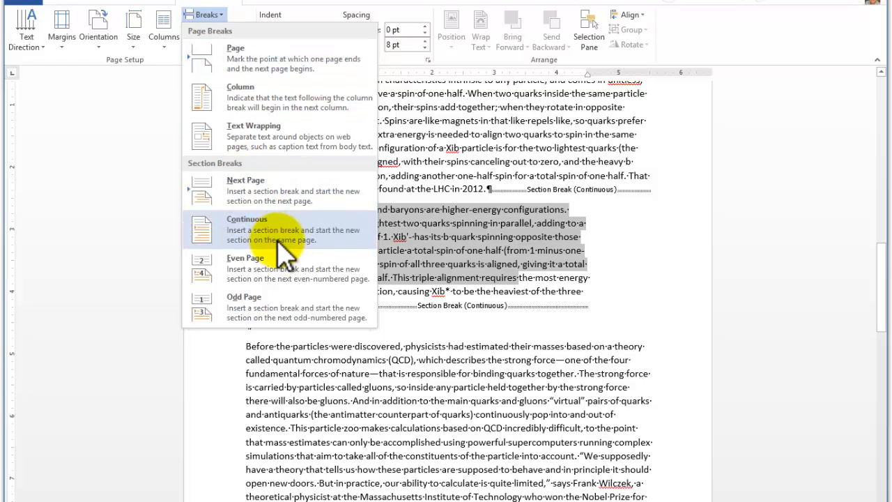
key("Escape")
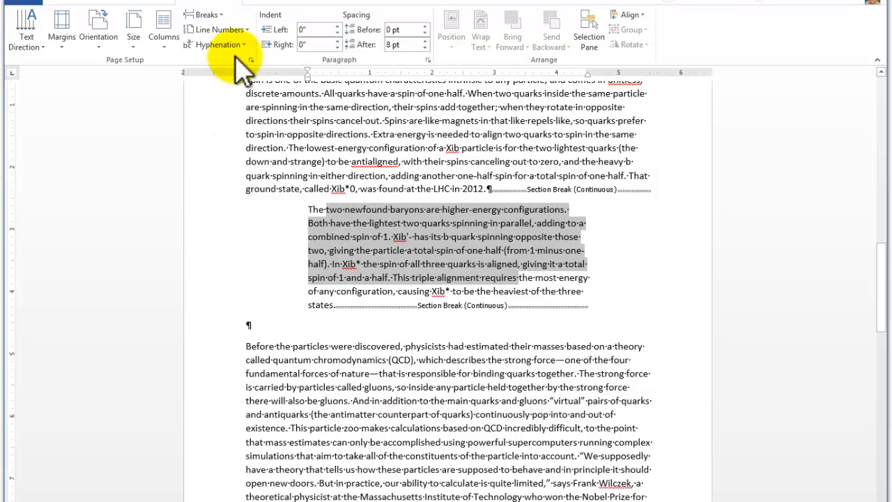
left_click(207, 15)
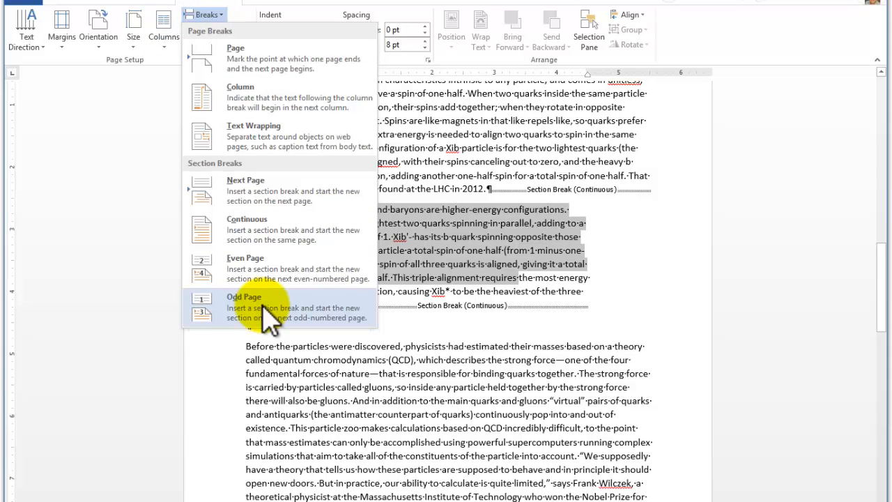
key("Escape")
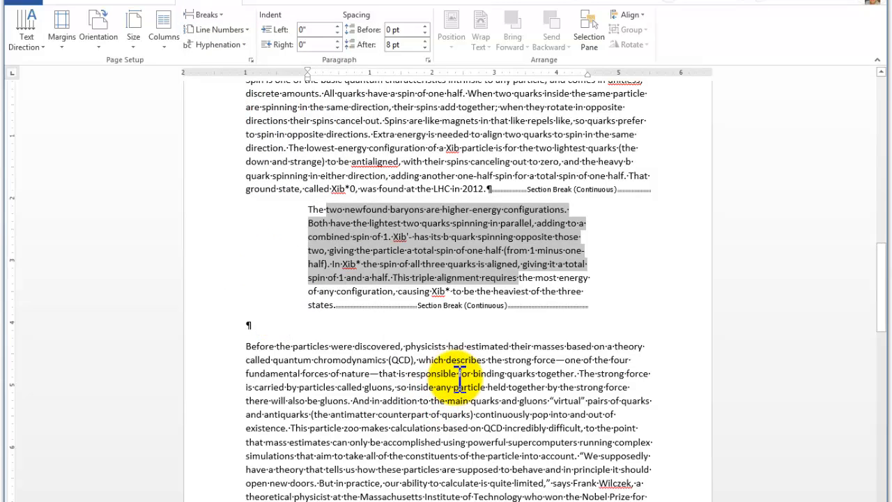
Delete the Next Page section break before the "Quantum spin" heading, together with its empty paragraph mark
scroll(467, 244, "up", 15)
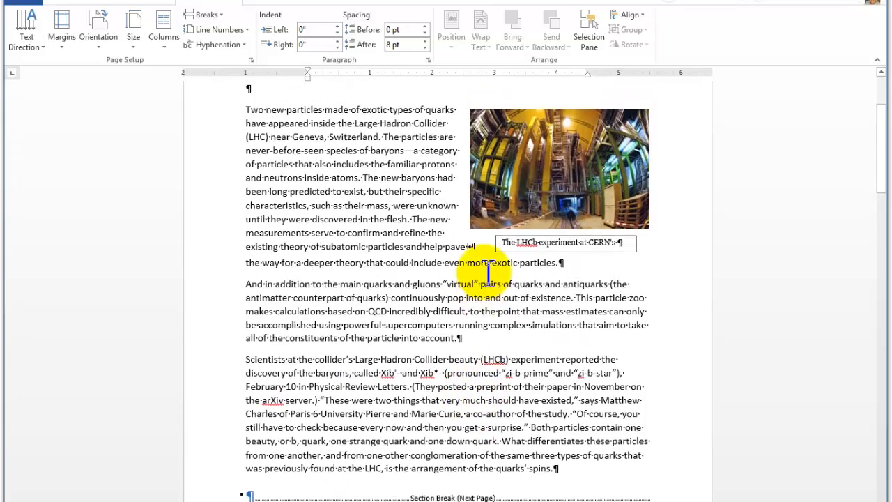
scroll(495, 293, "down", 3)
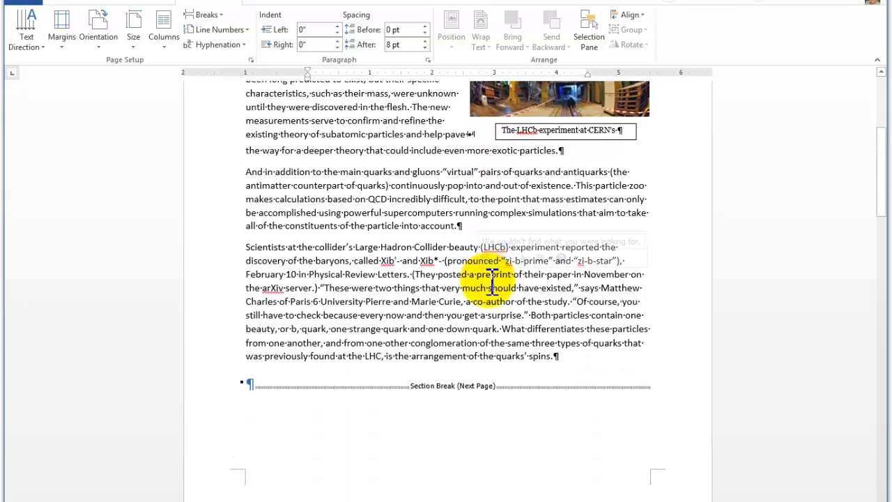
scroll(491, 282, "down", 2)
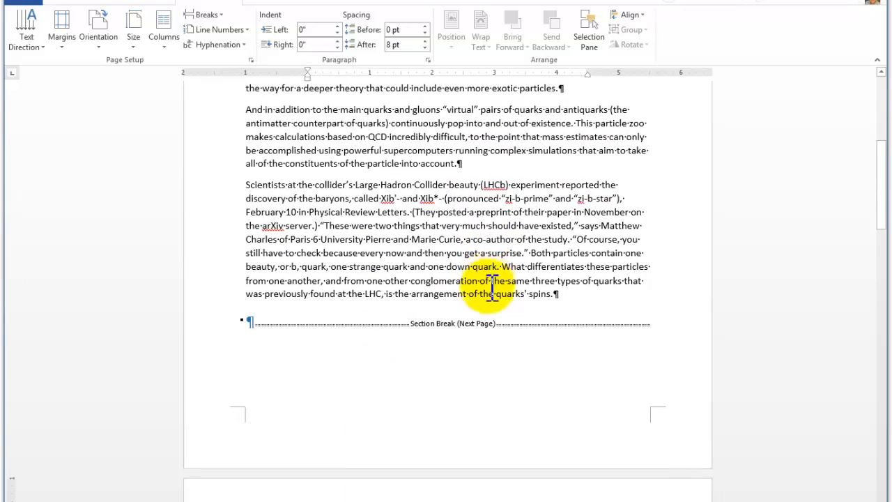
left_click(479, 327)
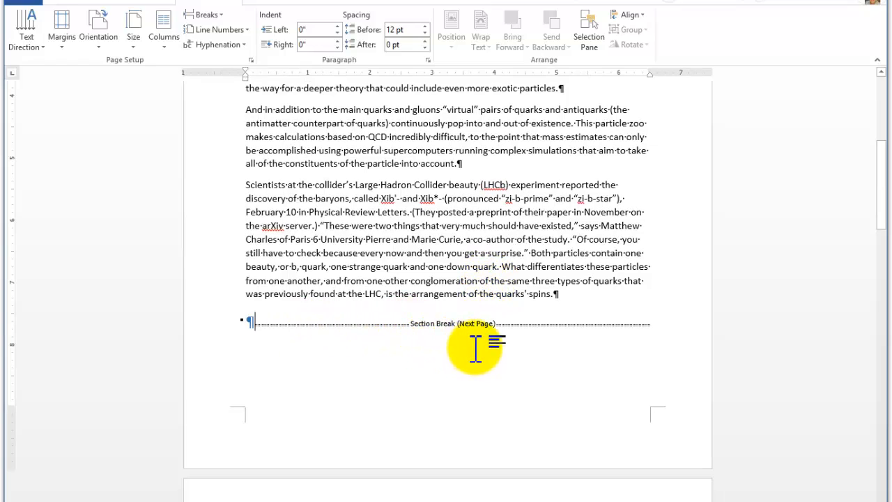
key("BackSpace")
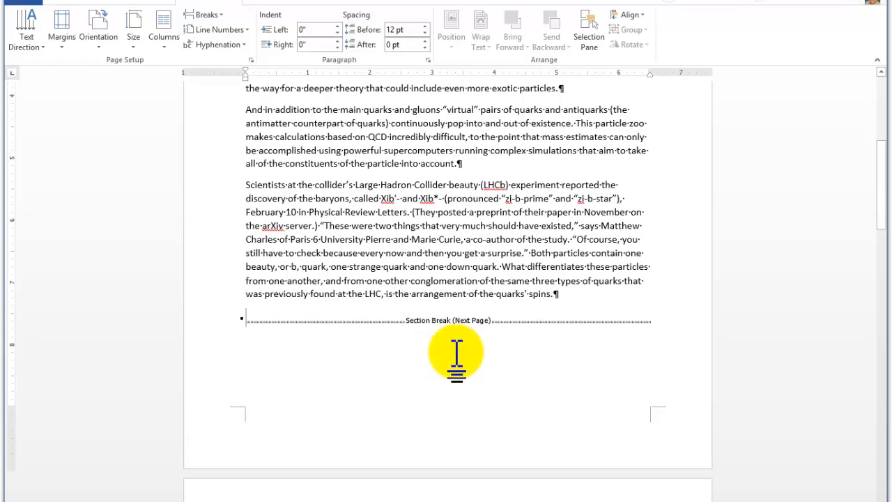
key("Delete")
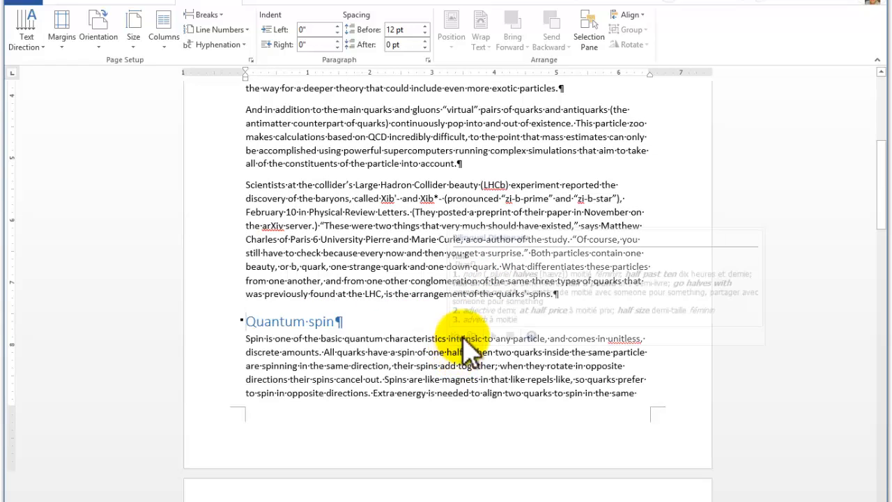
Delete the Continuous section break following the sentence ending "was found at the LHC in 2012."
scroll(418, 212, "up", 3)
scroll(464, 374, "down", 6)
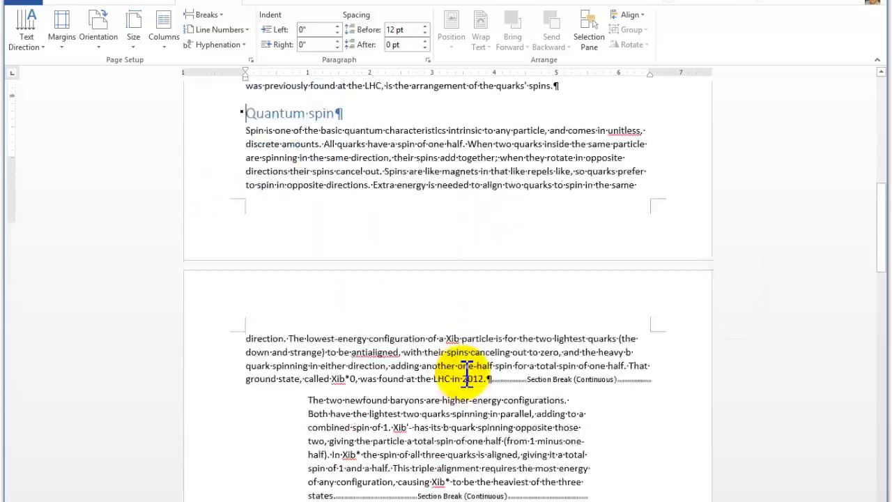
left_click(519, 307)
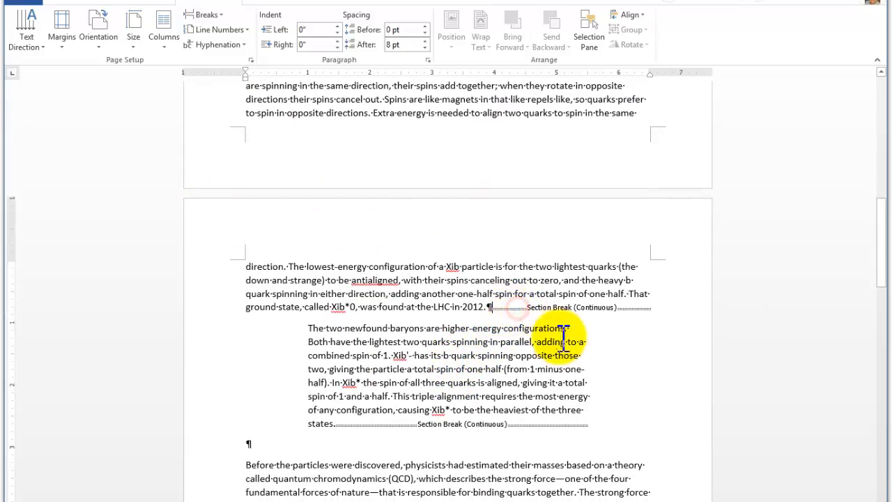
key("Delete")
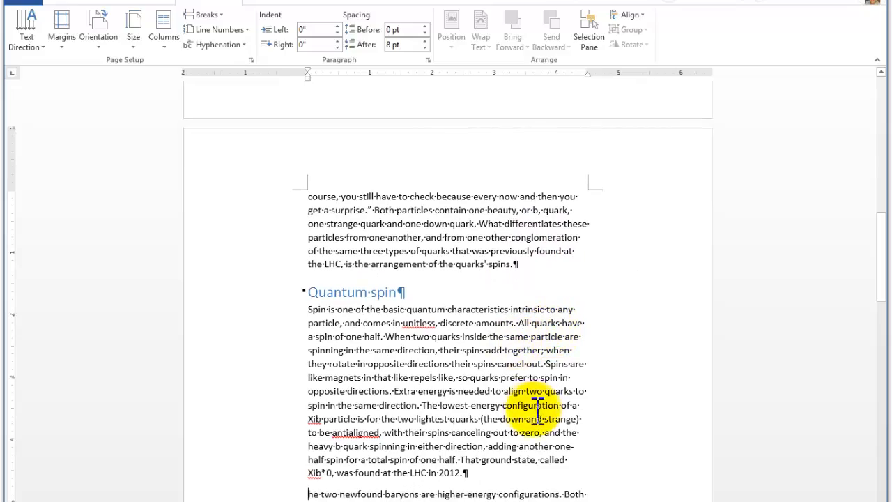
Check the margins across the merged section, and remove the remaining Continuous section break after "the heaviest of the three states"
scroll(526, 383, "up", 8)
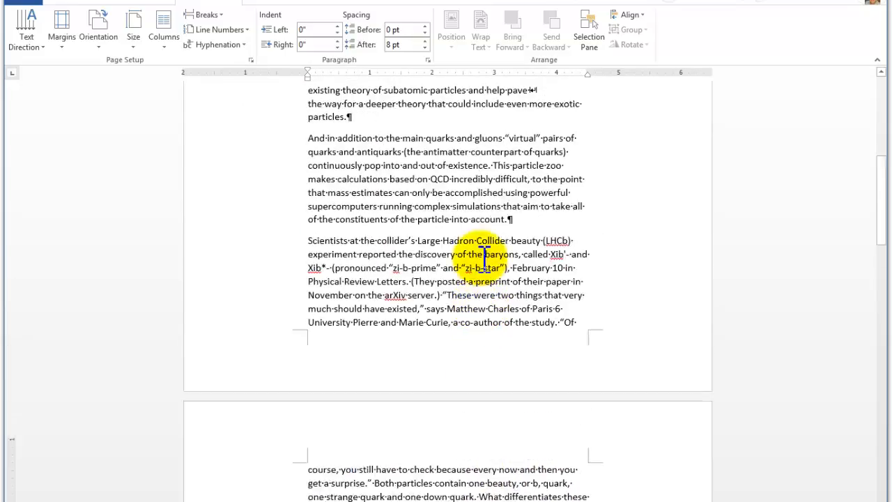
scroll(486, 318, "down", 8)
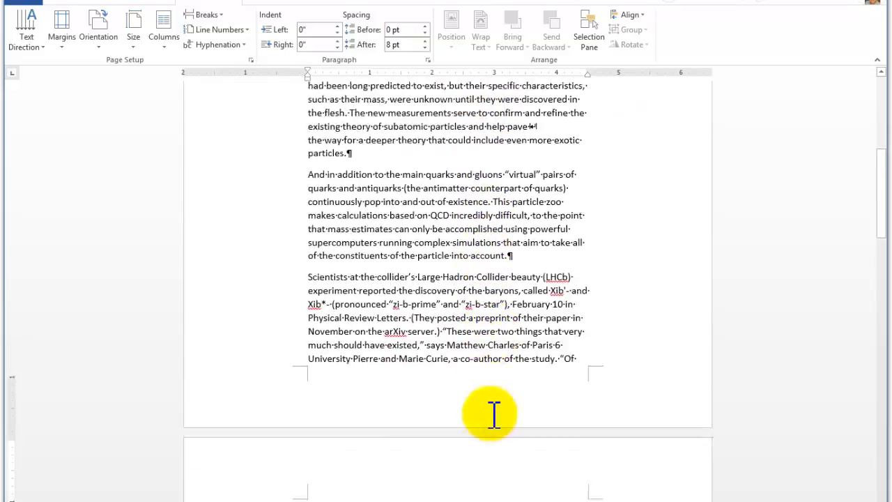
scroll(502, 418, "down", 6)
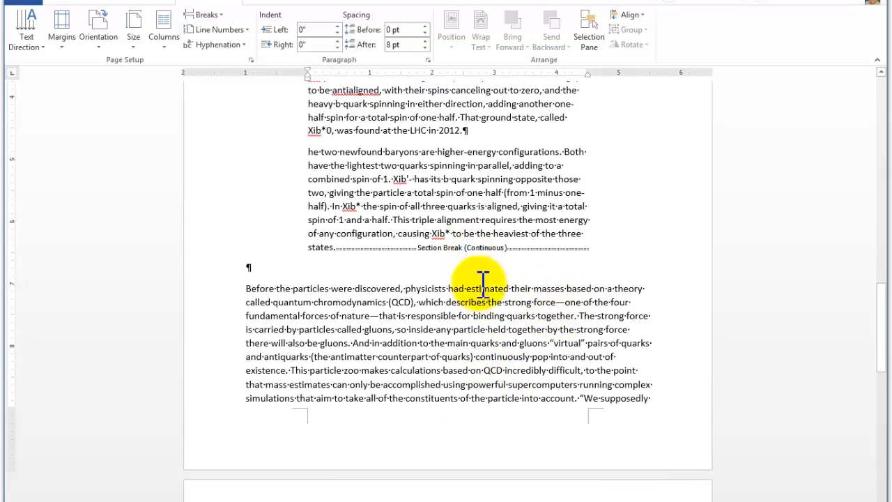
key("ctrl+z")
Look through the whole article to check its margins and text flow without the section breaks
scroll(548, 414, "up", 10)
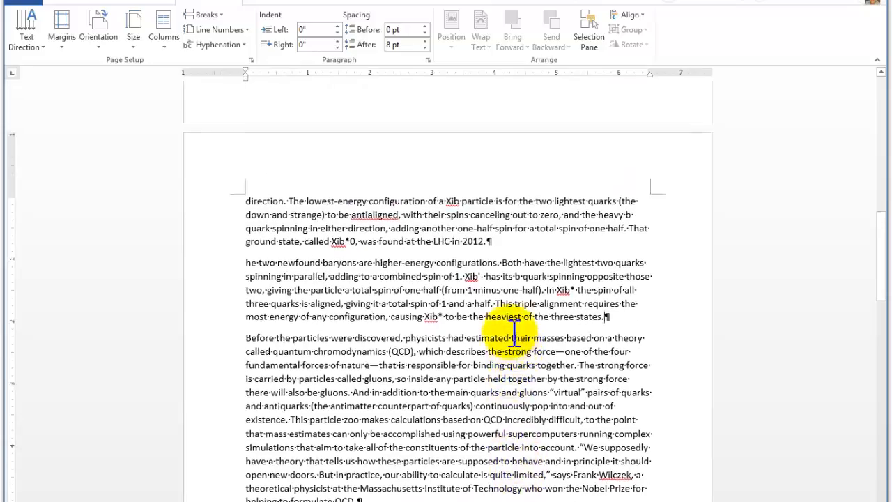
scroll(508, 309, "up", 8)
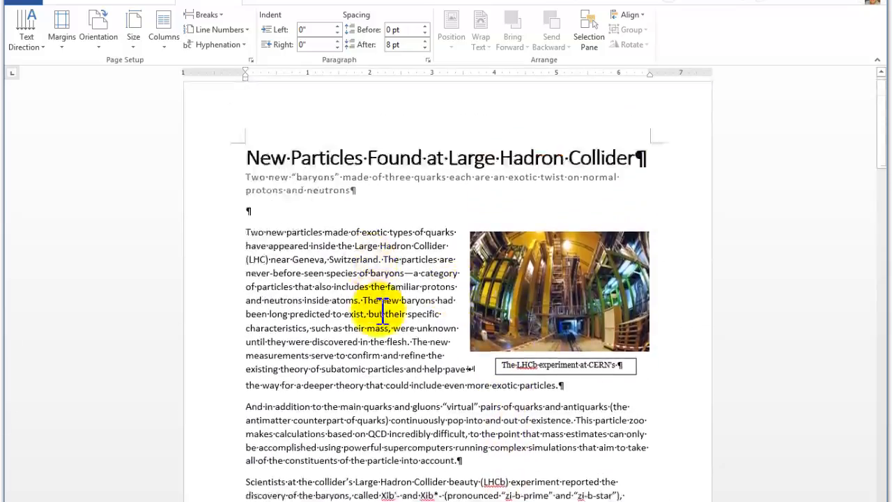
scroll(388, 299, "down", 8)
scroll(392, 322, "down", 9)
scroll(397, 317, "up", 5)
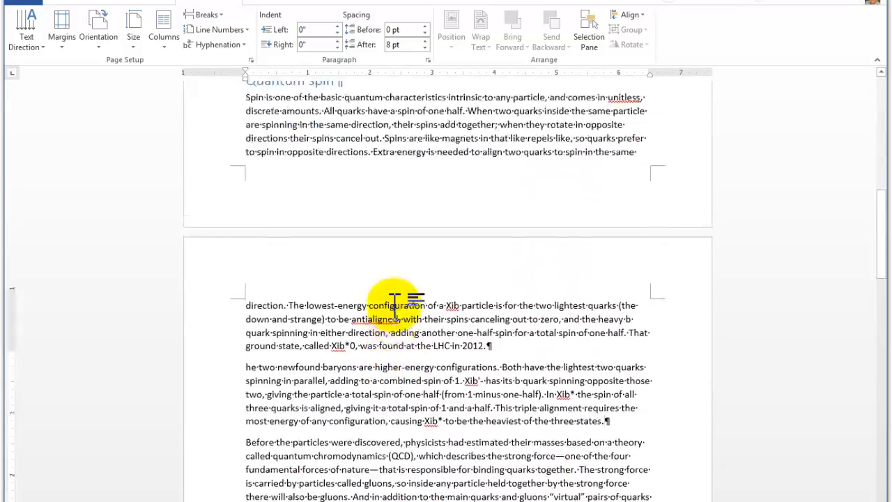
scroll(402, 307, "down", 1)
scroll(402, 307, "down", 11)
scroll(400, 308, "up", 7)
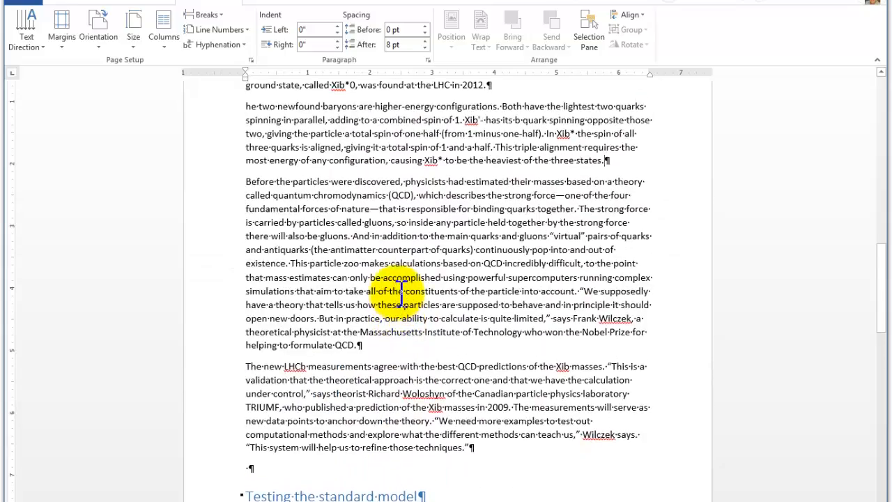
Review the Even Page and Odd Page section break options with the insertion point placed before the article title
scroll(402, 290, "up", 12)
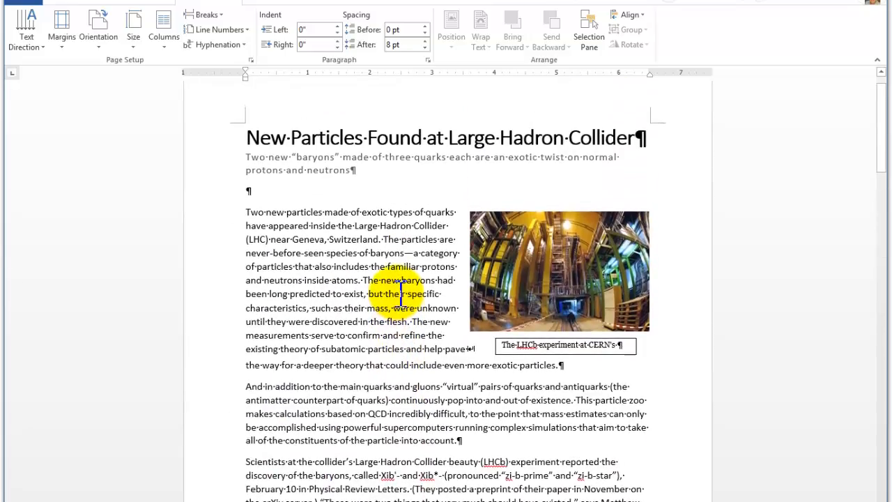
scroll(402, 295, "up", 1)
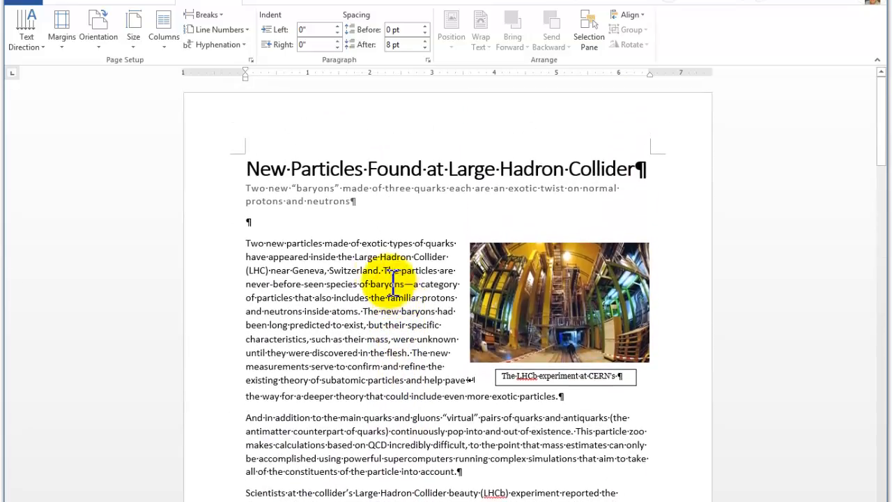
left_click(248, 169)
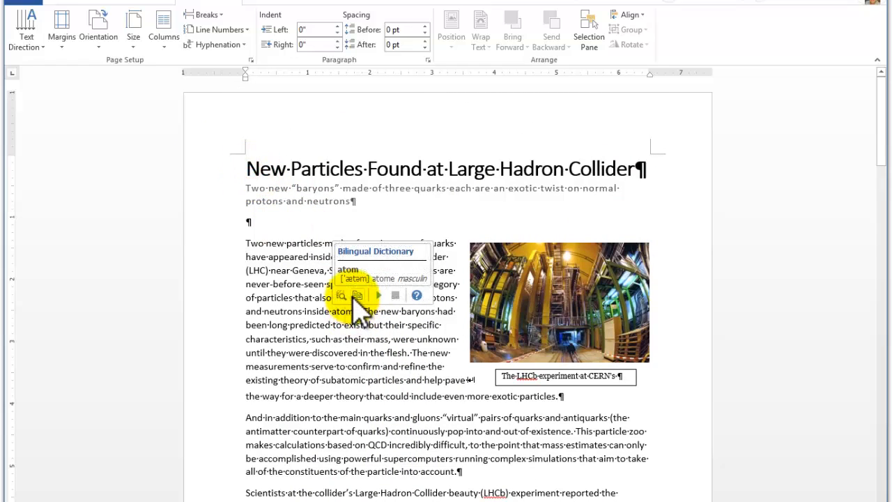
left_click(220, 16)
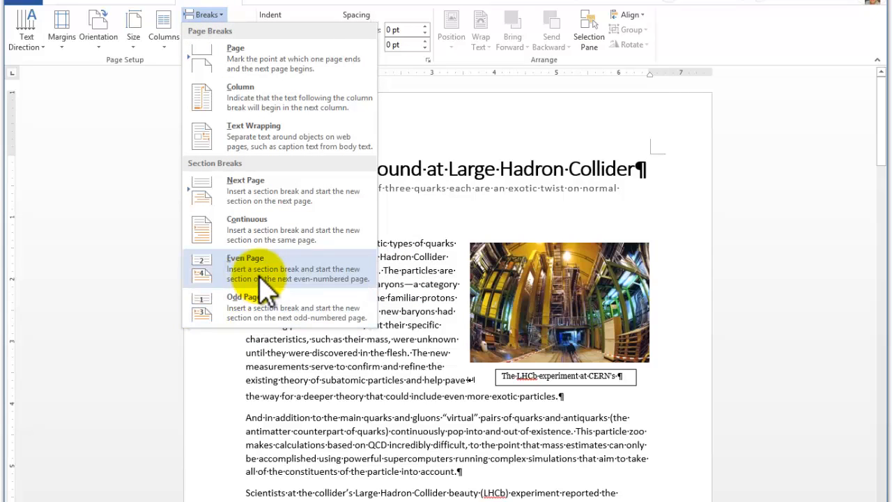
left_click(394, 397)
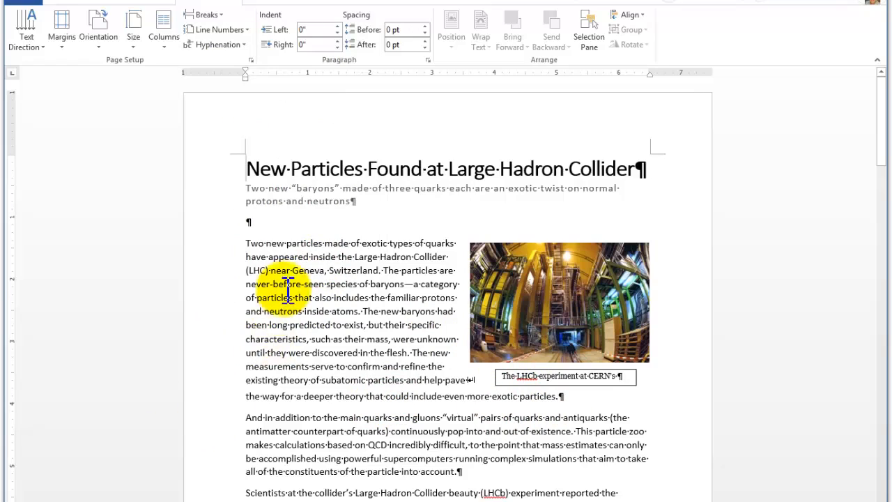
left_click(250, 169)
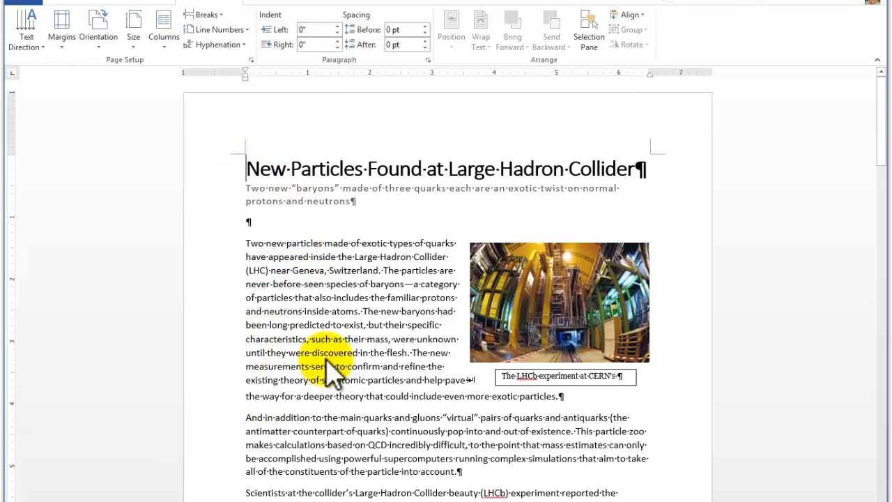
Check the page thumbnails in the Navigation pane, and close the pane
mouse_move(327, 364)
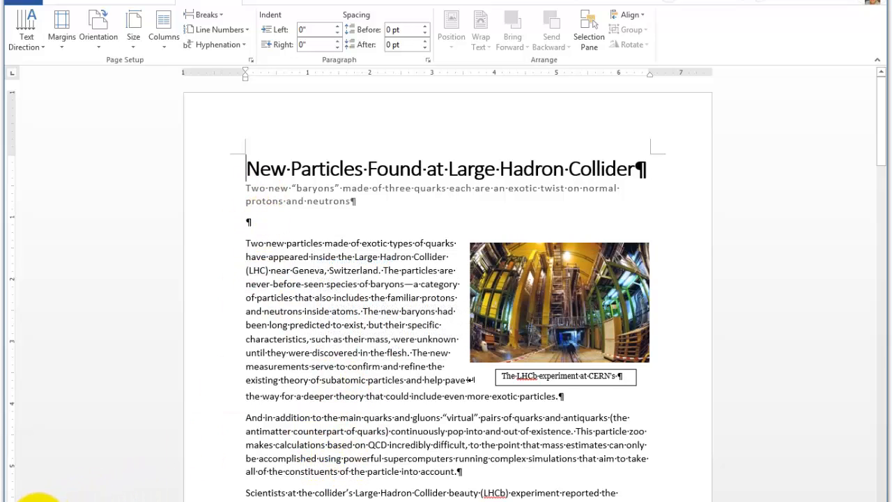
left_click(25, 499)
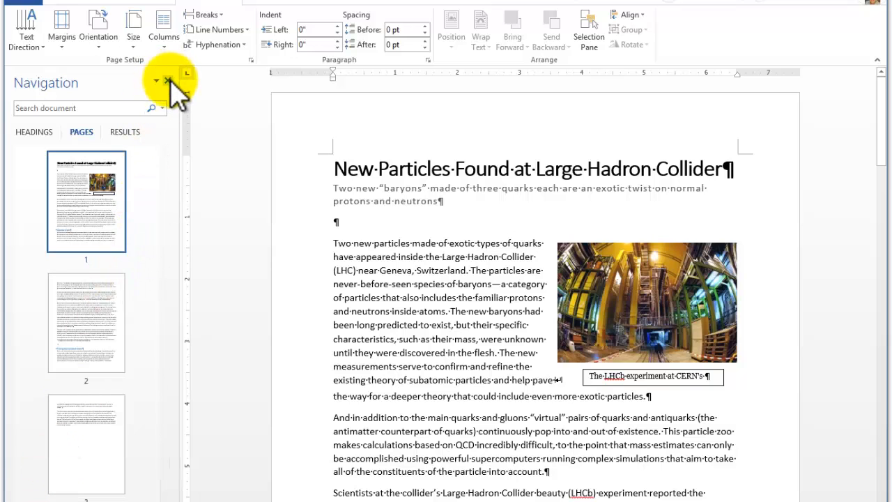
left_click(361, 244)
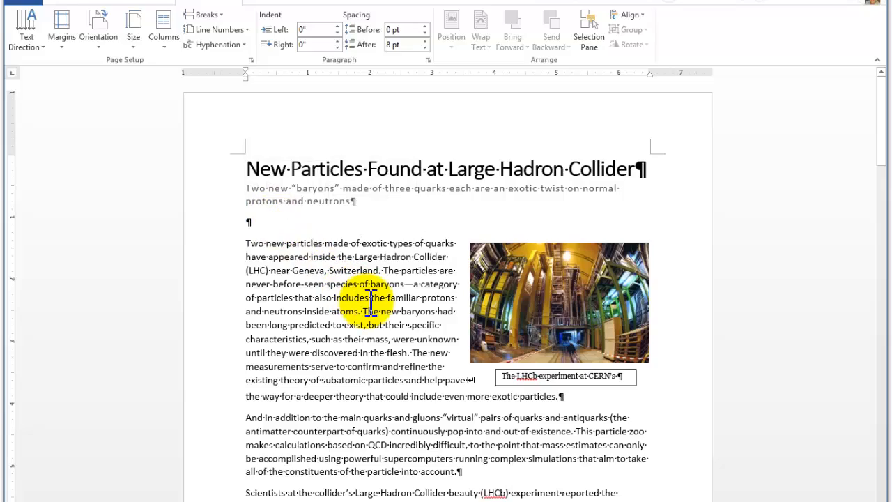
Insert a page break directly before the "Quantum spin" heading
scroll(372, 307, "down", 10)
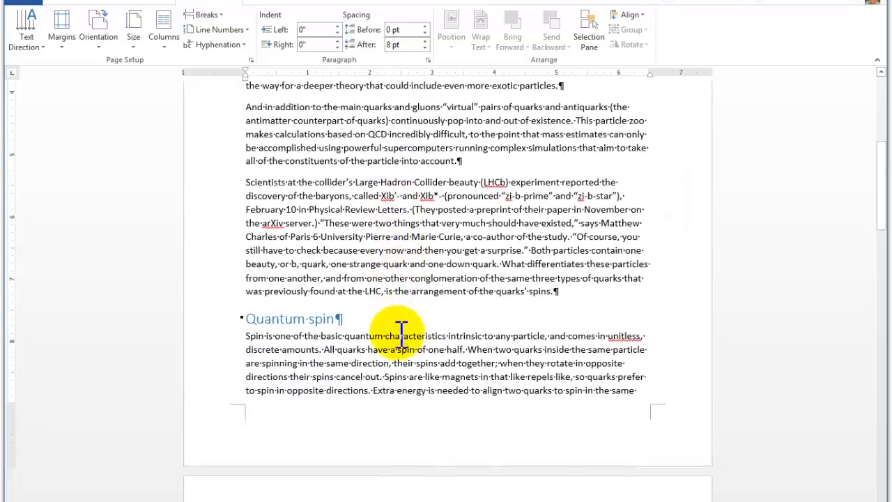
scroll(401, 335, "down", 5)
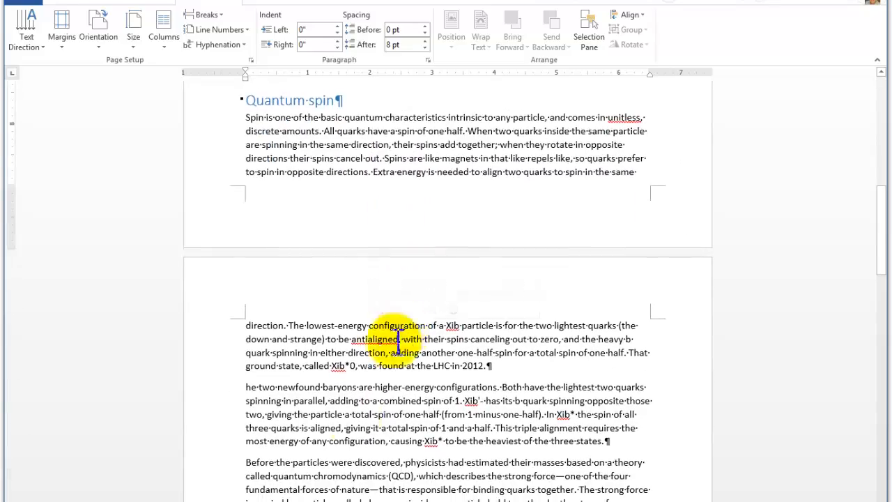
scroll(282, 382, "up", 2)
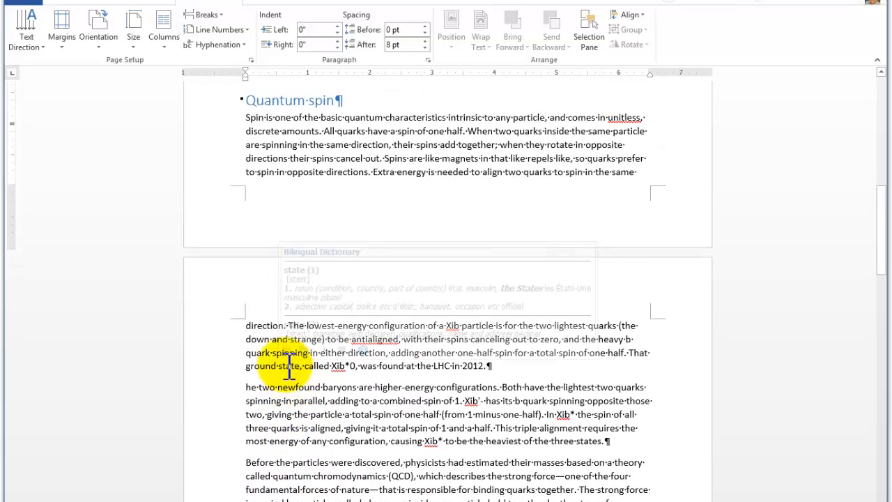
scroll(237, 190, "up", 2)
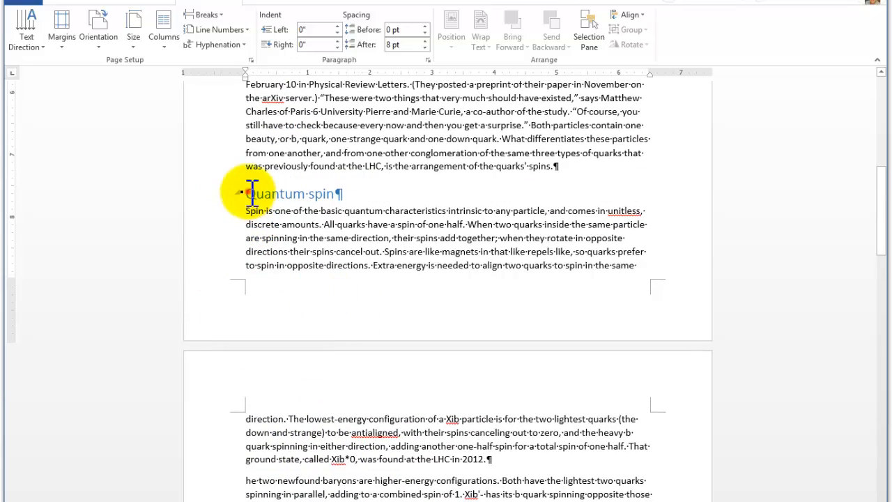
left_click(245, 193)
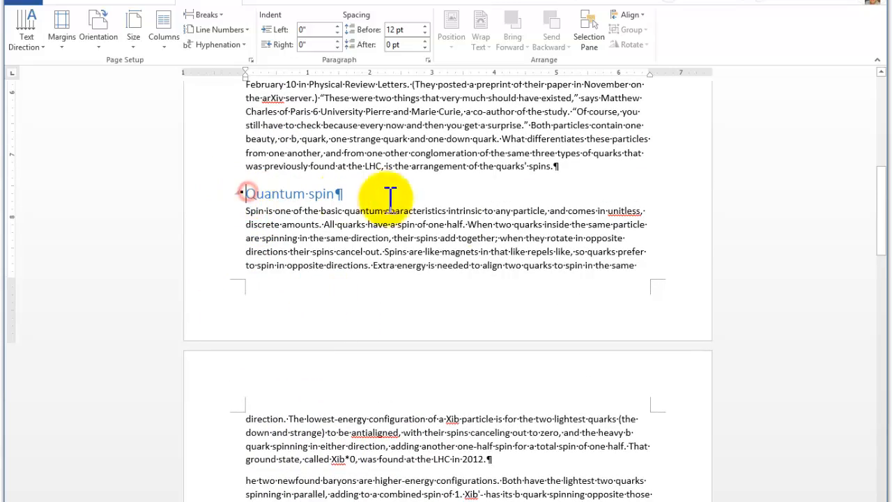
left_click(220, 15)
left_click(239, 55)
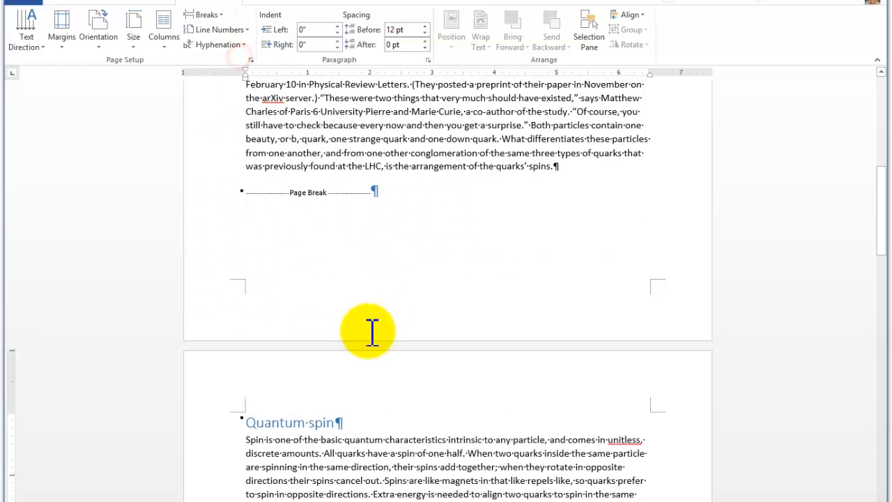
Examine how the article is divided by the page break, comparing the title page with the page starting at "Quantum spin"
scroll(372, 333, "down", 2)
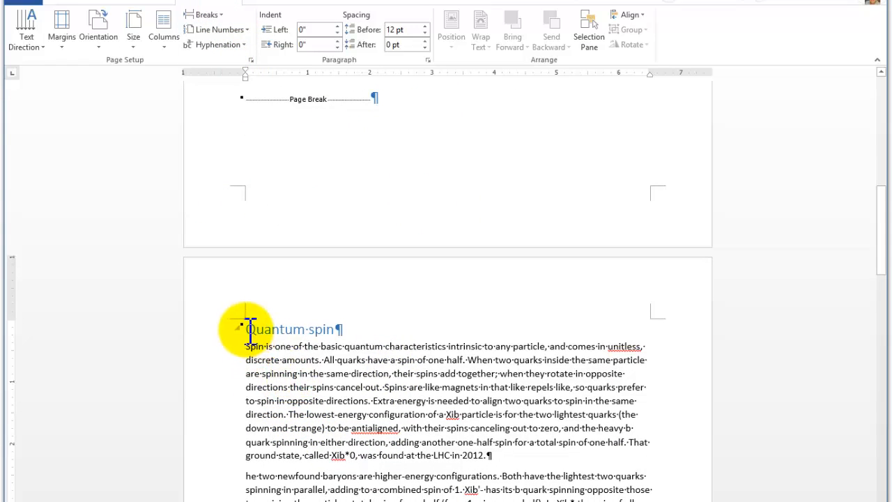
scroll(334, 411, "down", 2)
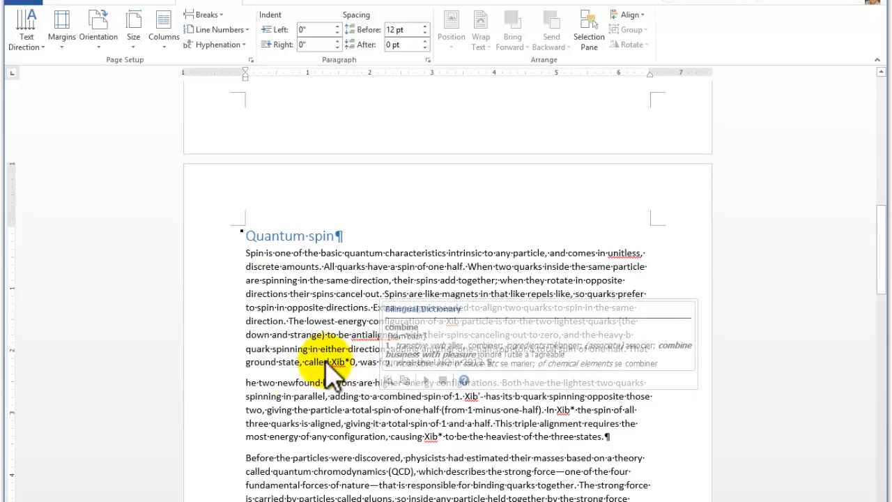
left_click(293, 273)
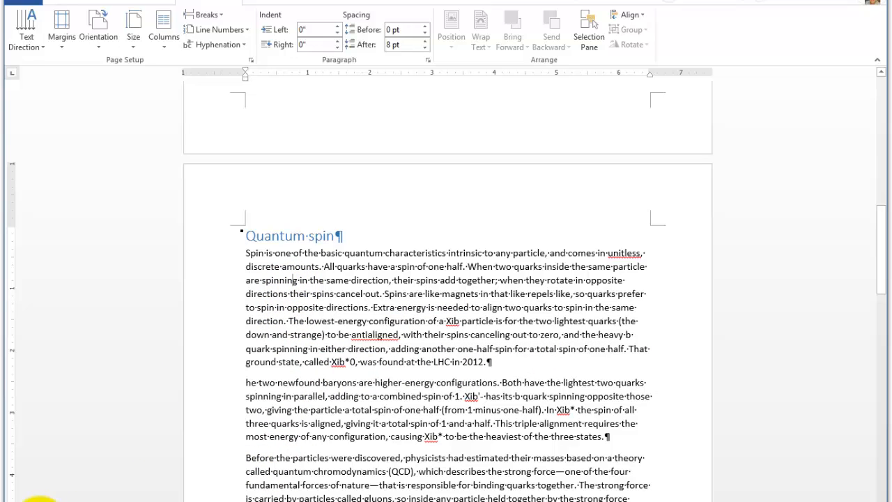
left_click(244, 235)
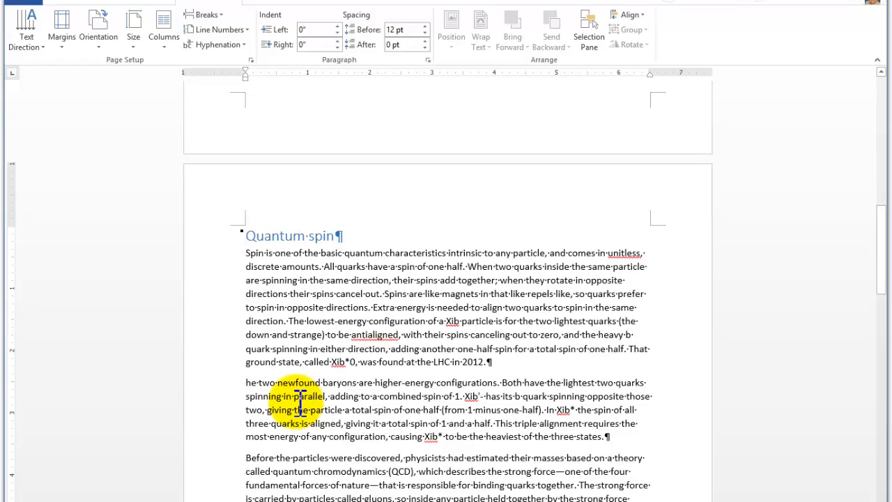
mouse_move(301, 402)
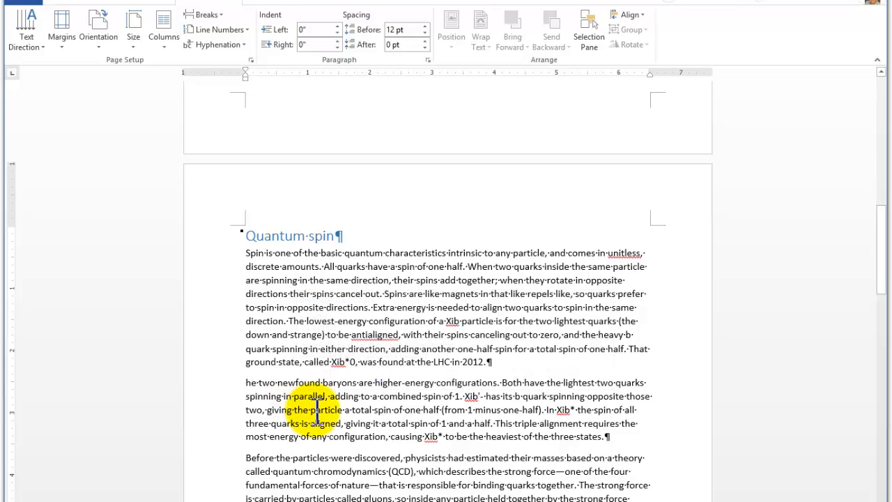
scroll(473, 420, "up", 6)
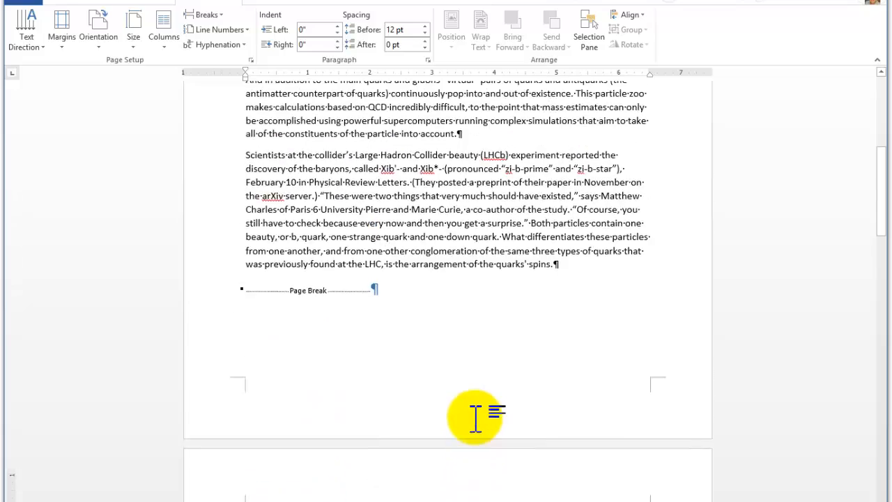
scroll(475, 418, "up", 6)
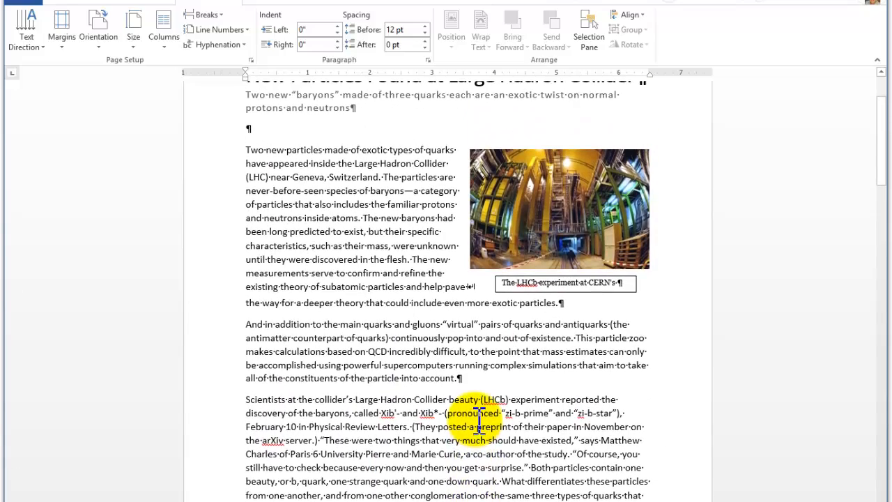
scroll(478, 418, "up", 3)
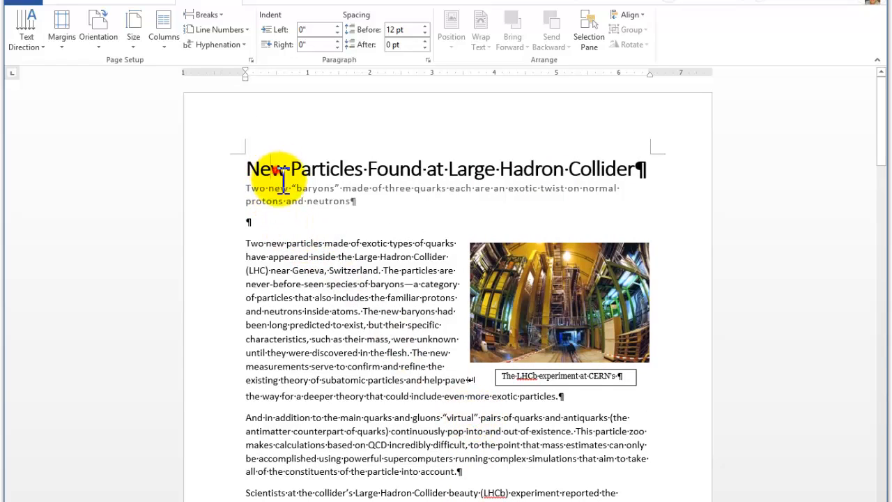
left_click_drag(272, 168, 364, 411)
left_click(366, 402)
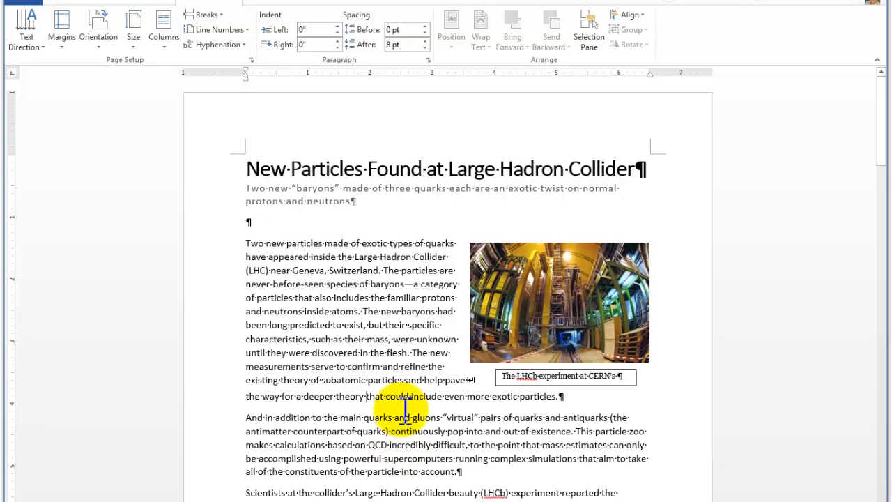
scroll(404, 408, "down", 12)
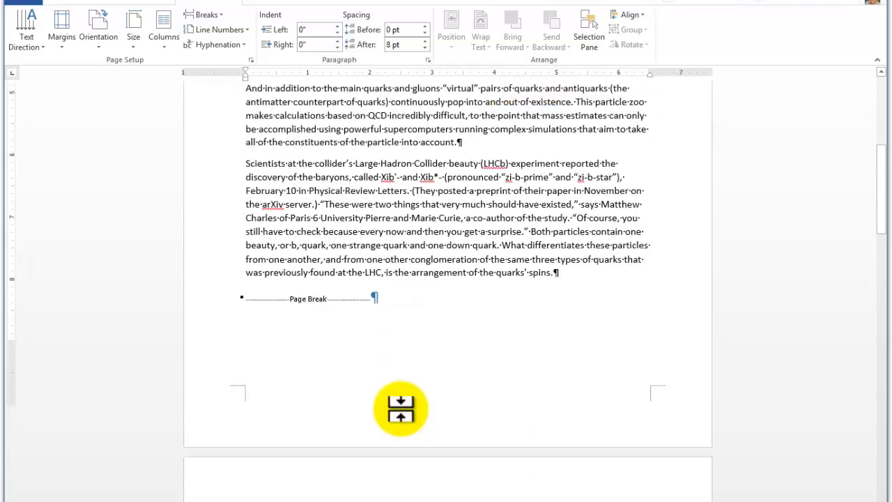
left_click(248, 358)
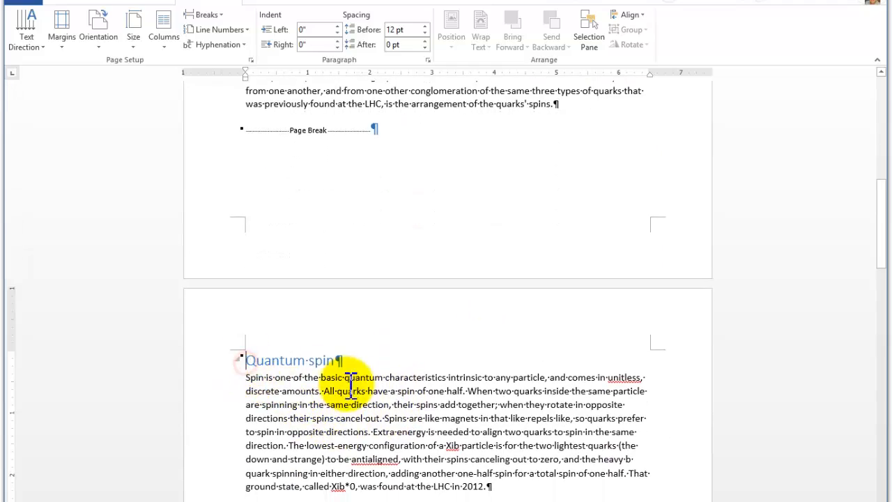
scroll(418, 386, "up", 3)
scroll(418, 377, "up", 2)
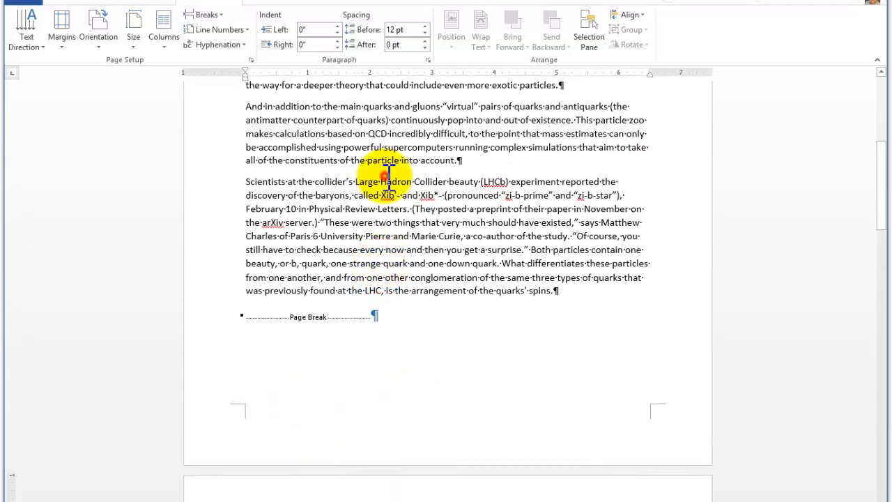
left_click(388, 179)
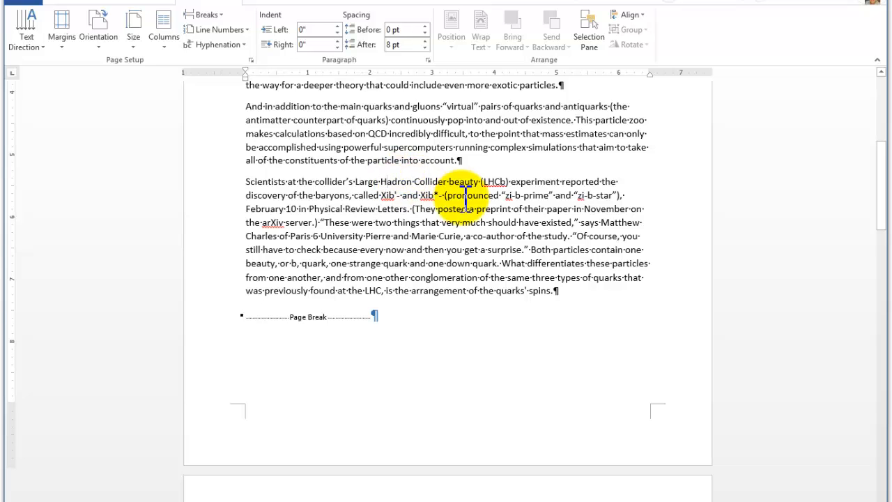
scroll(454, 230, "down", 8)
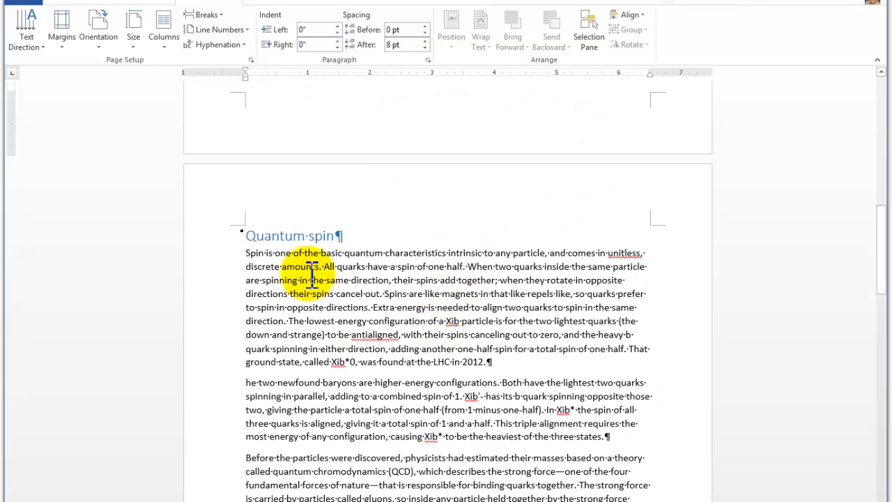
left_click(244, 235)
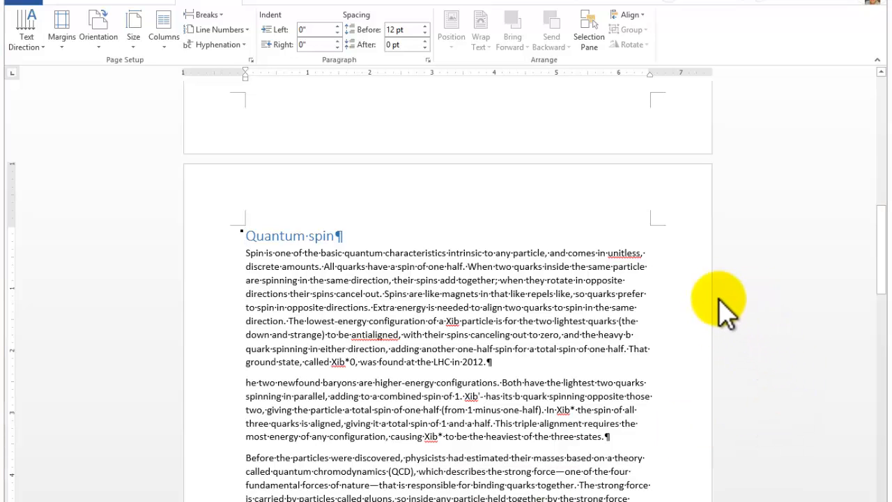
Switch to the browser and examine the two-page book spread image as an example of where a chapter starts
key("ctrl+Home")
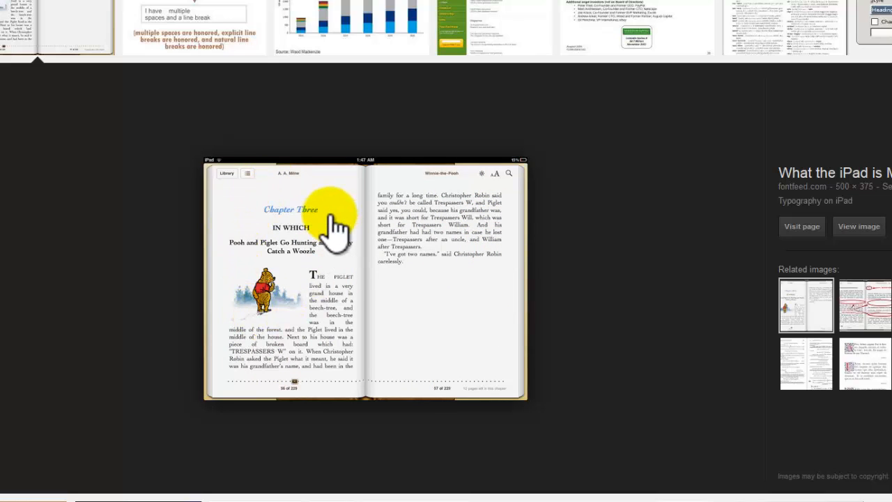
left_click(462, 288)
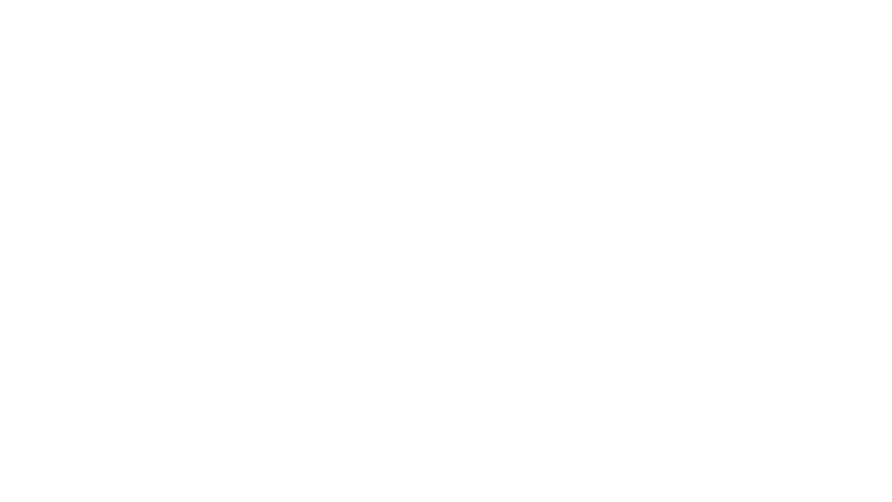
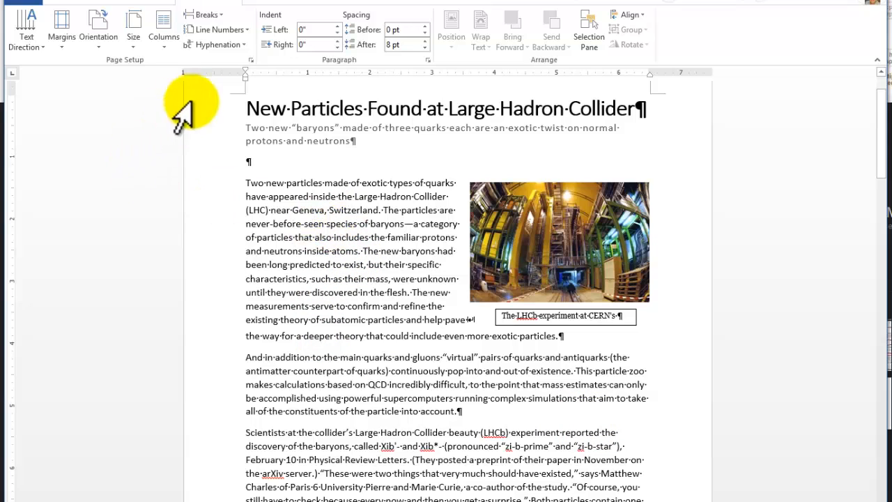
Insert an Even Page section break directly before the article title and check the page where the title starts
left_click(249, 109)
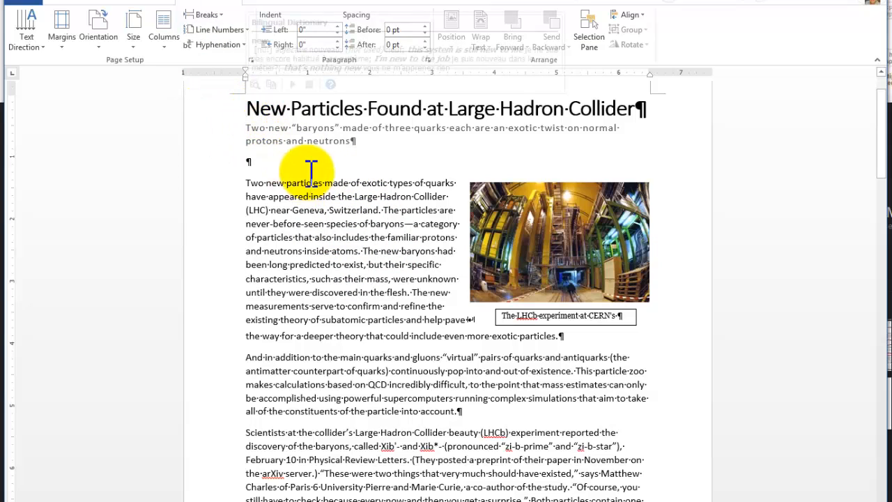
left_click(220, 16)
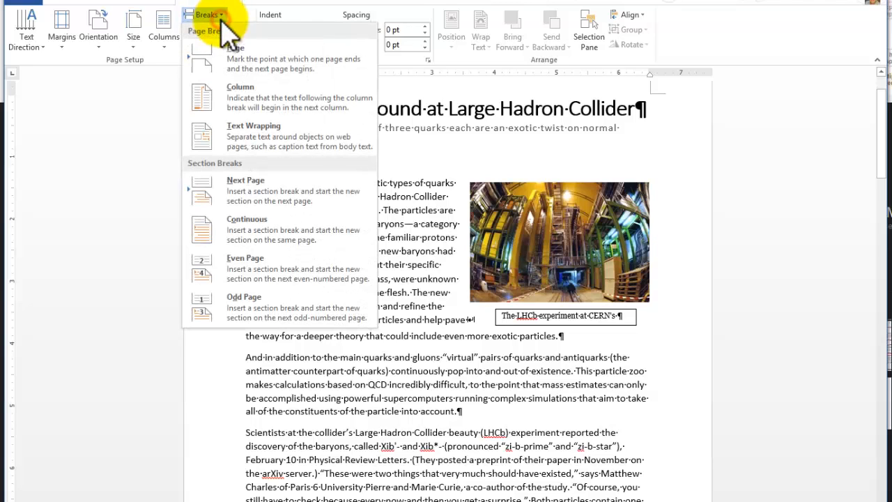
left_click(270, 279)
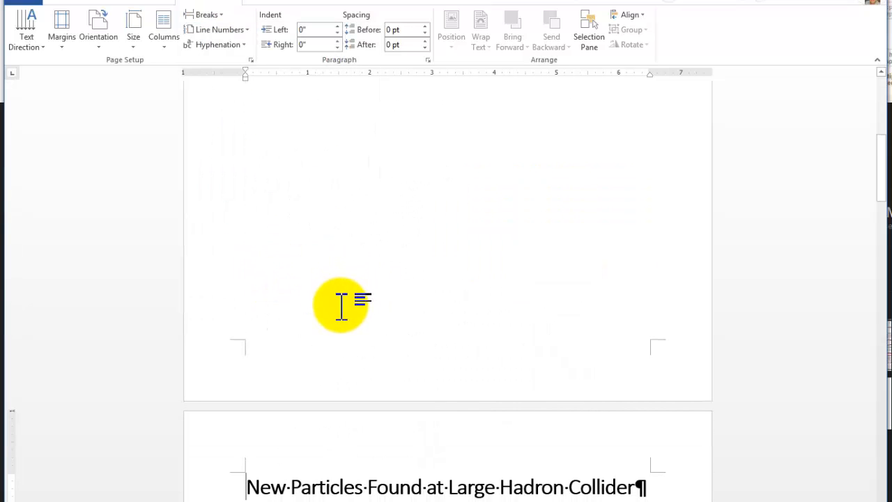
scroll(342, 303, "down", 6)
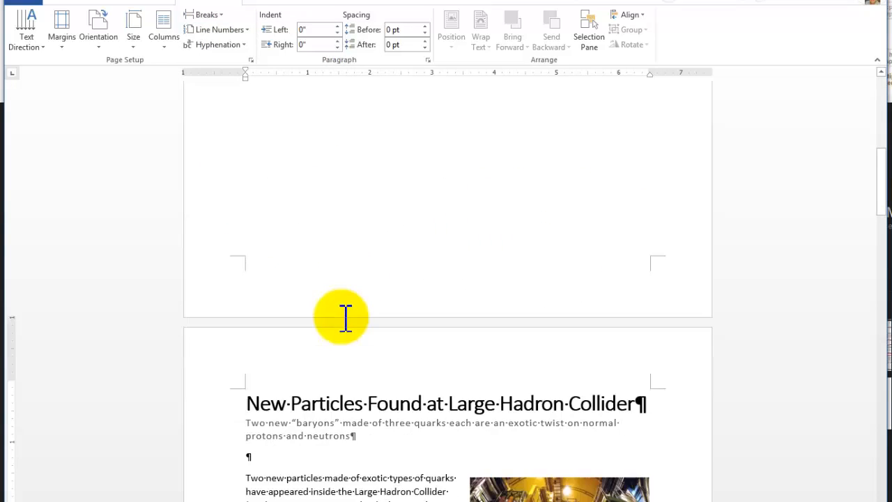
mouse_move(253, 268)
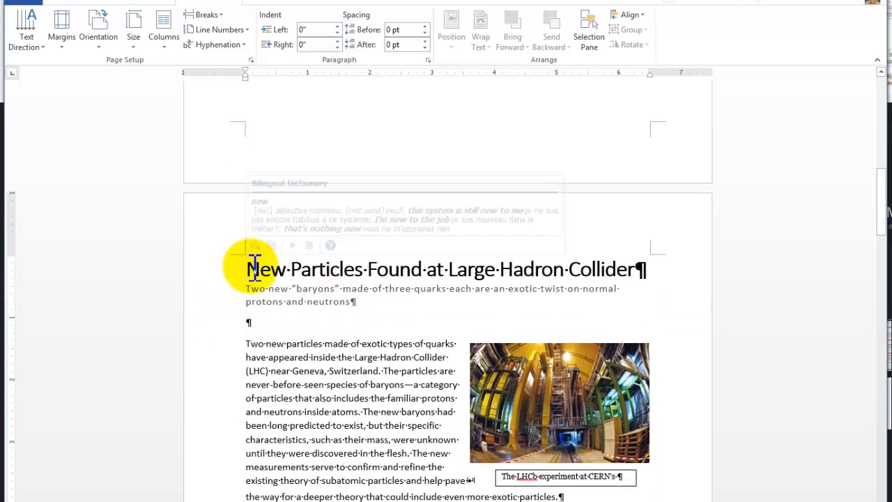
left_click_drag(253, 268, 314, 279)
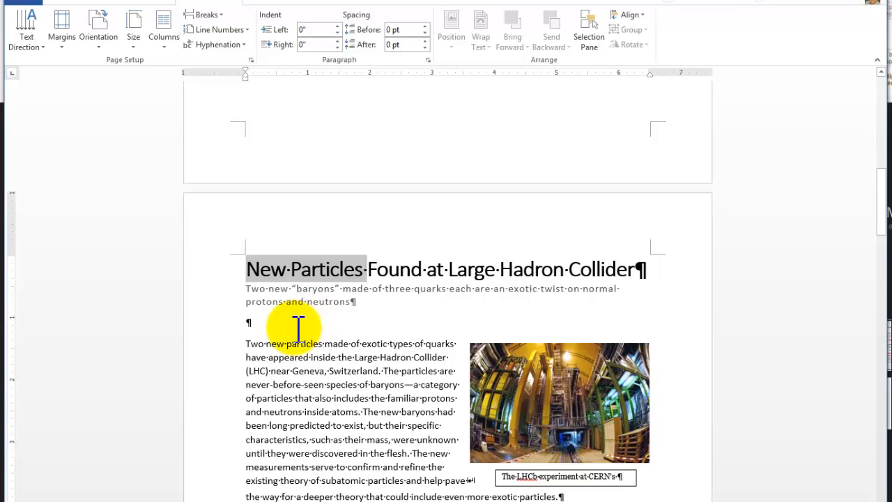
scroll(298, 326, "down", 2)
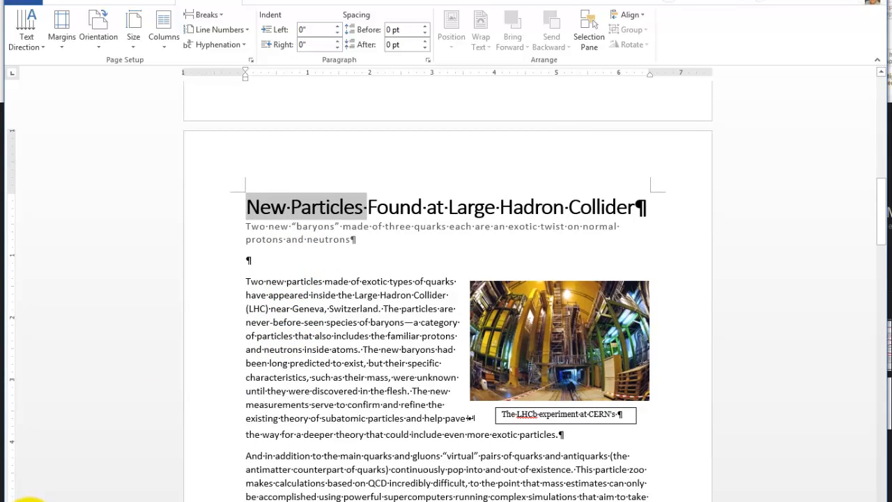
Show the page thumbnails in the Navigation pane and examine how the Even Page break affects the page order and numbering
left_click(28, 499)
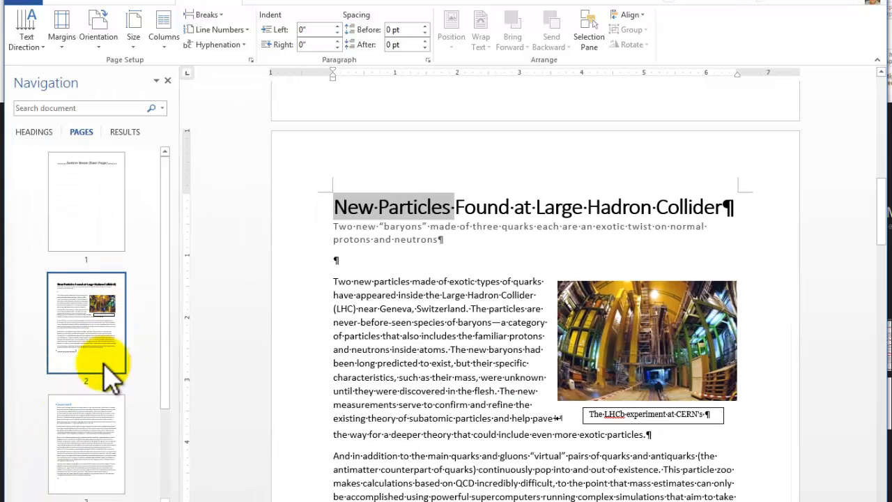
left_click(102, 343)
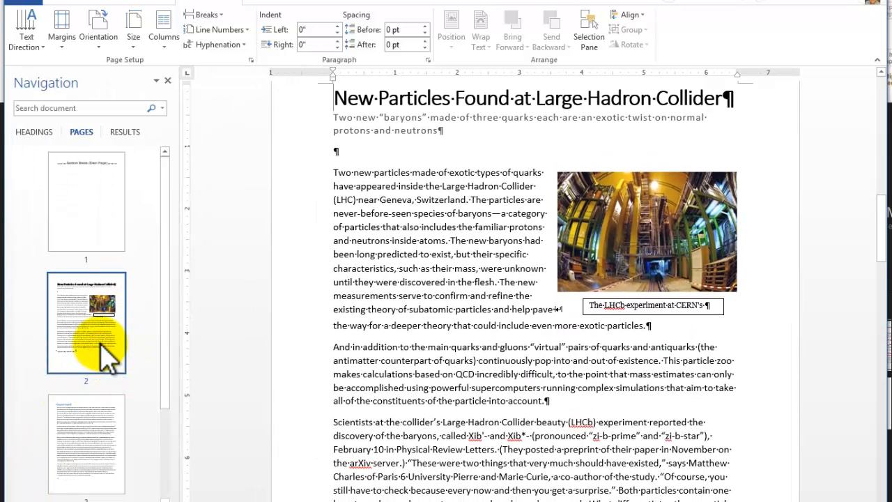
left_click(101, 208)
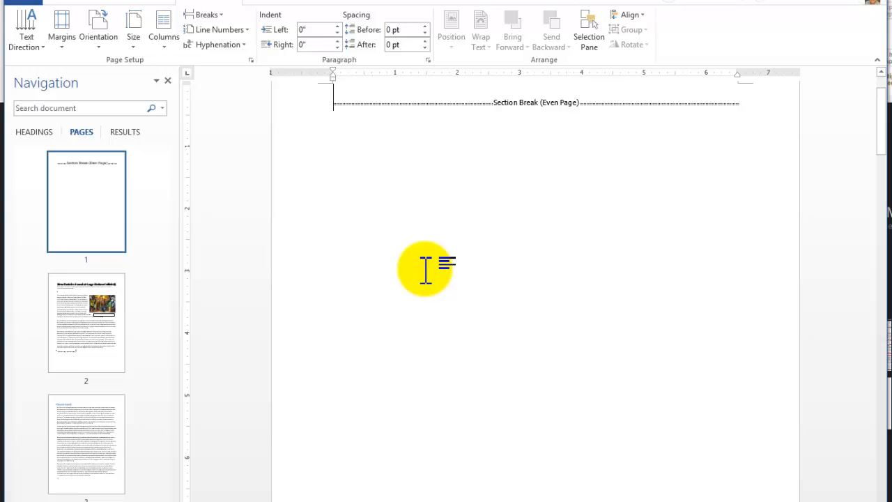
left_click(77, 328)
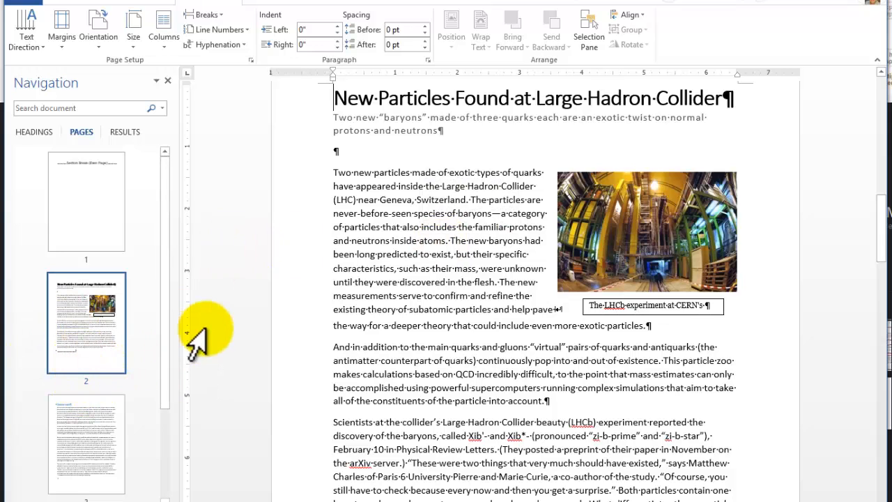
left_click_drag(166, 190, 174, 338)
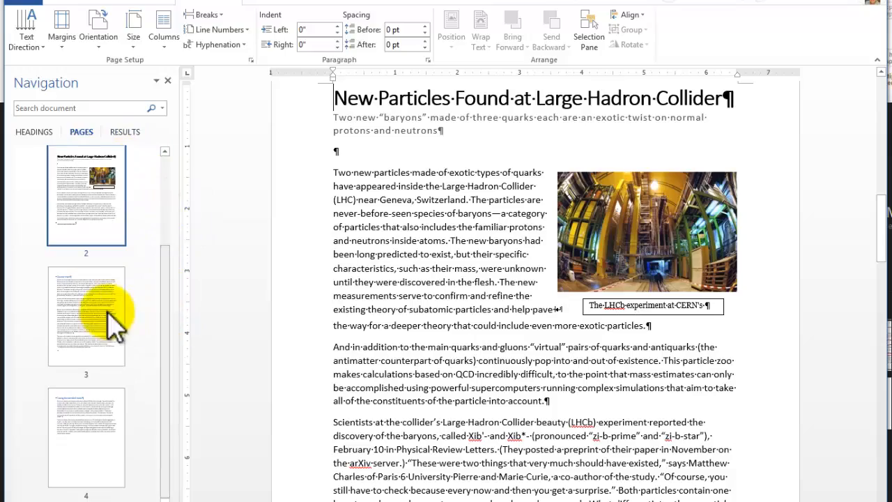
left_click(90, 321)
left_click(77, 427)
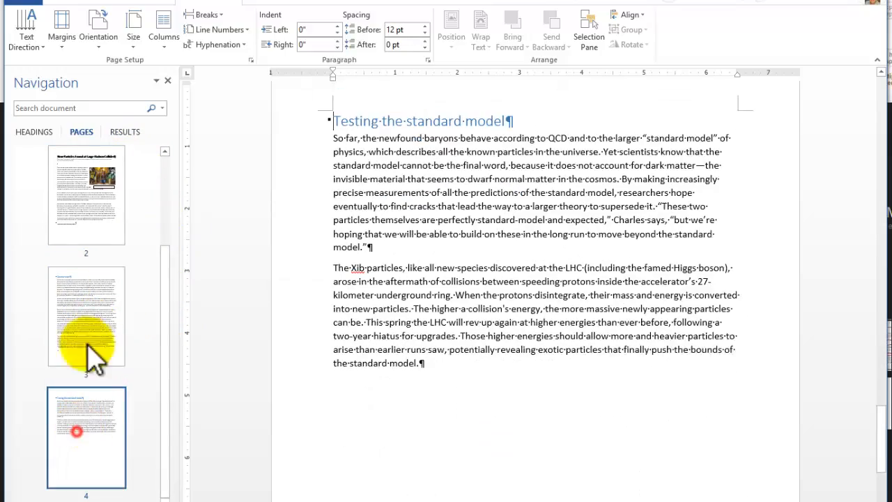
left_click(75, 206)
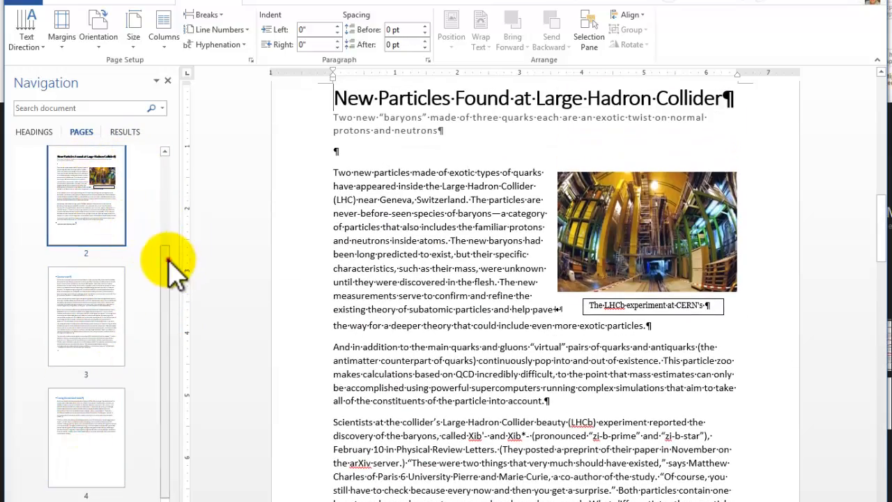
Undo the Even Page section break before the article title
left_click_drag(170, 269, 169, 116)
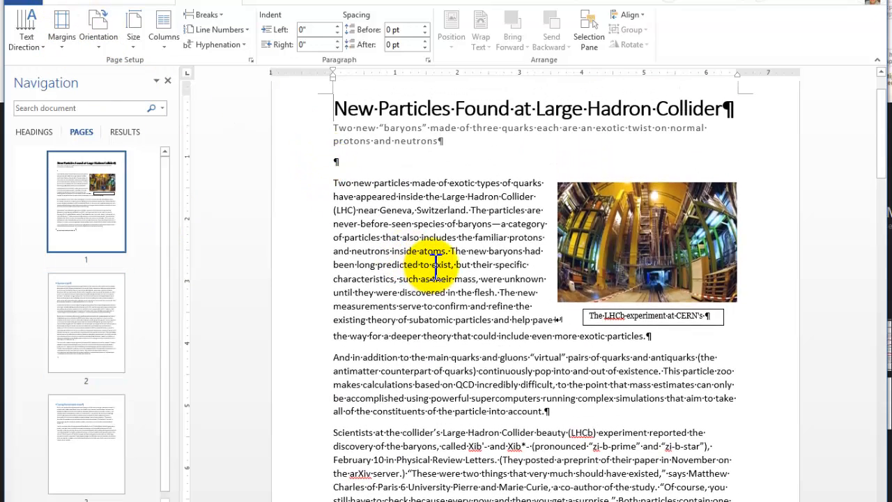
left_click(431, 265)
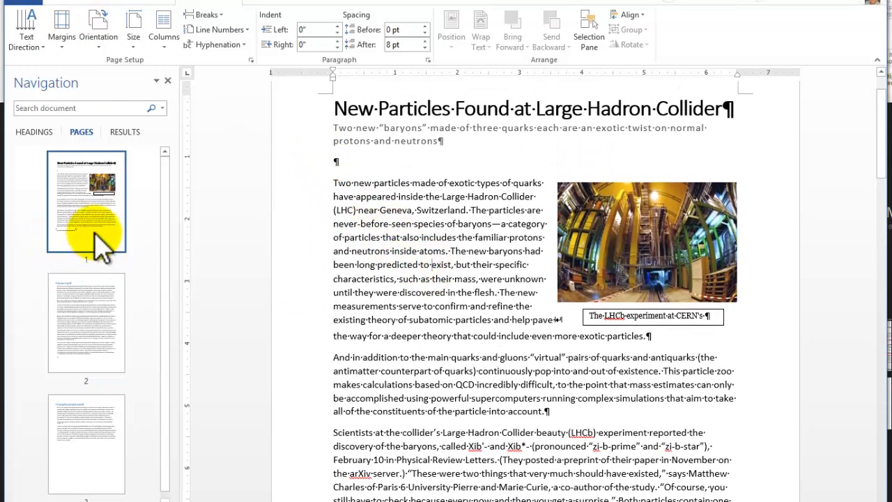
Examine the title page and the "Quantum spin" page on either side of the page break, comparing their page numbers
scroll(366, 286, "down", 10)
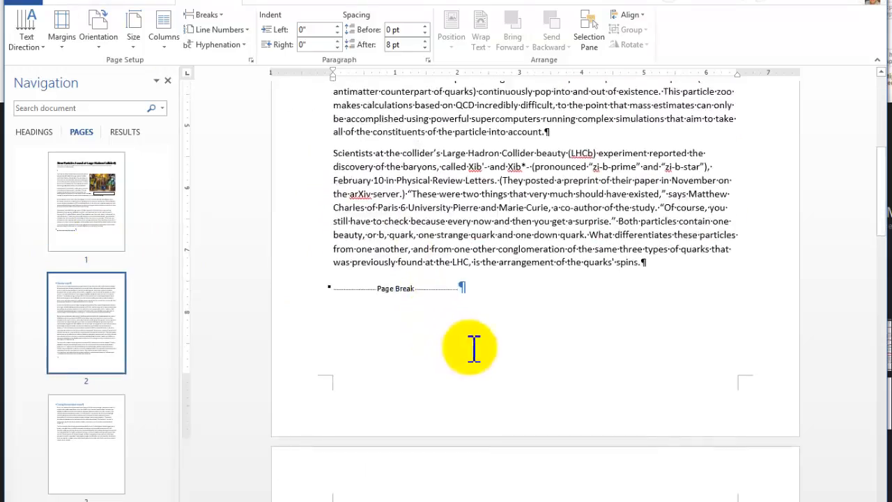
scroll(419, 349, "down", 3)
left_click(335, 298)
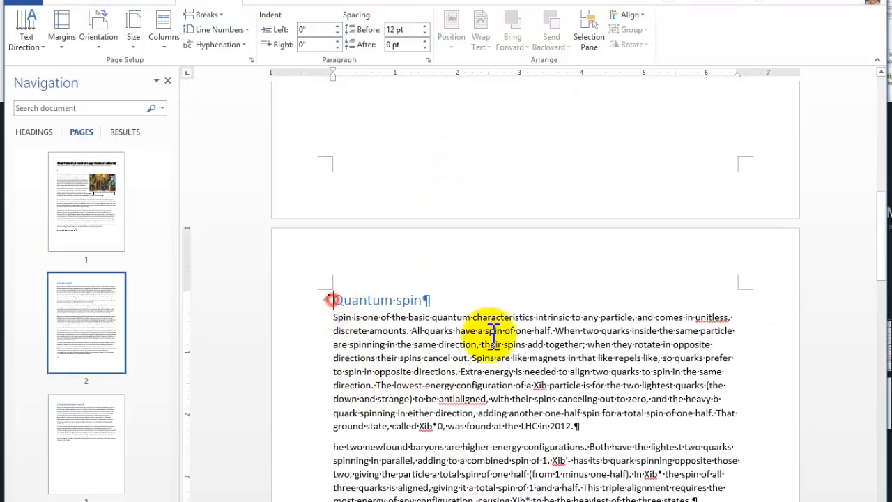
scroll(507, 273, "up", 3)
scroll(507, 273, "up", 3)
left_click(481, 253)
scroll(481, 253, "up", 3)
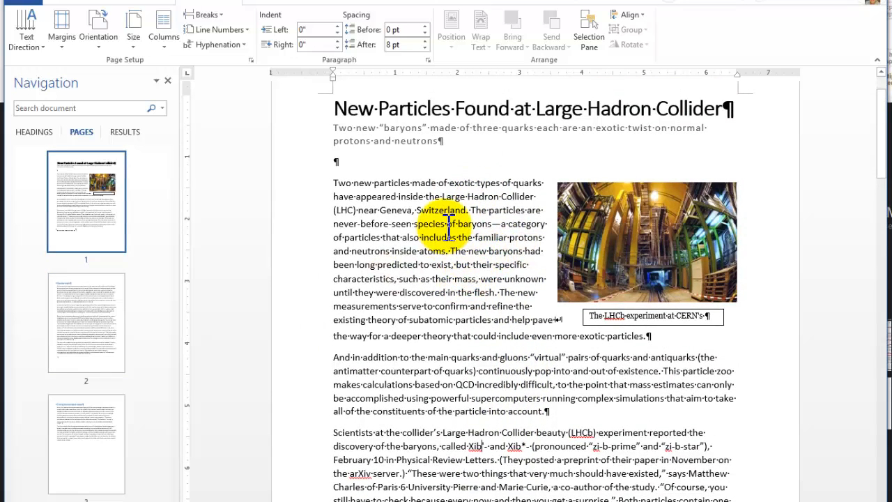
scroll(453, 247, "down", 15)
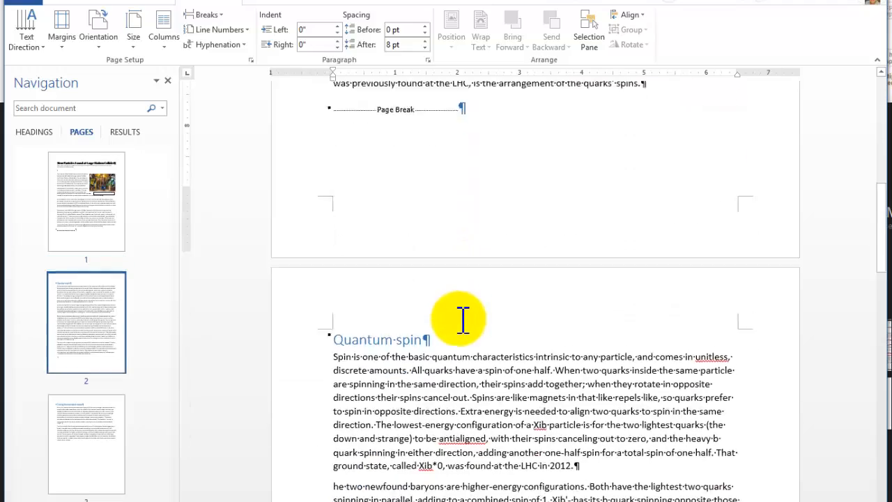
left_click(332, 203)
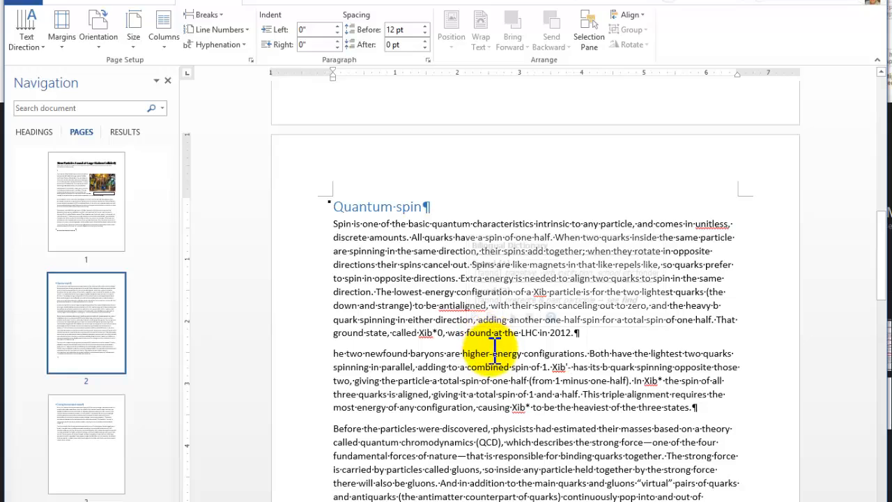
scroll(501, 366, "up", 15)
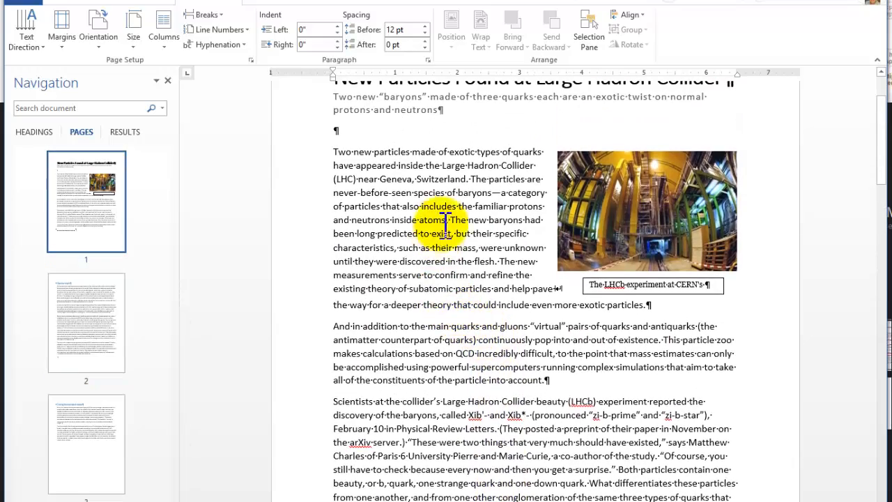
left_click(443, 208)
scroll(505, 273, "up", 3)
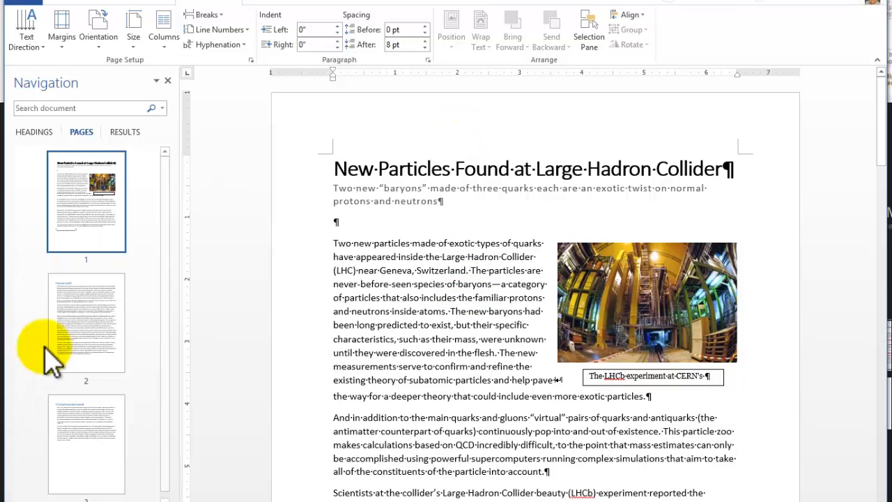
left_click(89, 326)
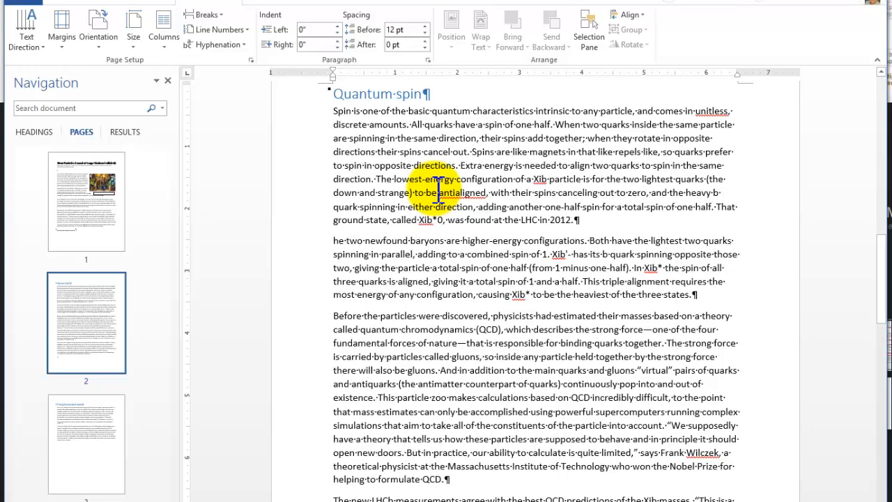
left_click(453, 220)
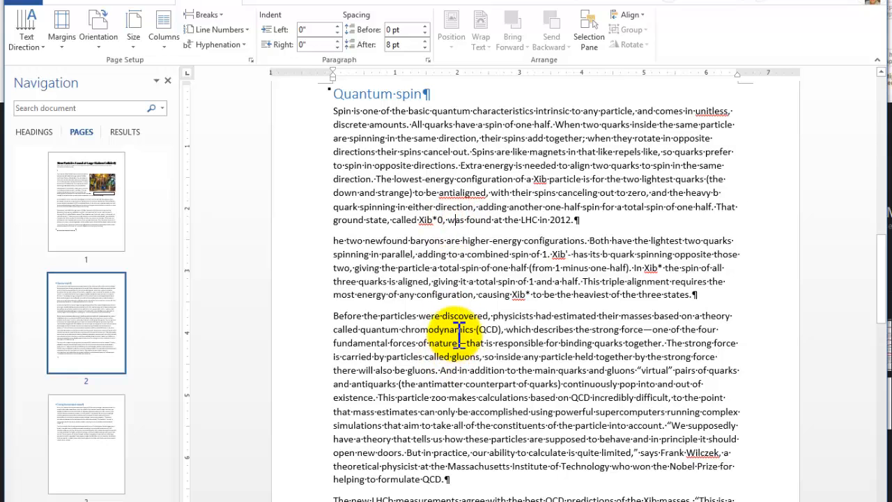
Insert an Odd Page section break directly before the "Quantum spin" heading
left_click(337, 92)
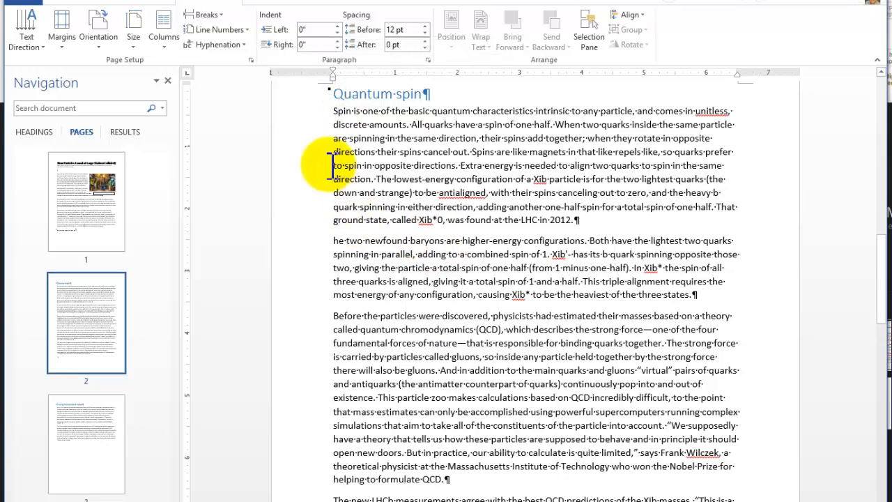
left_click(219, 14)
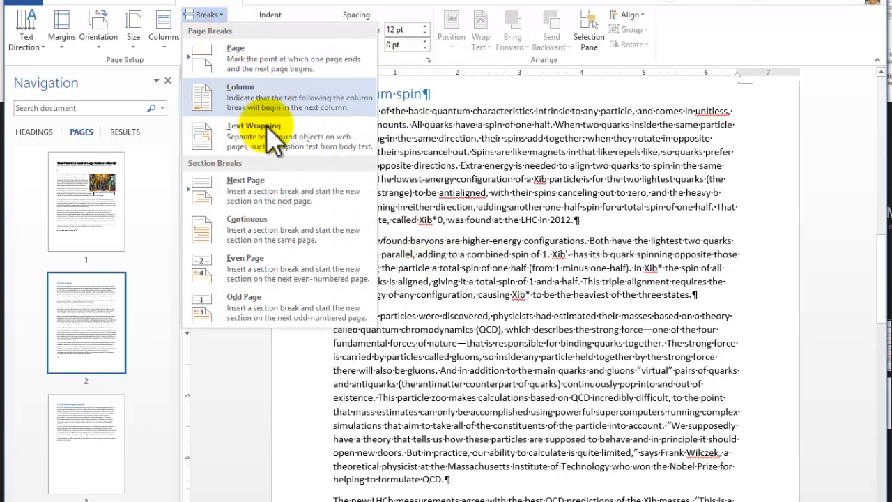
left_click(267, 301)
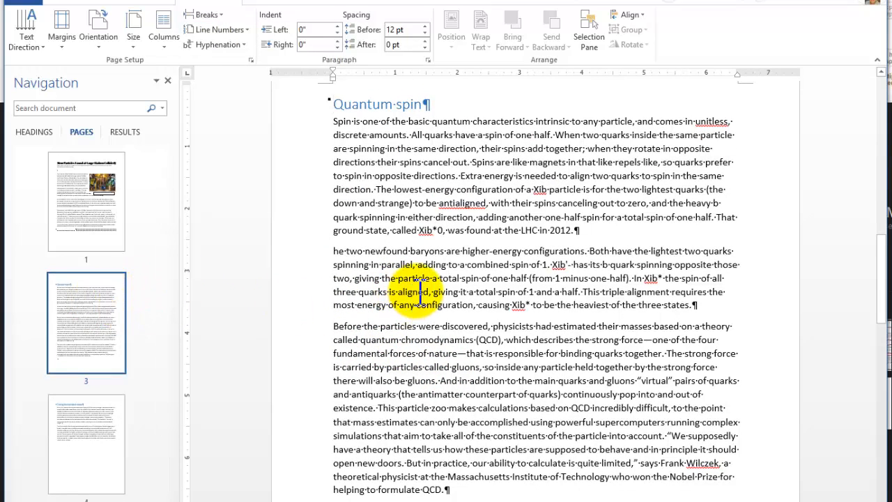
mouse_move(384, 195)
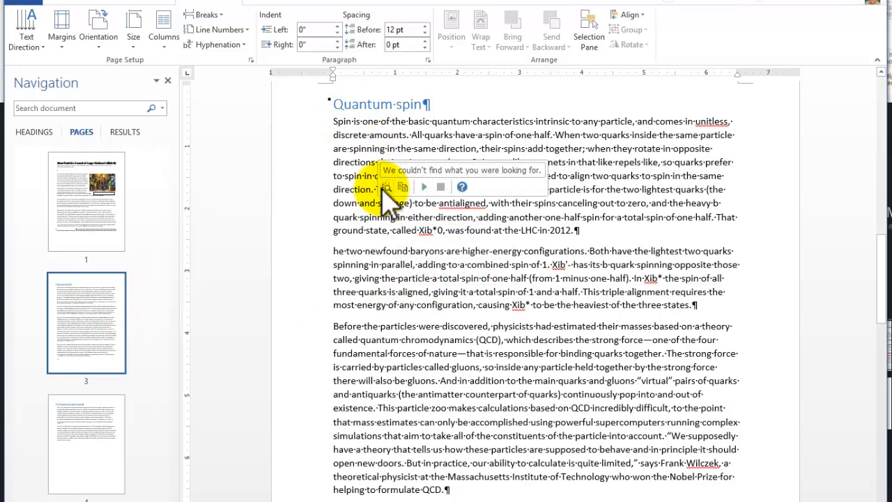
Examine the page numbering around the Odd Page break, comparing the title page with the "Quantum spin" page
left_click(75, 313)
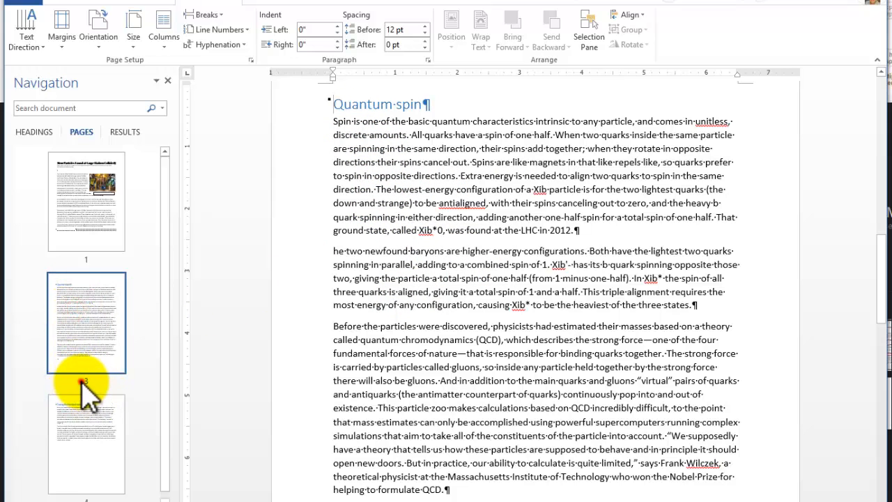
left_click(79, 380)
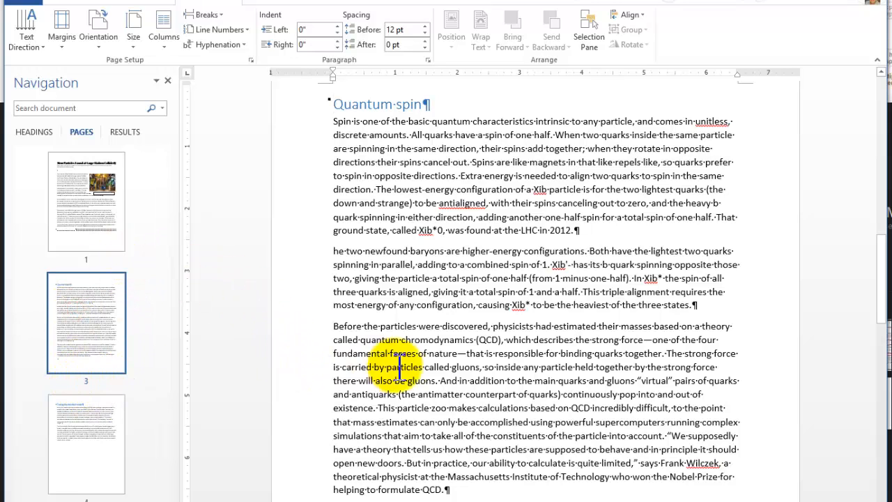
scroll(490, 376, "up", 3)
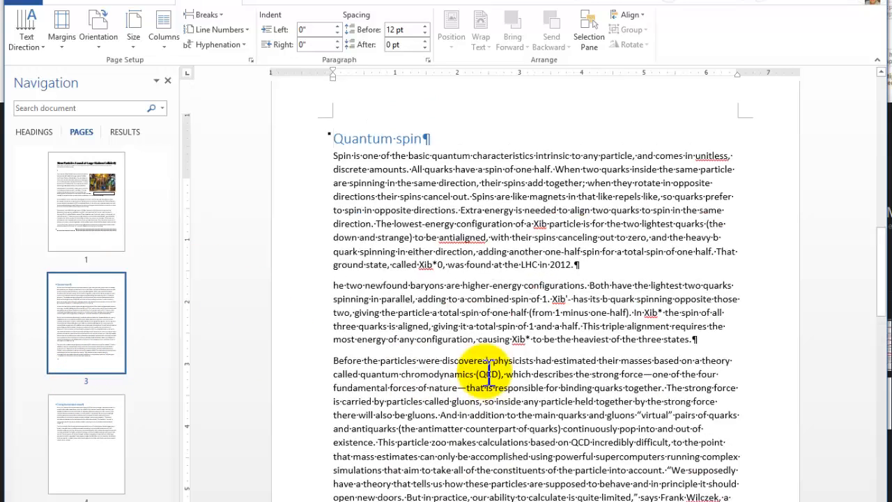
scroll(490, 377, "up", 4)
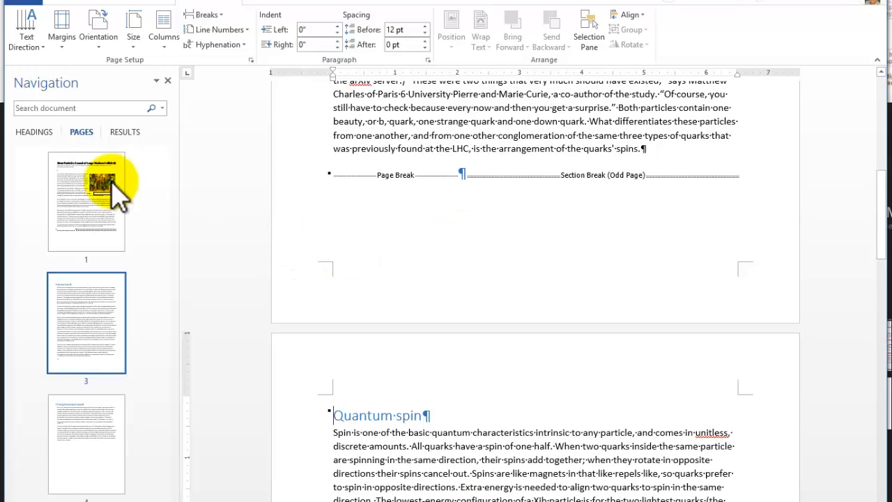
left_click(79, 209)
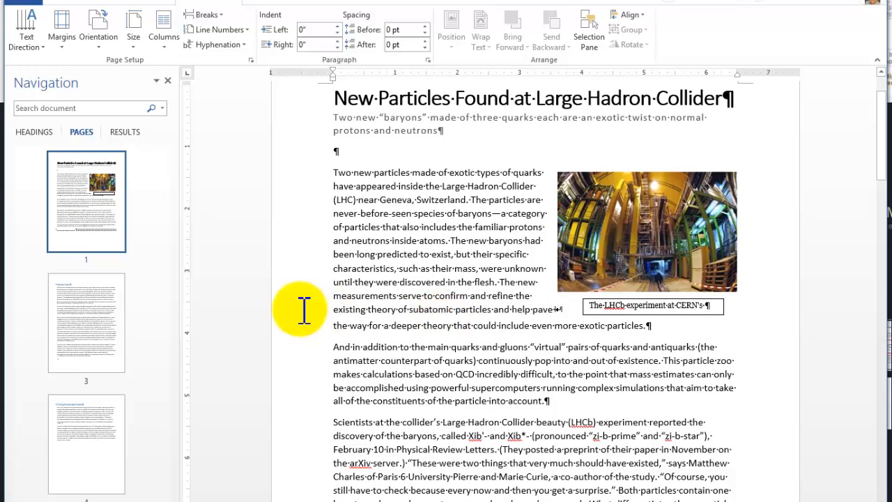
left_click(78, 333)
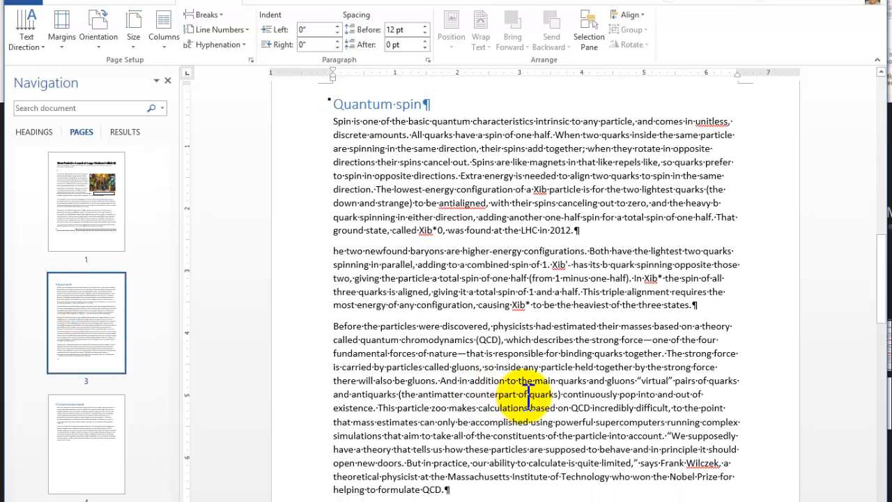
Open the print preview and zoom it out until all the article's pages are shown together
mouse_move(529, 394)
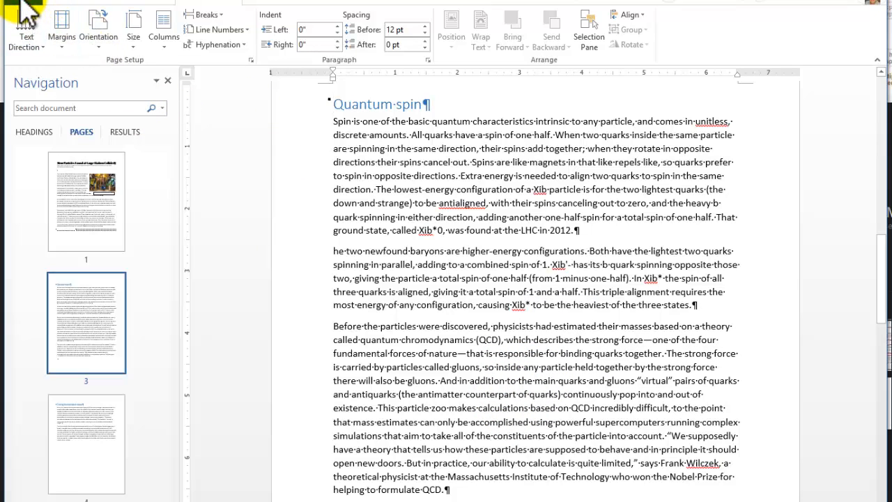
key("alt+f")
key("Escape")
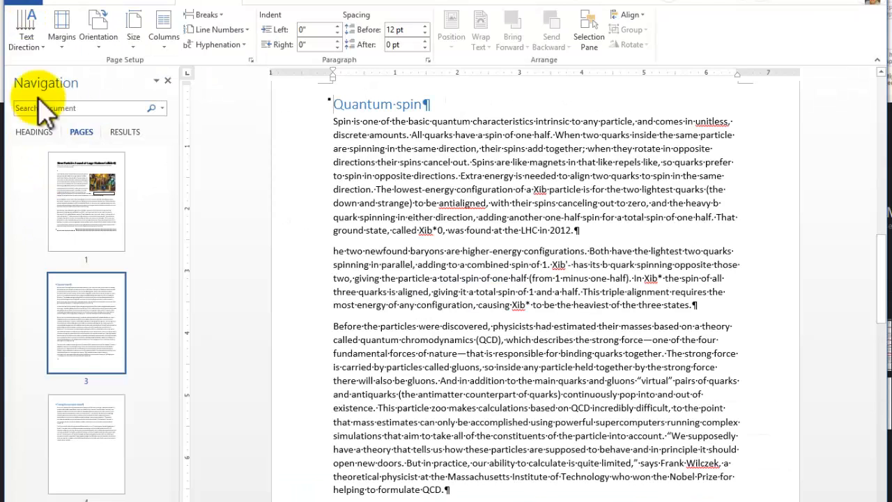
left_click(28, 5)
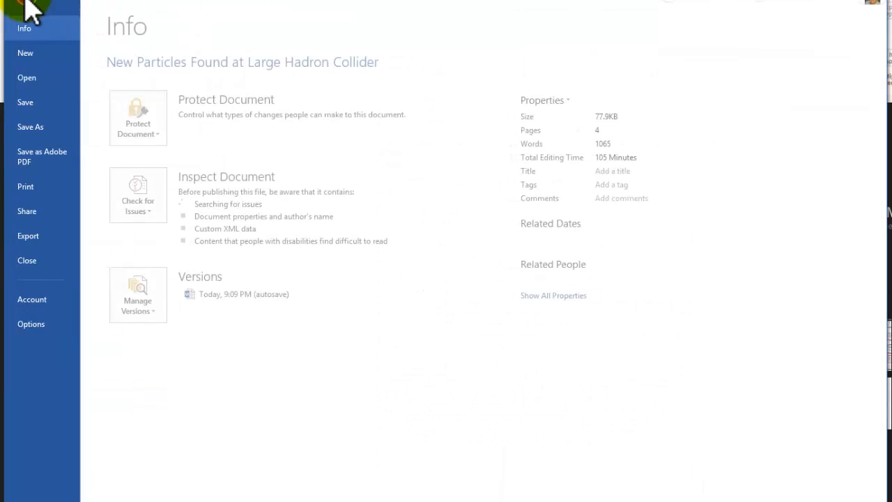
left_click(31, 187)
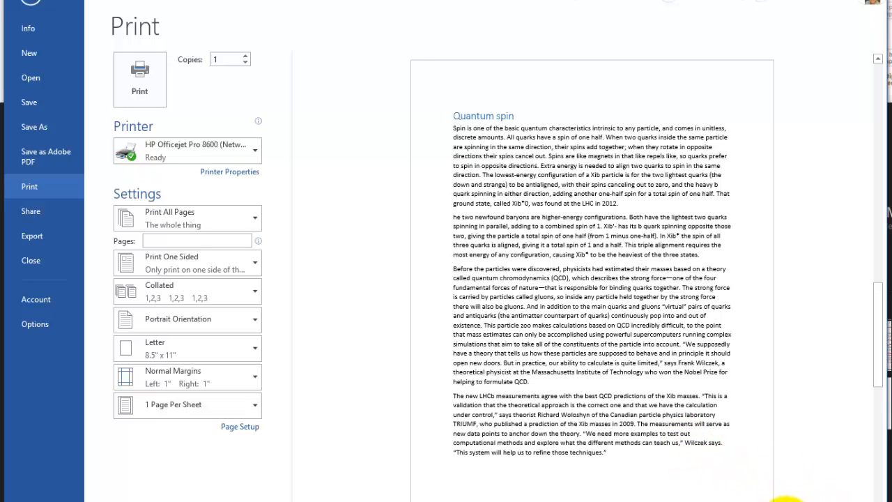
left_click(785, 498)
left_click(785, 499)
left_click(786, 498)
left_click(785, 499)
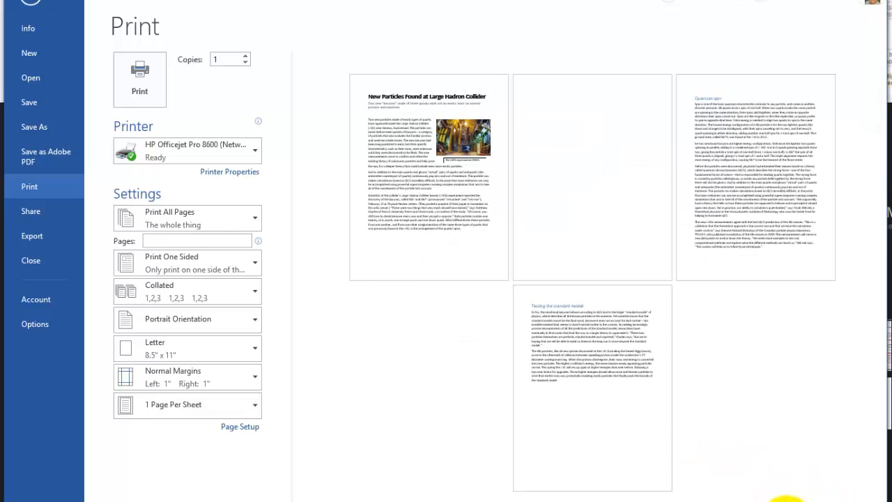
left_click(785, 499)
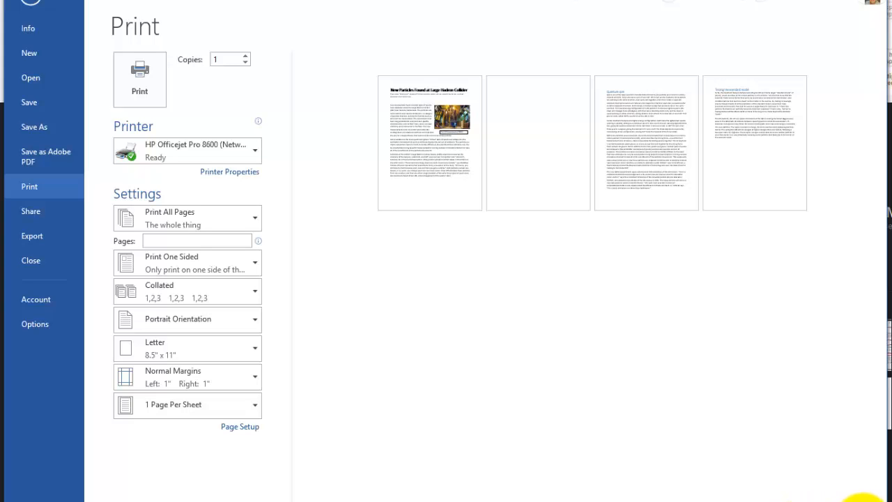
left_click(862, 497)
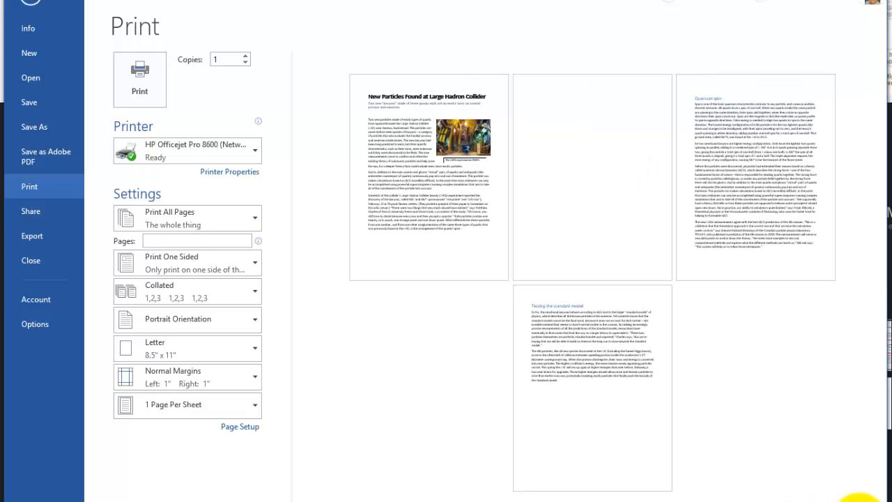
Examine the previewed page sequence around the Odd Page break before "Quantum spin", and return to the document
left_click(394, 145)
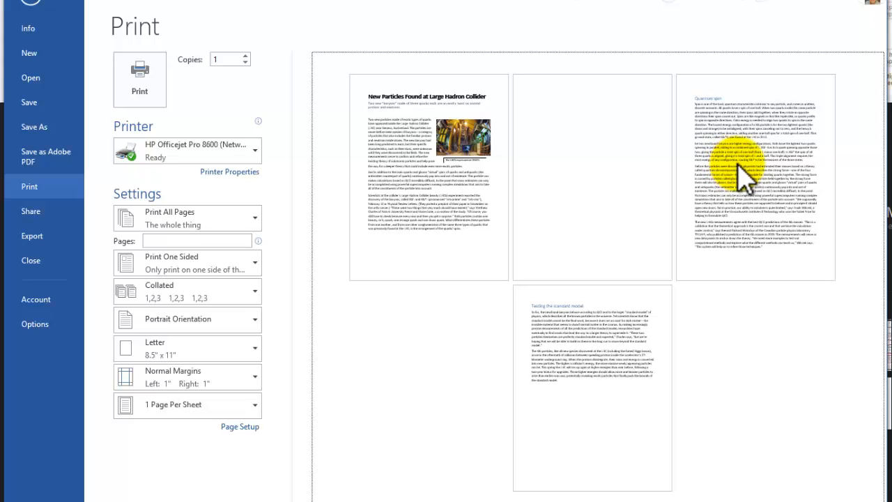
left_click(629, 318)
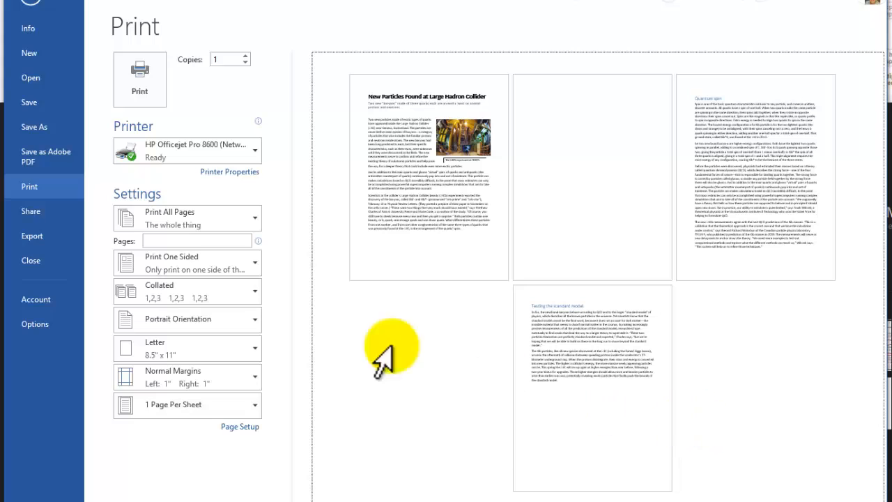
left_click(31, 11)
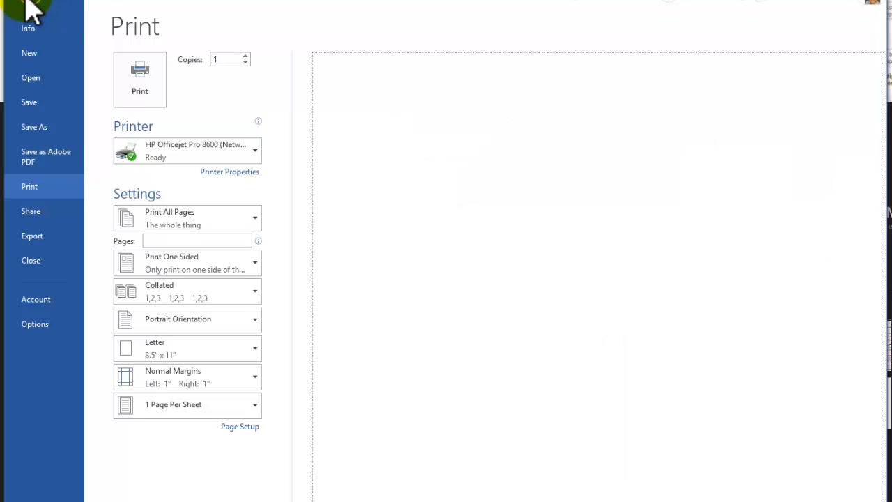
Place the cursor before the "Testing the standard model" heading and review the Odd Page section break option without inserting it
scroll(531, 285, "up", 3)
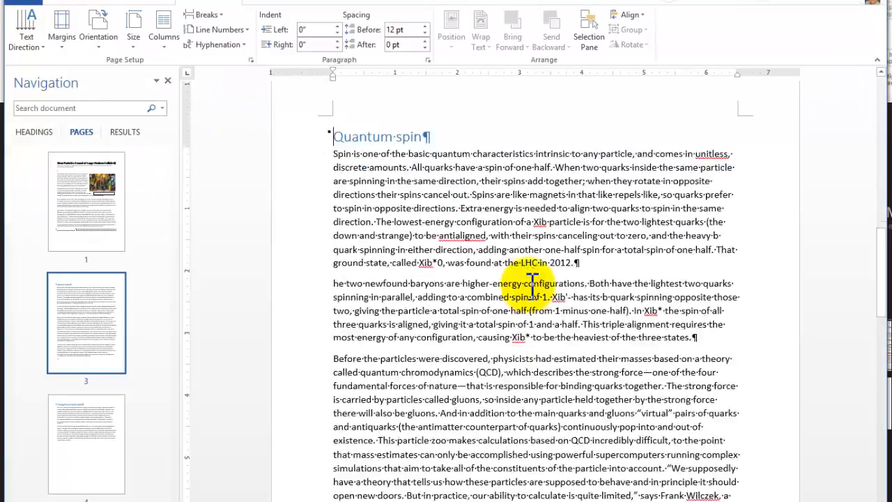
scroll(483, 307, "down", 1)
scroll(484, 308, "down", 13)
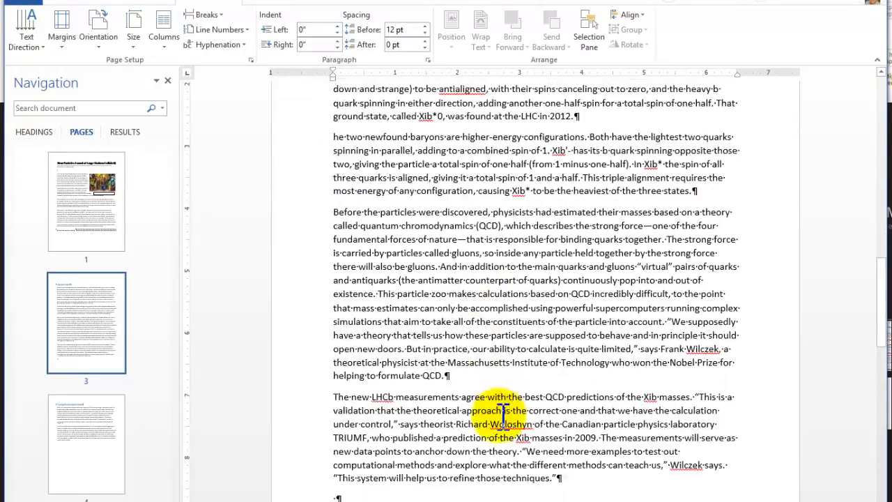
scroll(345, 362, "up", 1)
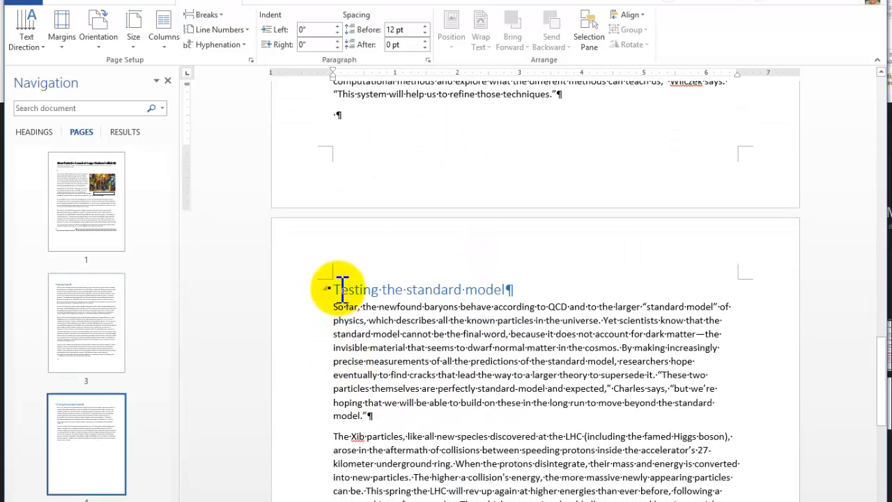
left_click(337, 288)
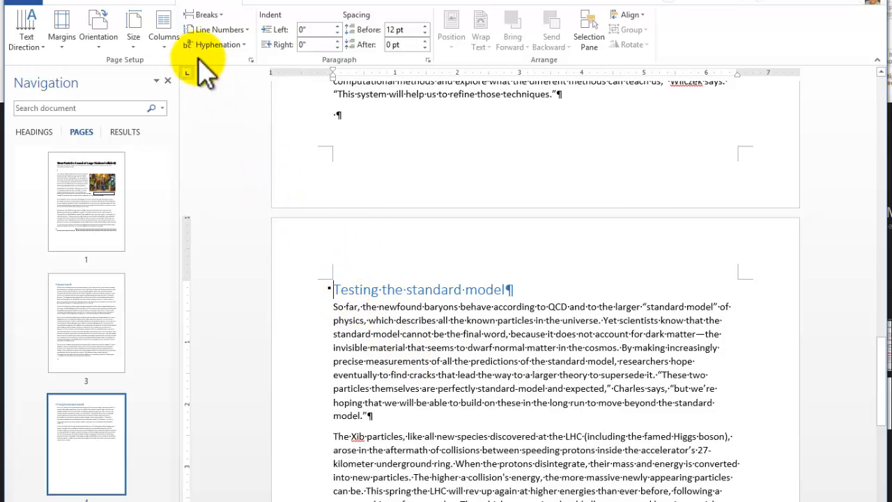
left_click(216, 17)
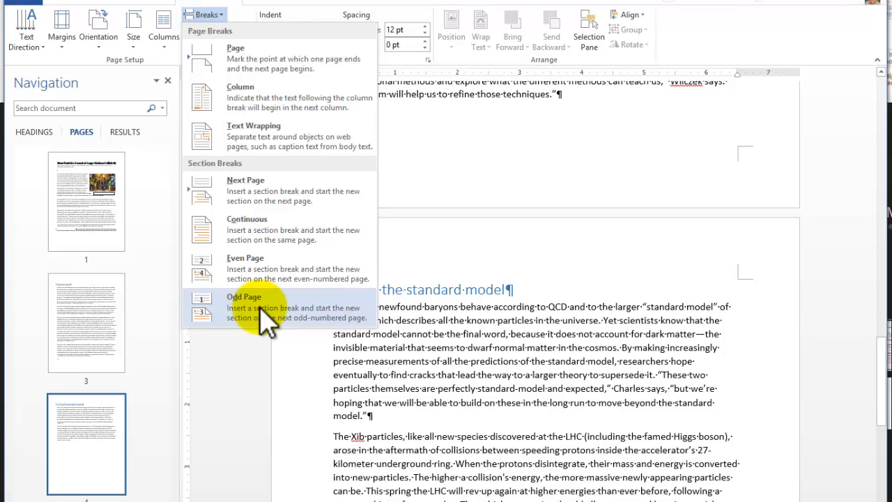
left_click(554, 397)
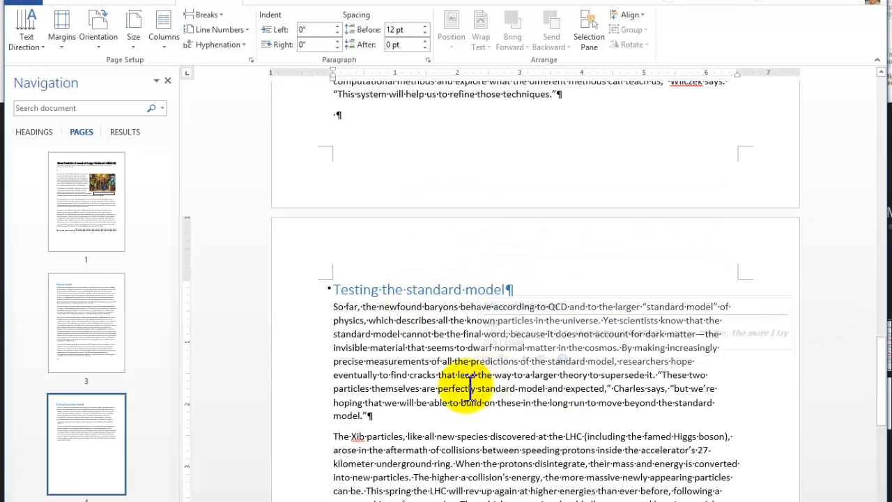
scroll(481, 387, "up", 15)
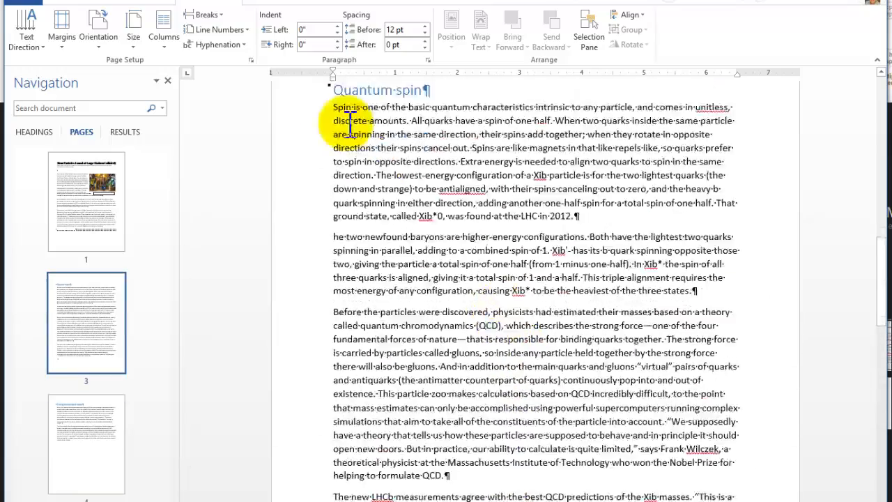
scroll(234, 27, "up", 2)
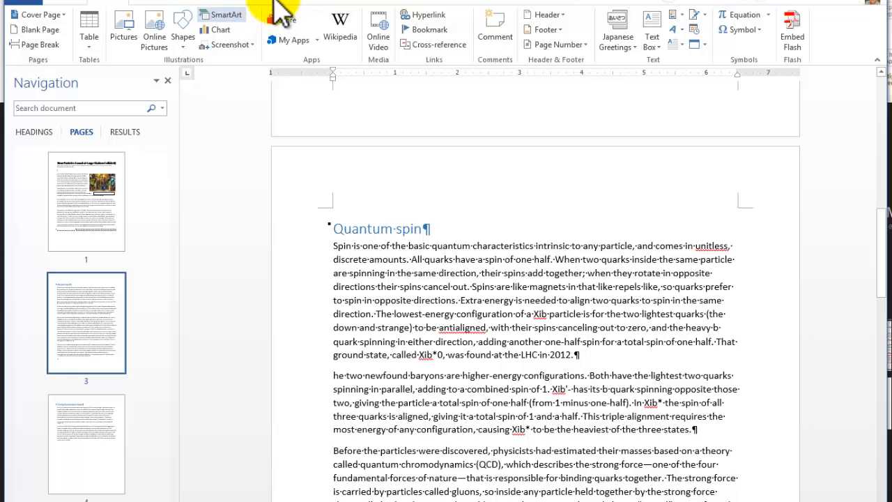
left_click(213, 9)
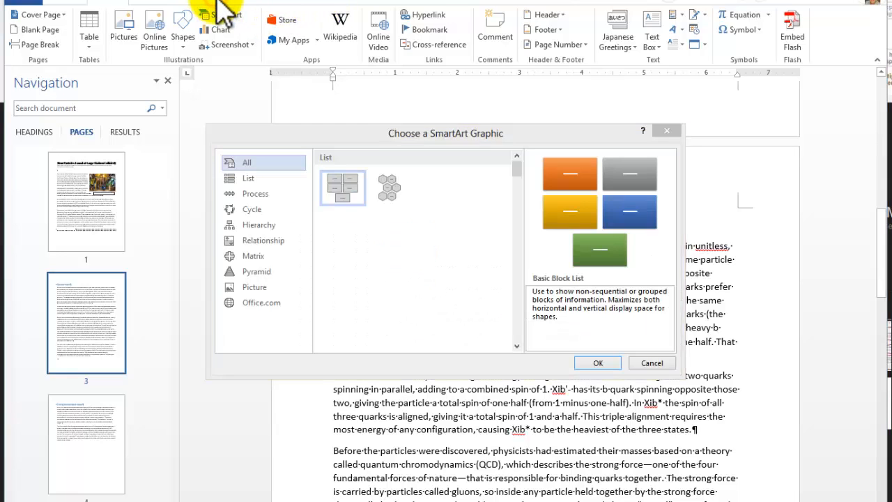
left_click(640, 365)
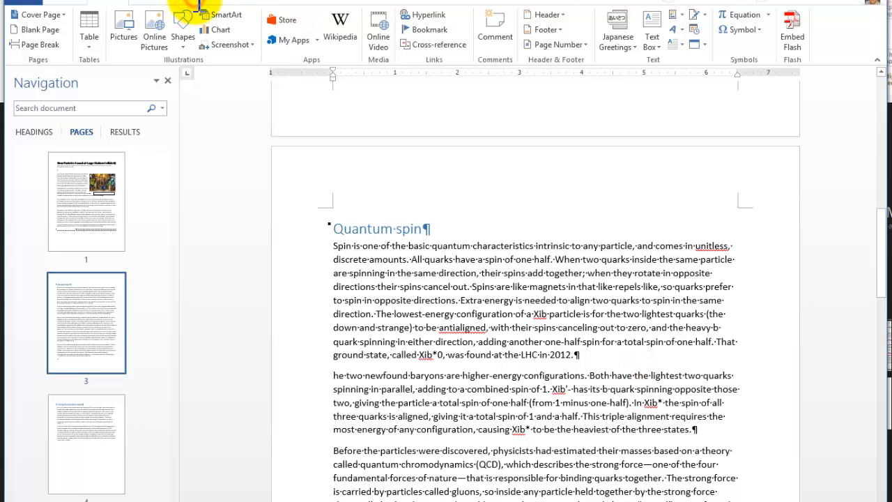
Review the available page and section break types, from Page to Odd Page, without inserting one
left_click(198, 2)
left_click(216, 14)
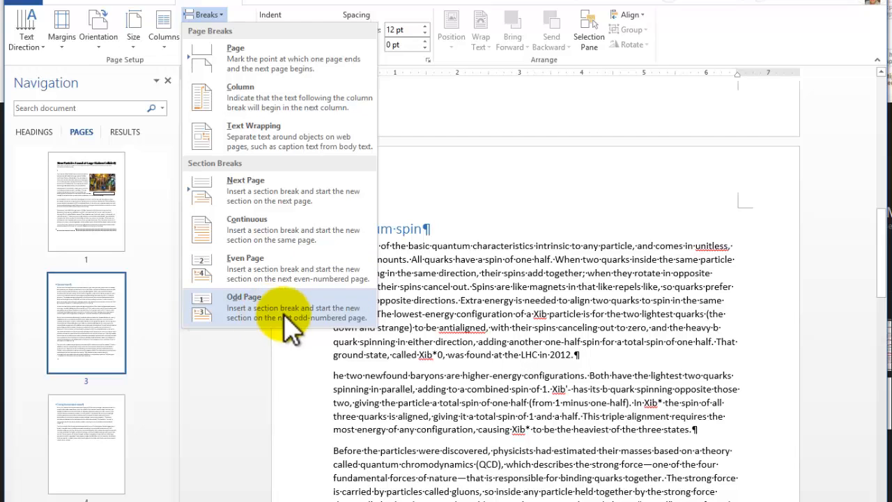
left_click(486, 348)
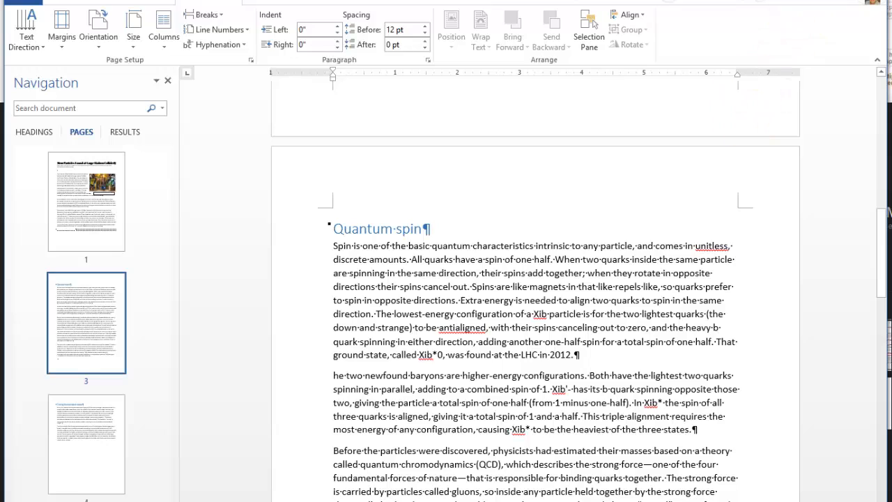